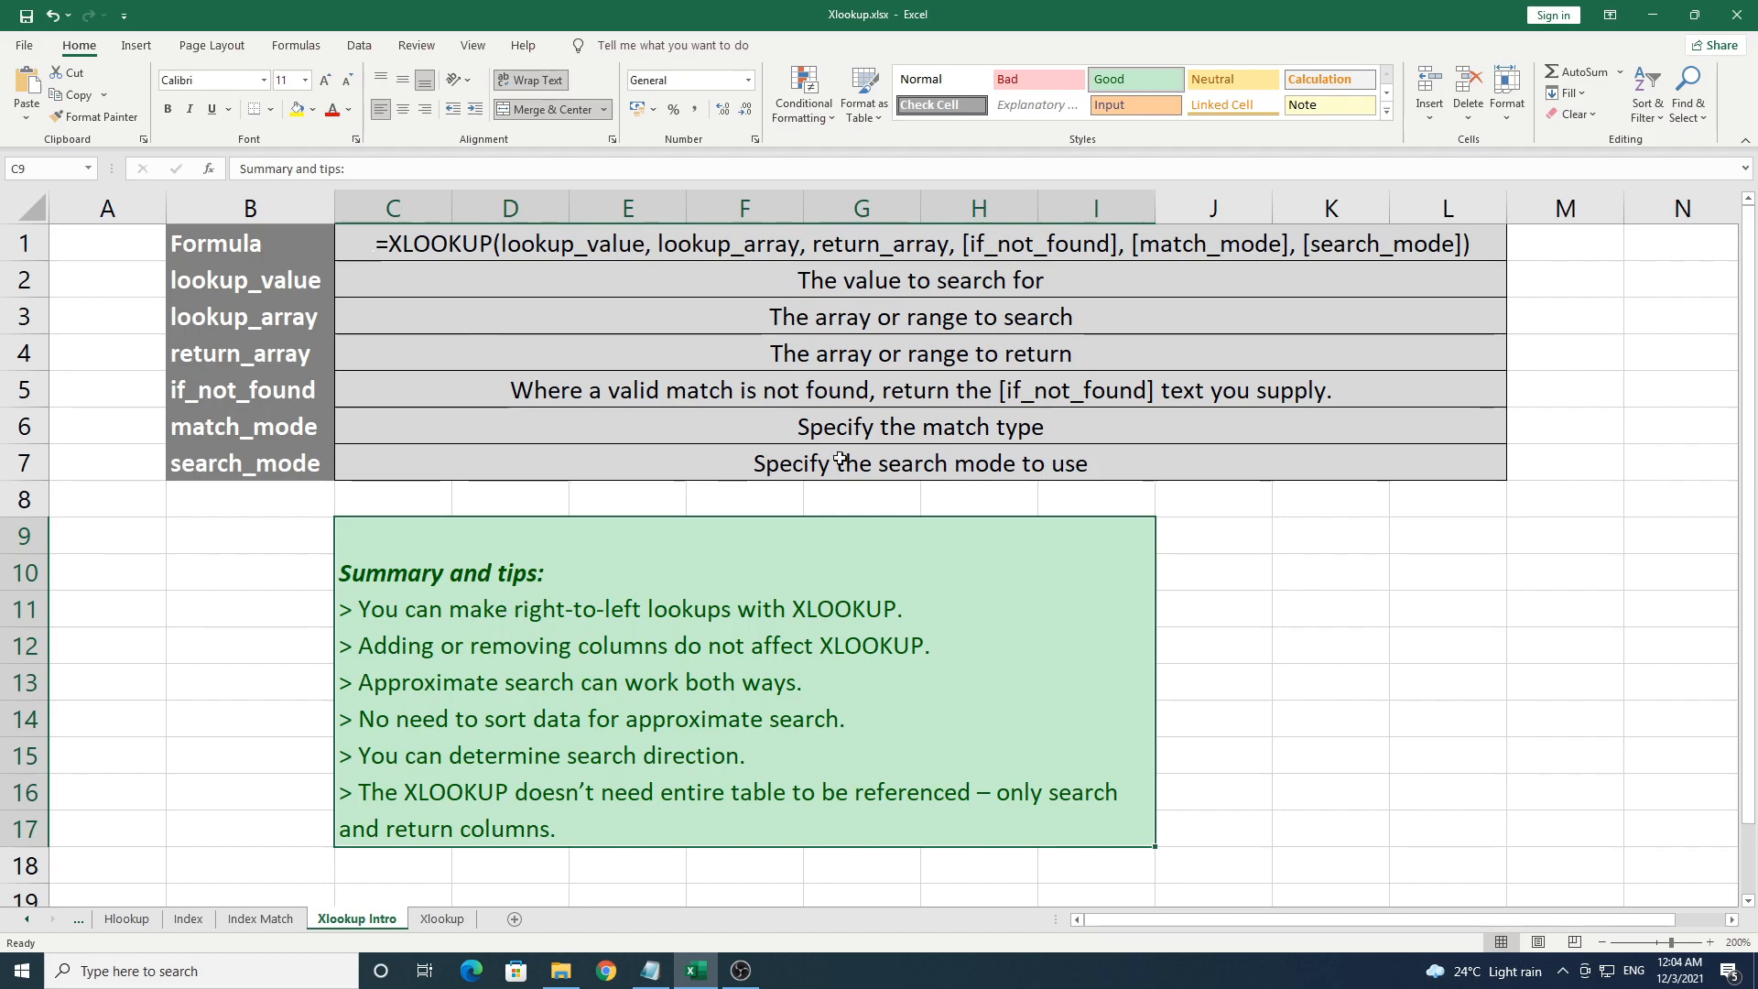
- Examine the XLOOKUP syntax, each argument's description and the summary tips on the Xlookup Intro sheet
click(361, 246)
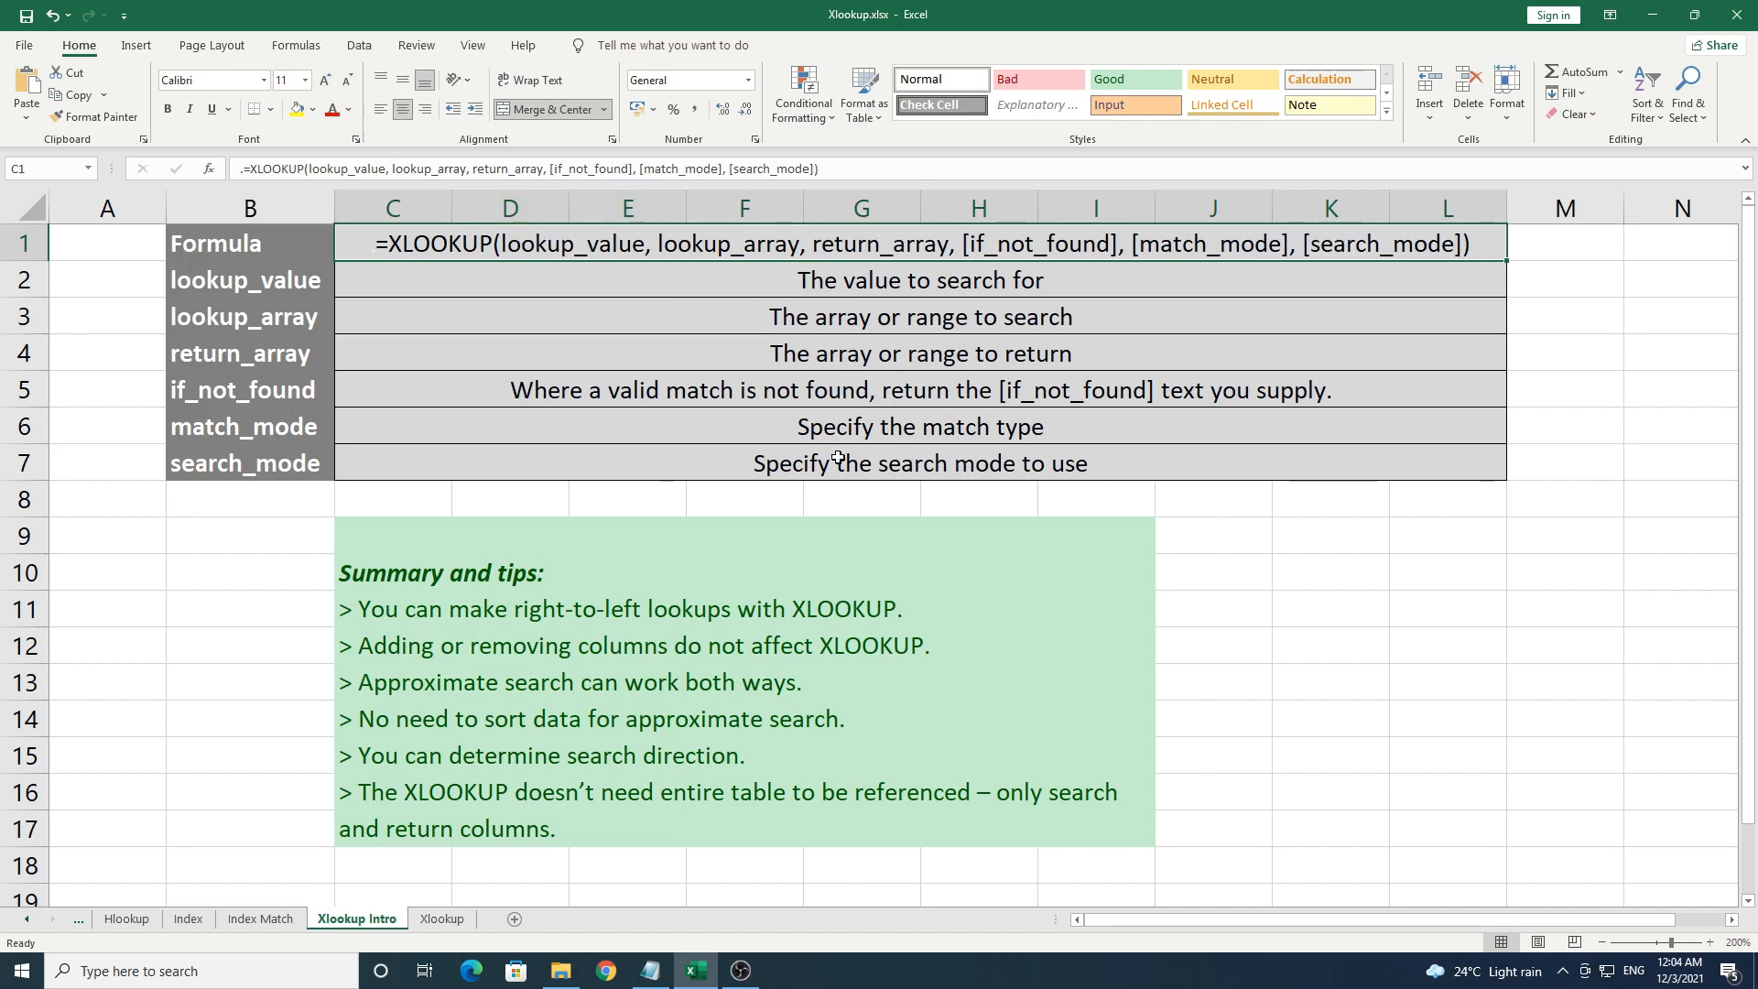
click(265, 273)
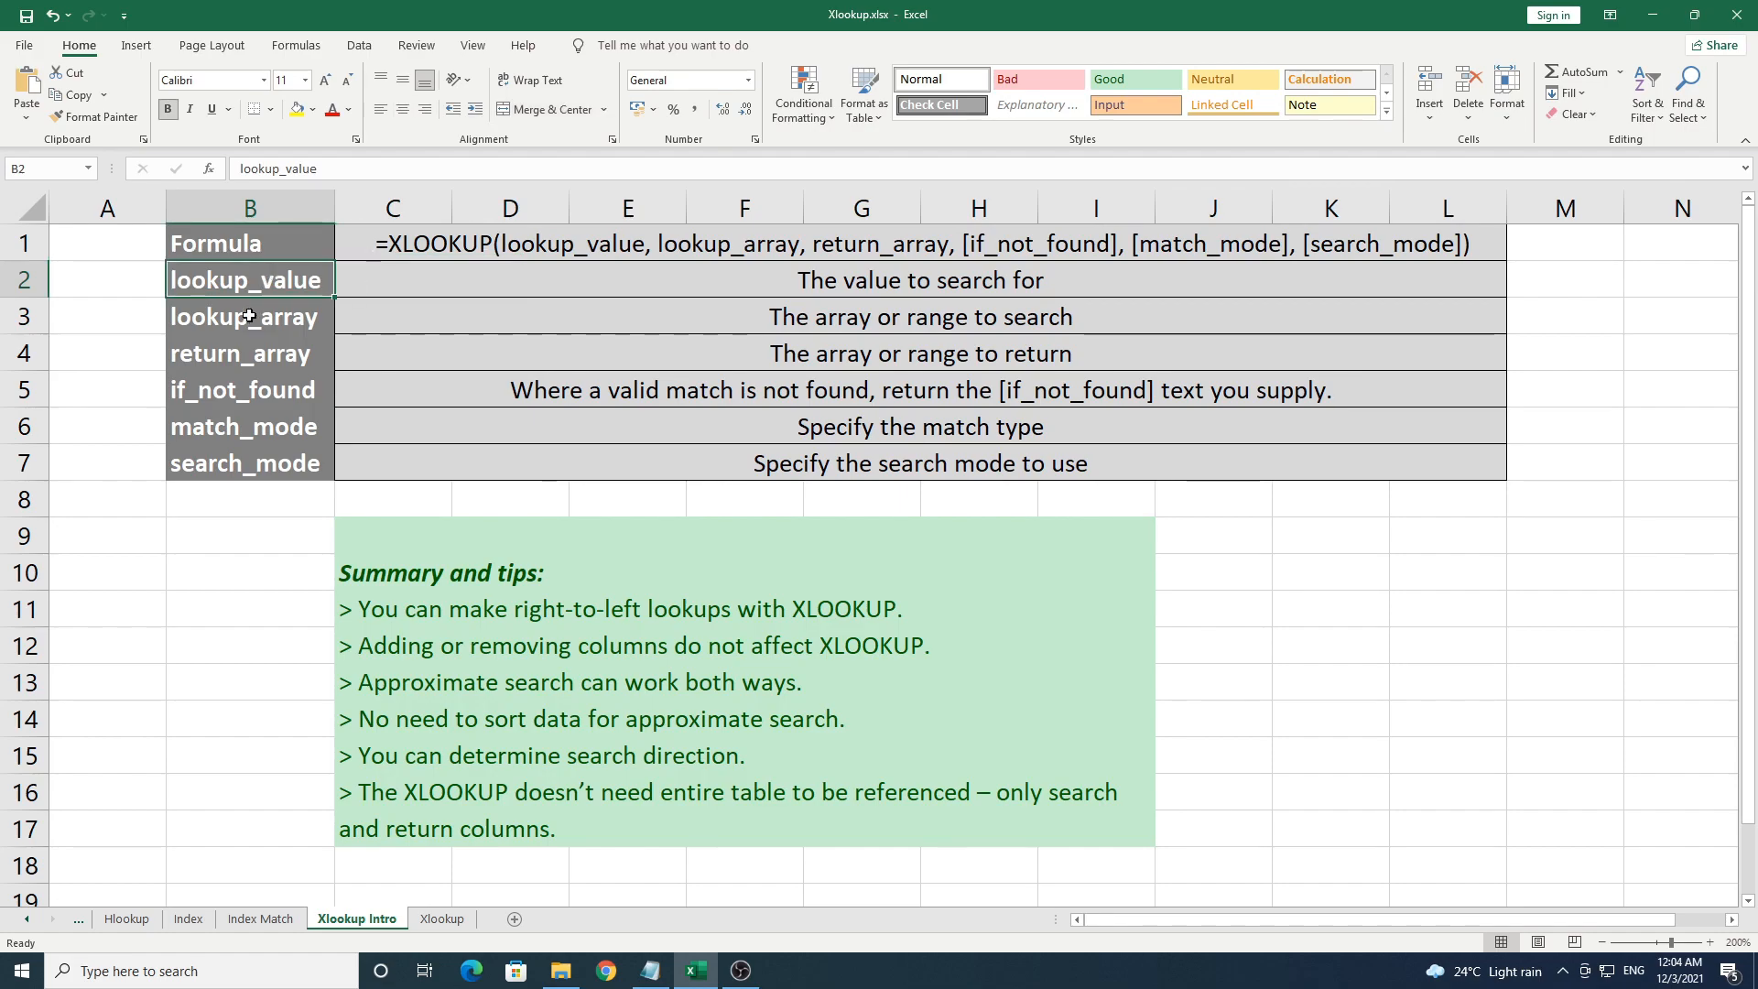
click(275, 323)
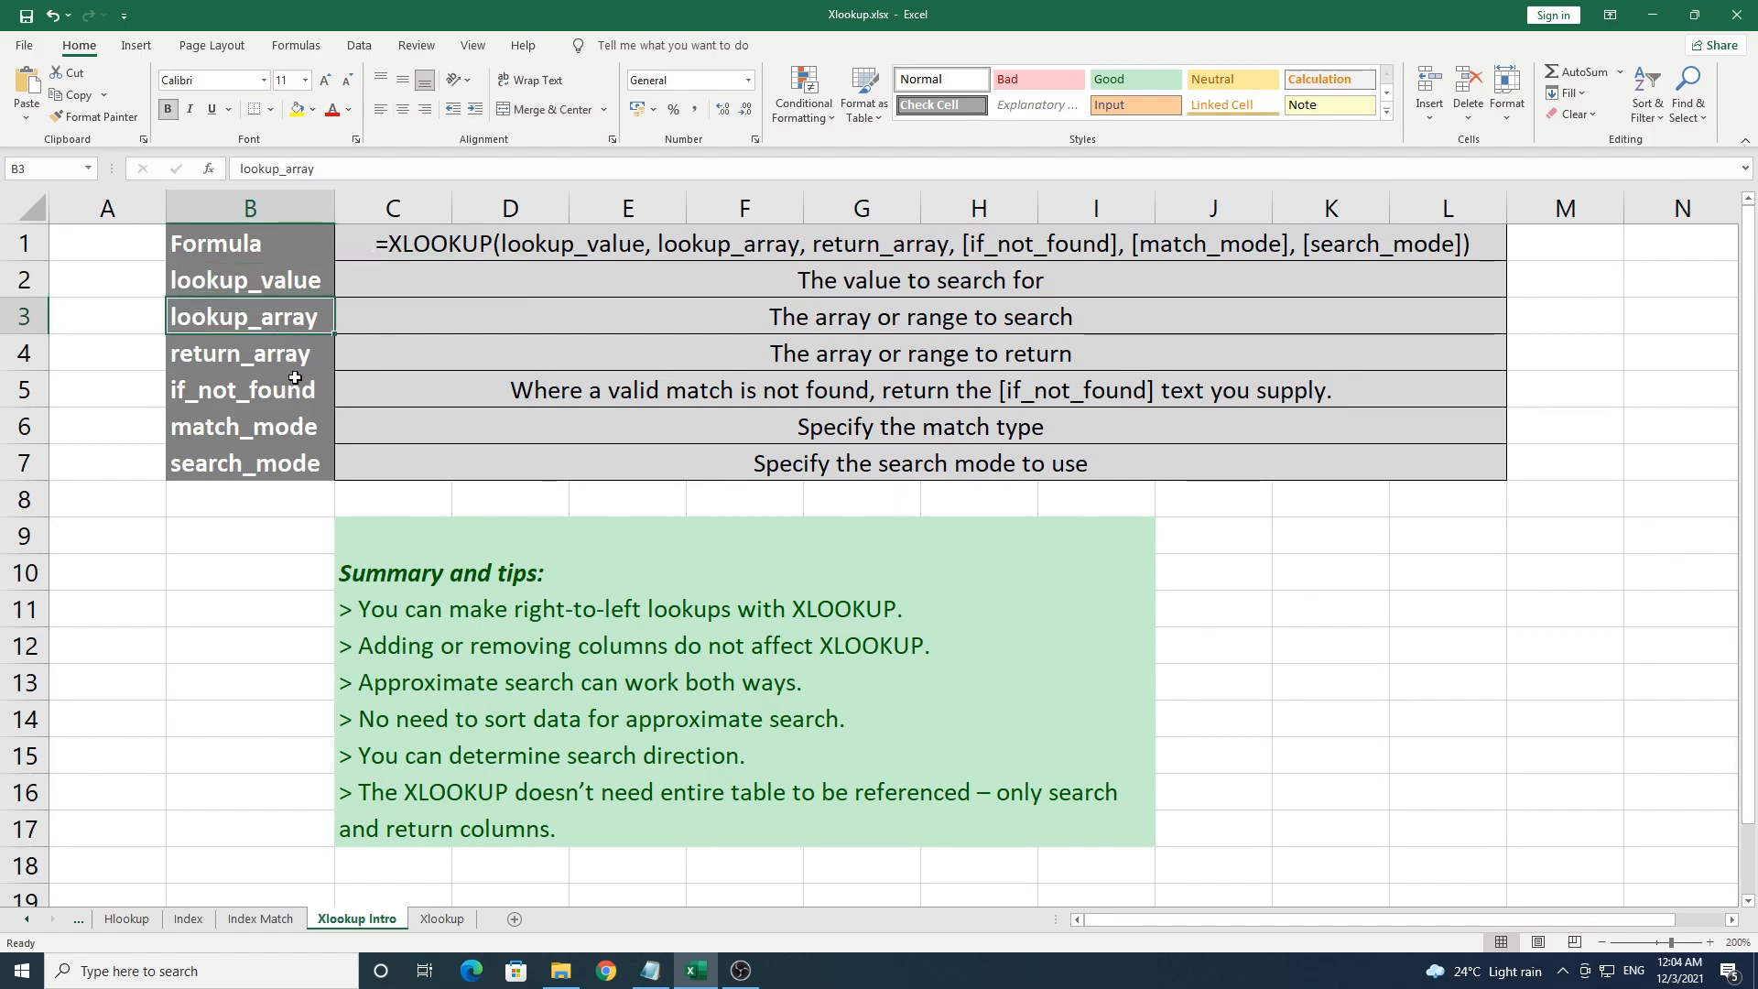
click(291, 360)
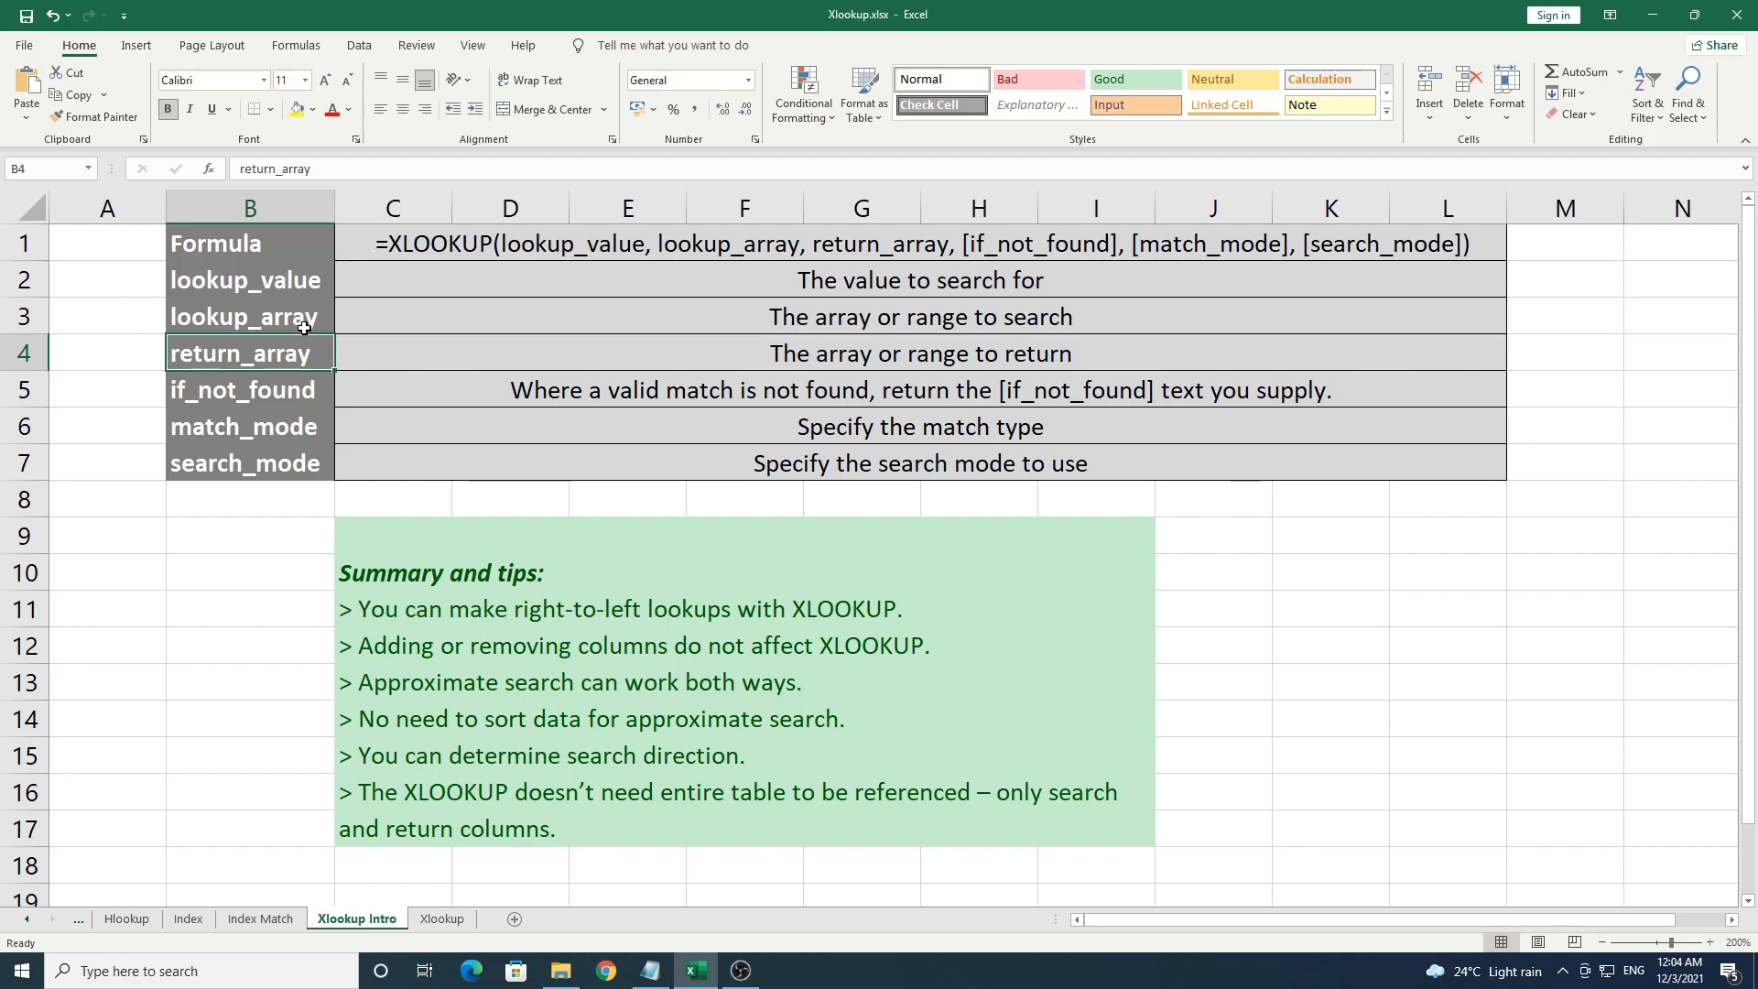
click(291, 393)
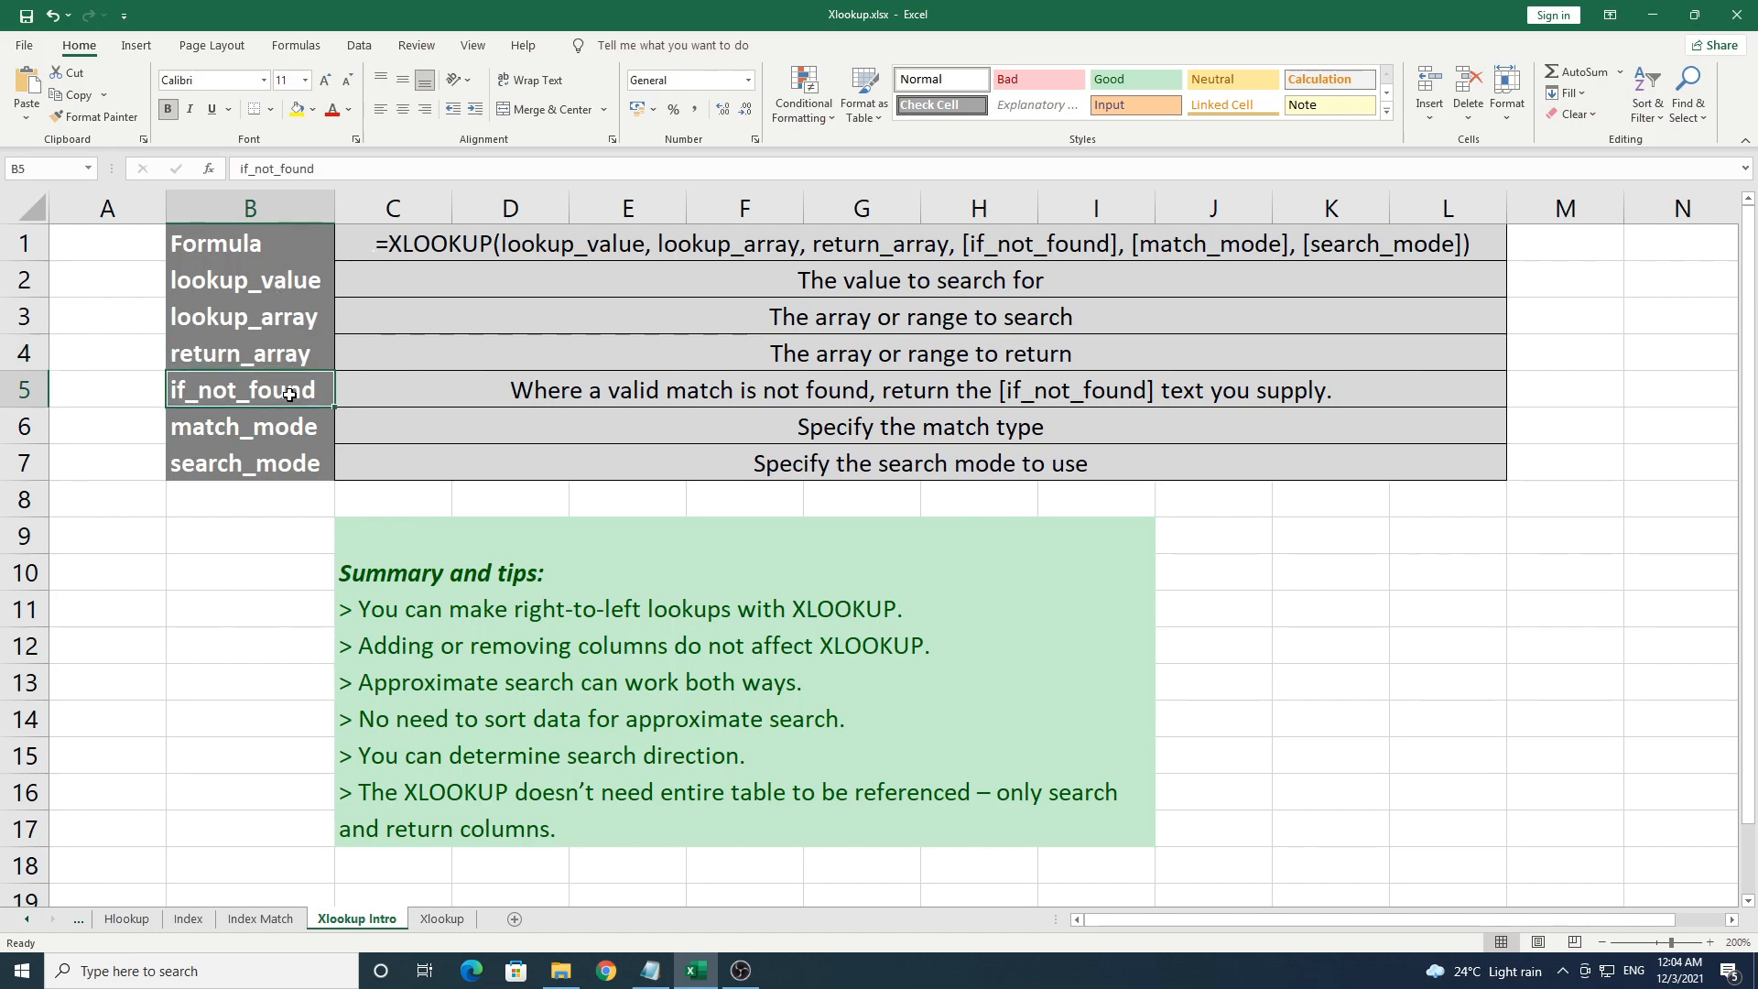
click(284, 430)
click(284, 468)
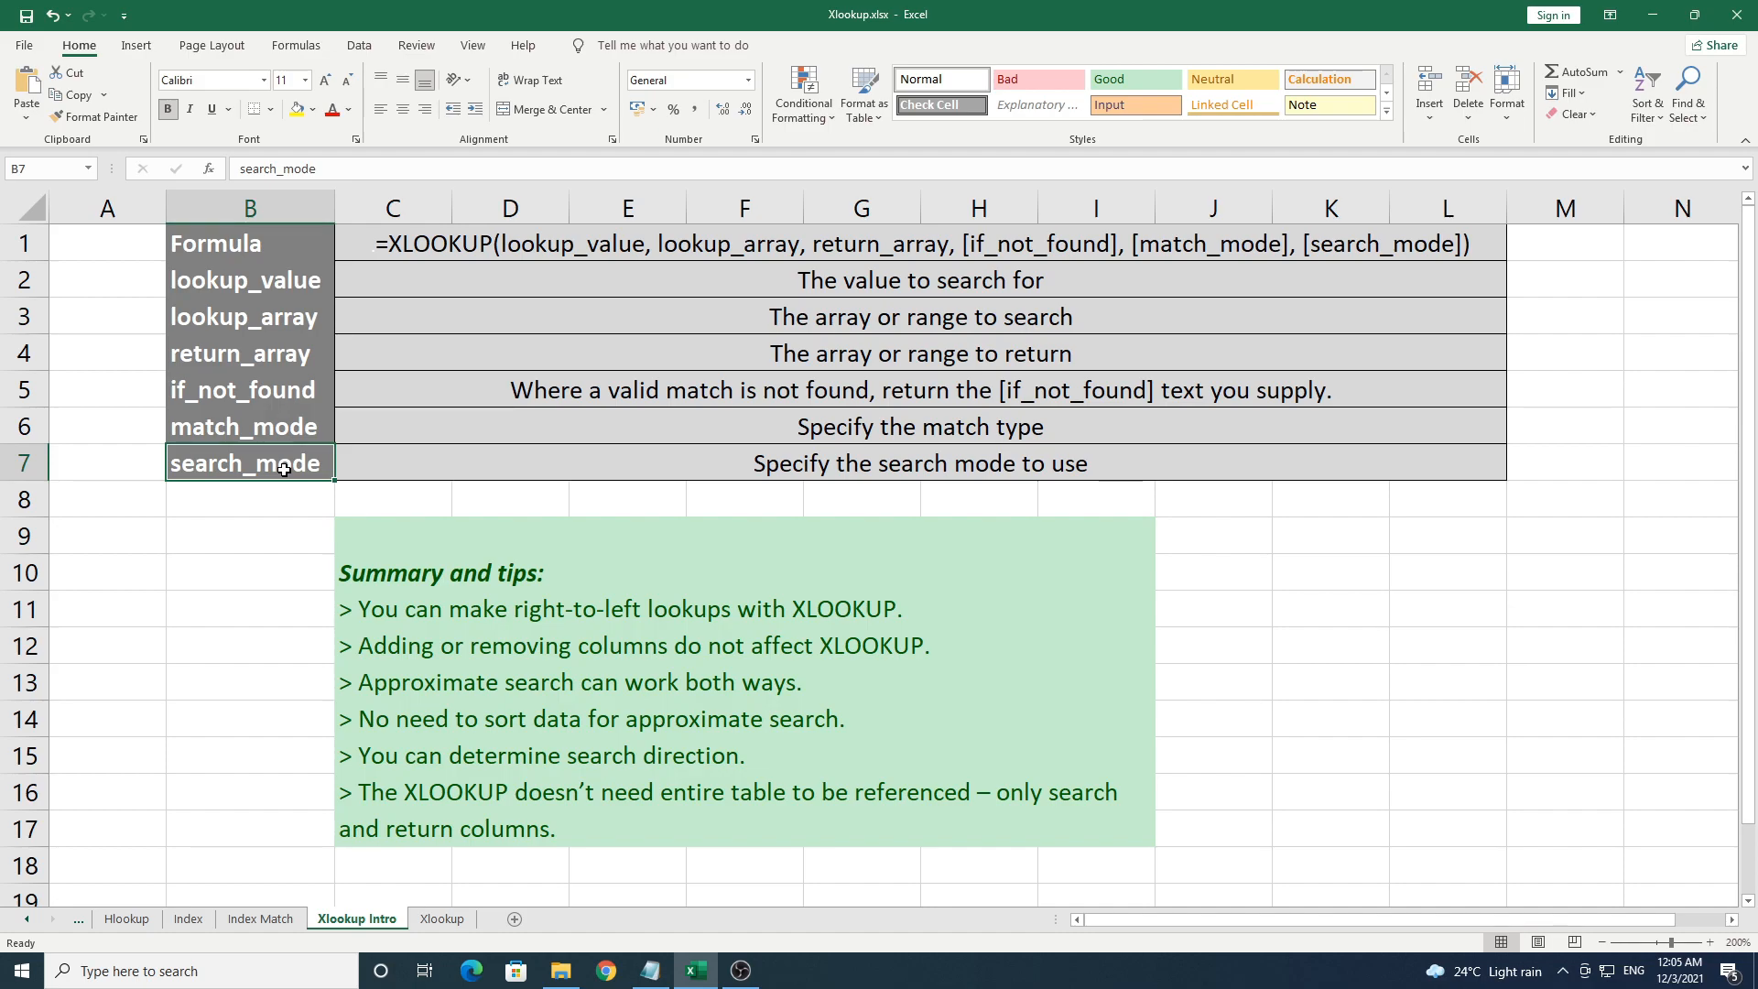
click(758, 268)
drag(770, 248, 776, 467)
click(772, 447)
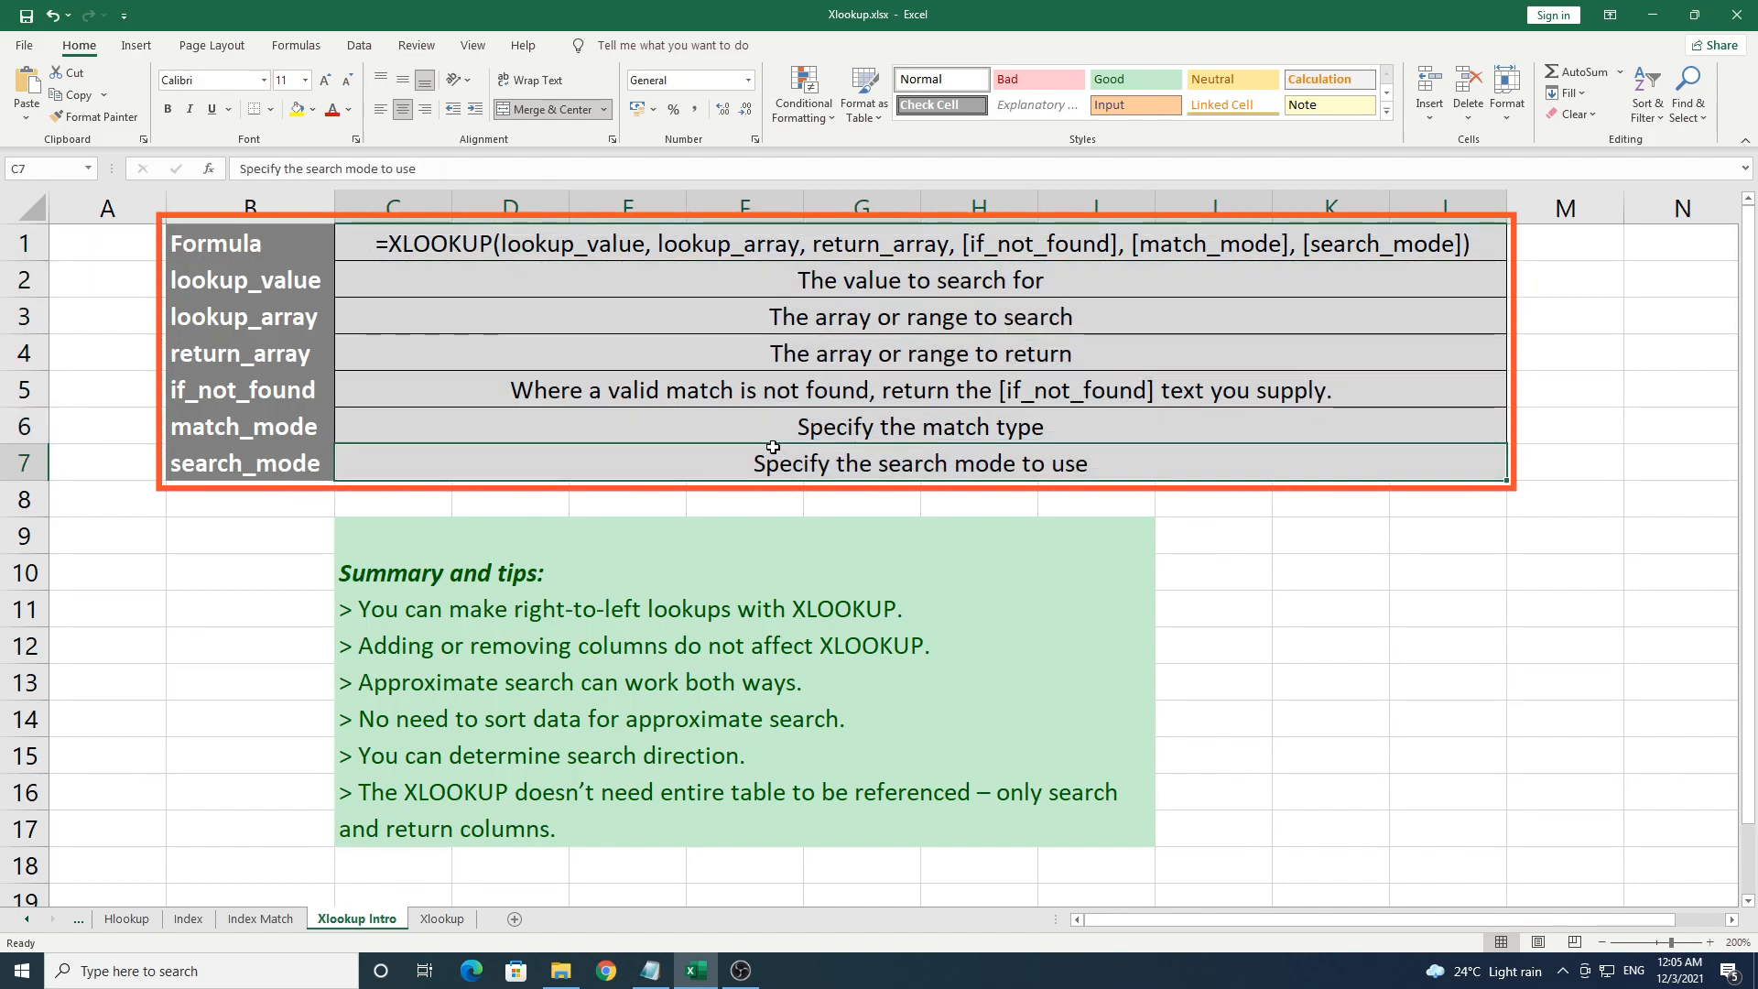
click(726, 570)
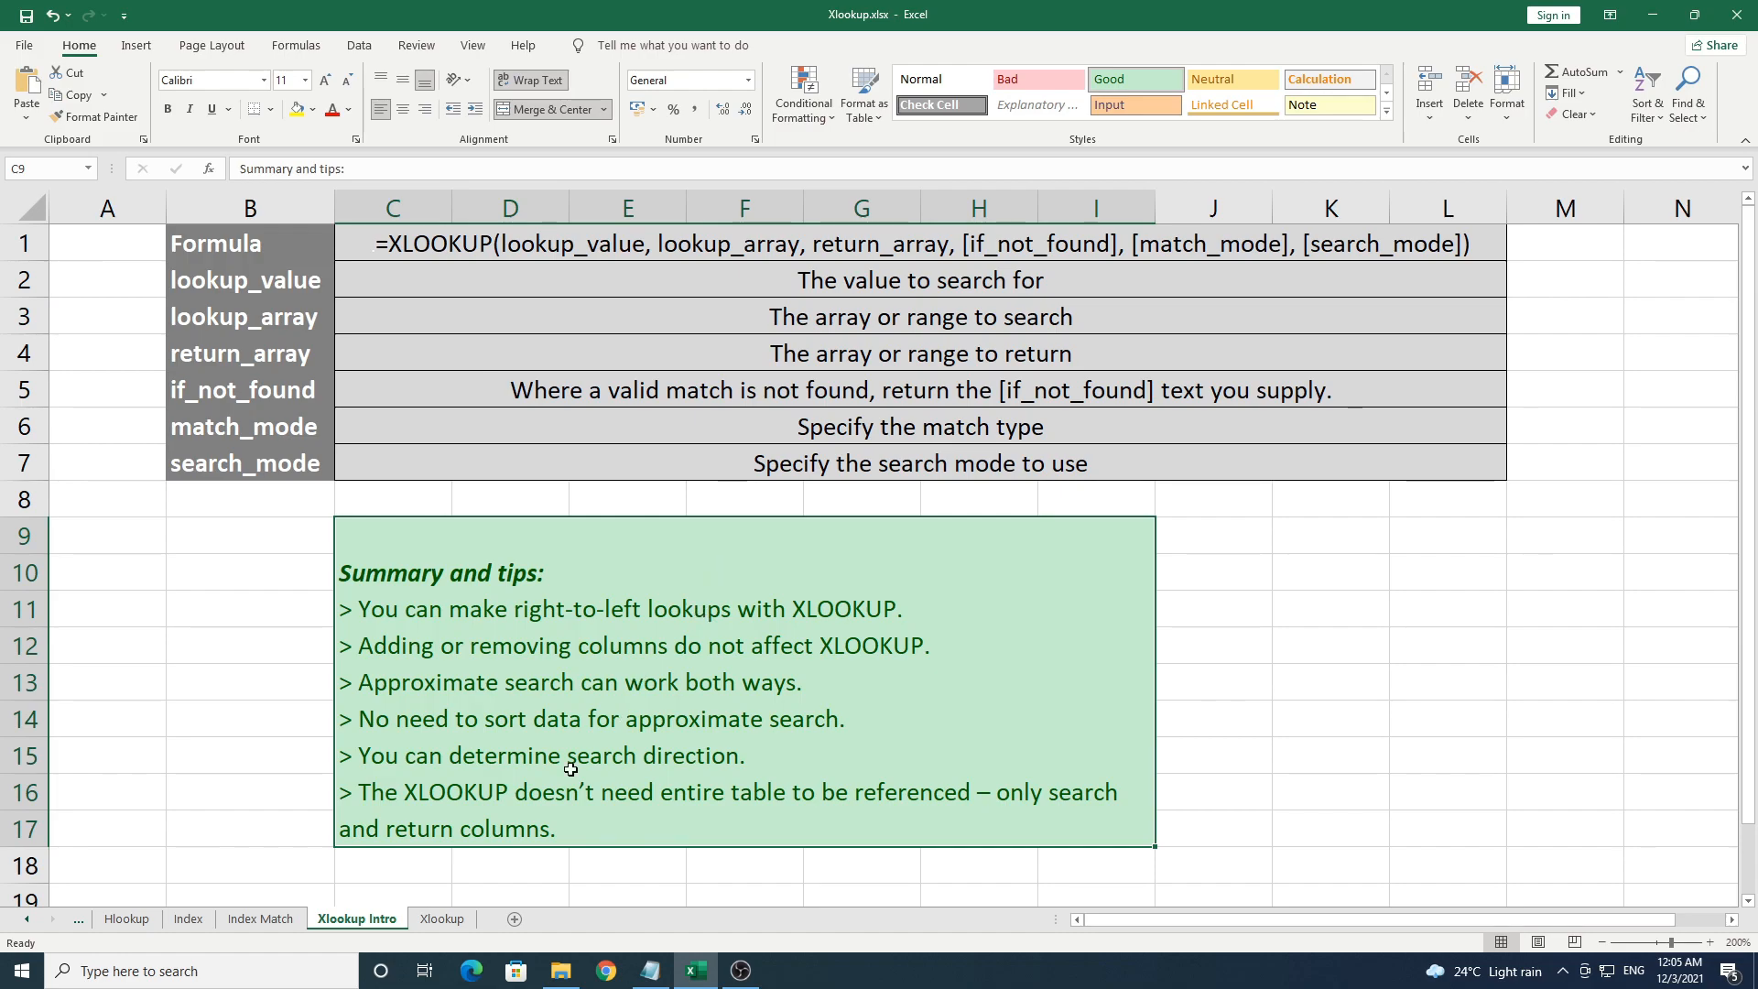
- On the Xlookup sheet, enter the employee name from row 3 as the lookup value in C11, under the Vlookup heading
click(458, 921)
click(690, 417)
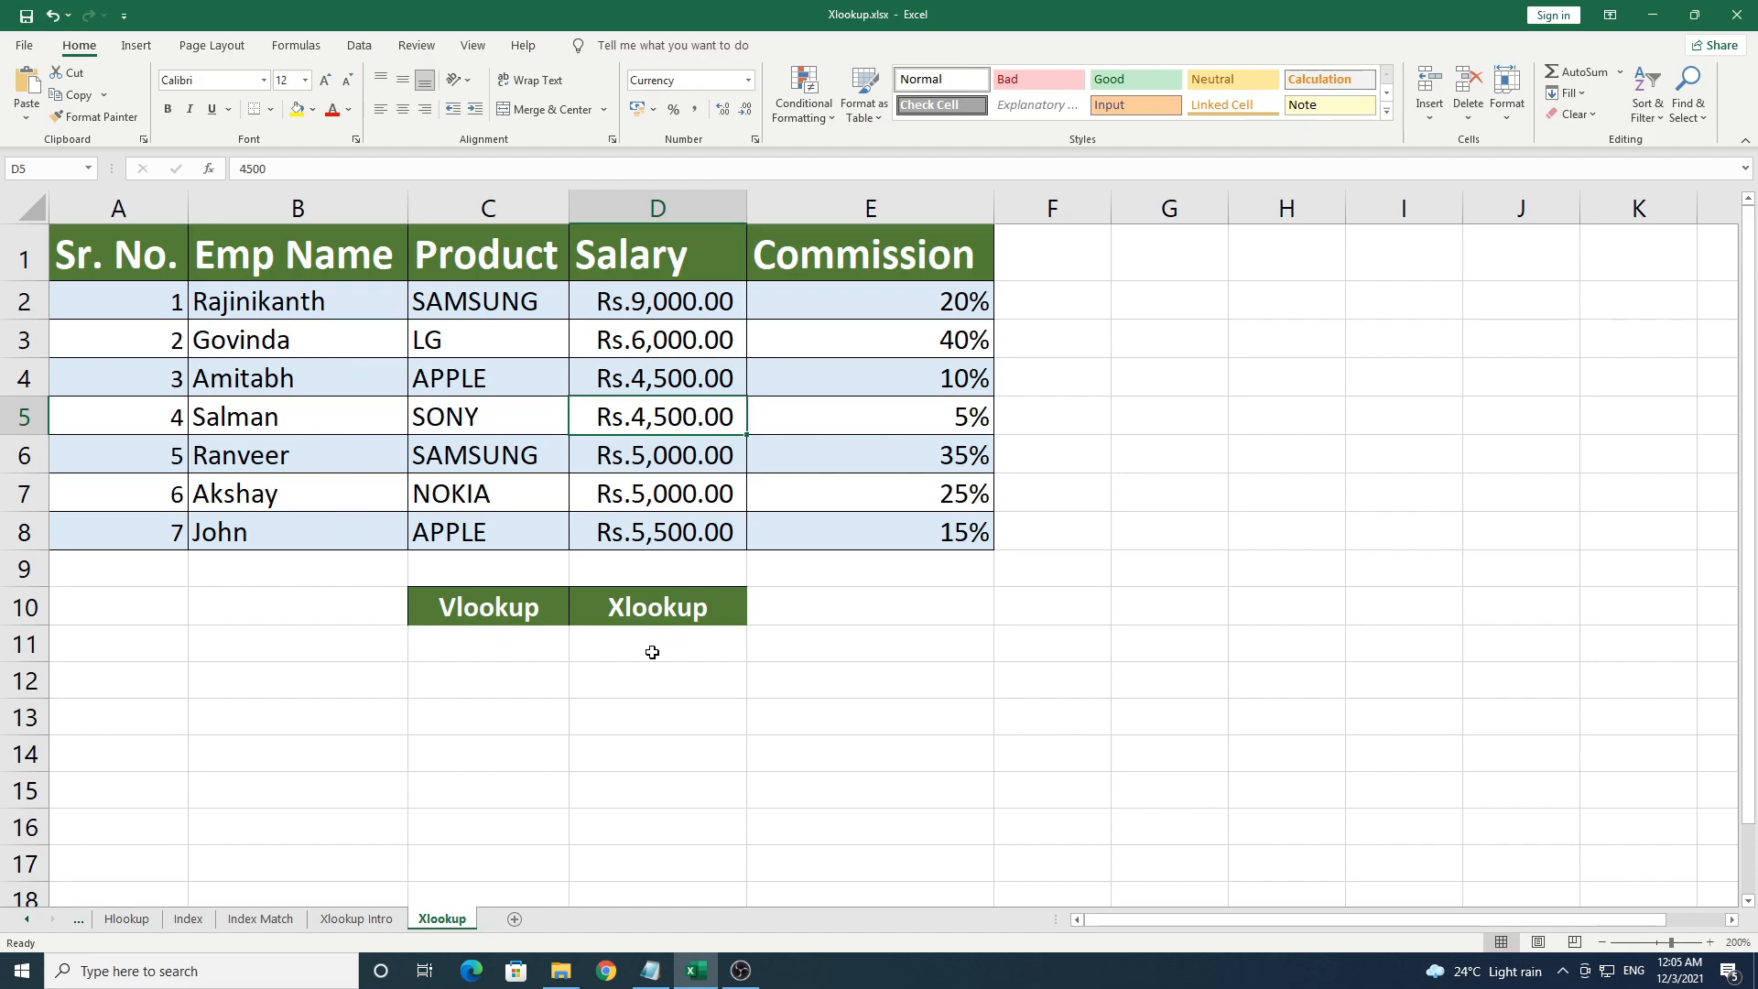
click(494, 634)
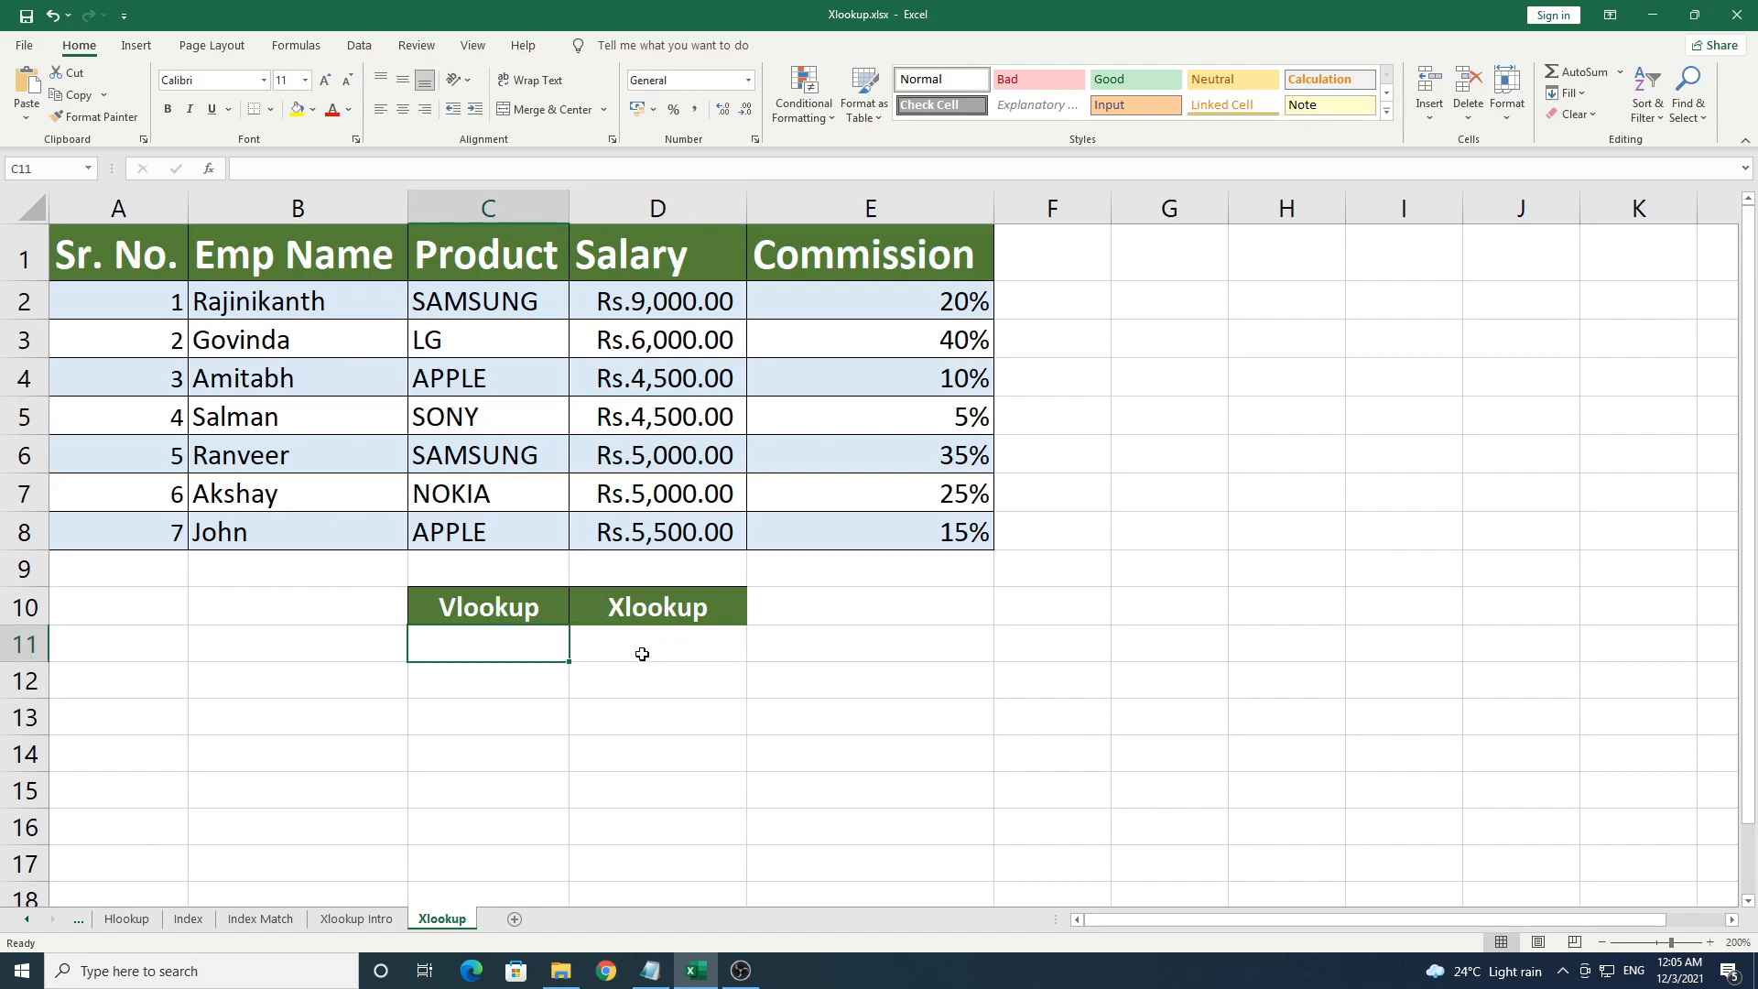
click(642, 653)
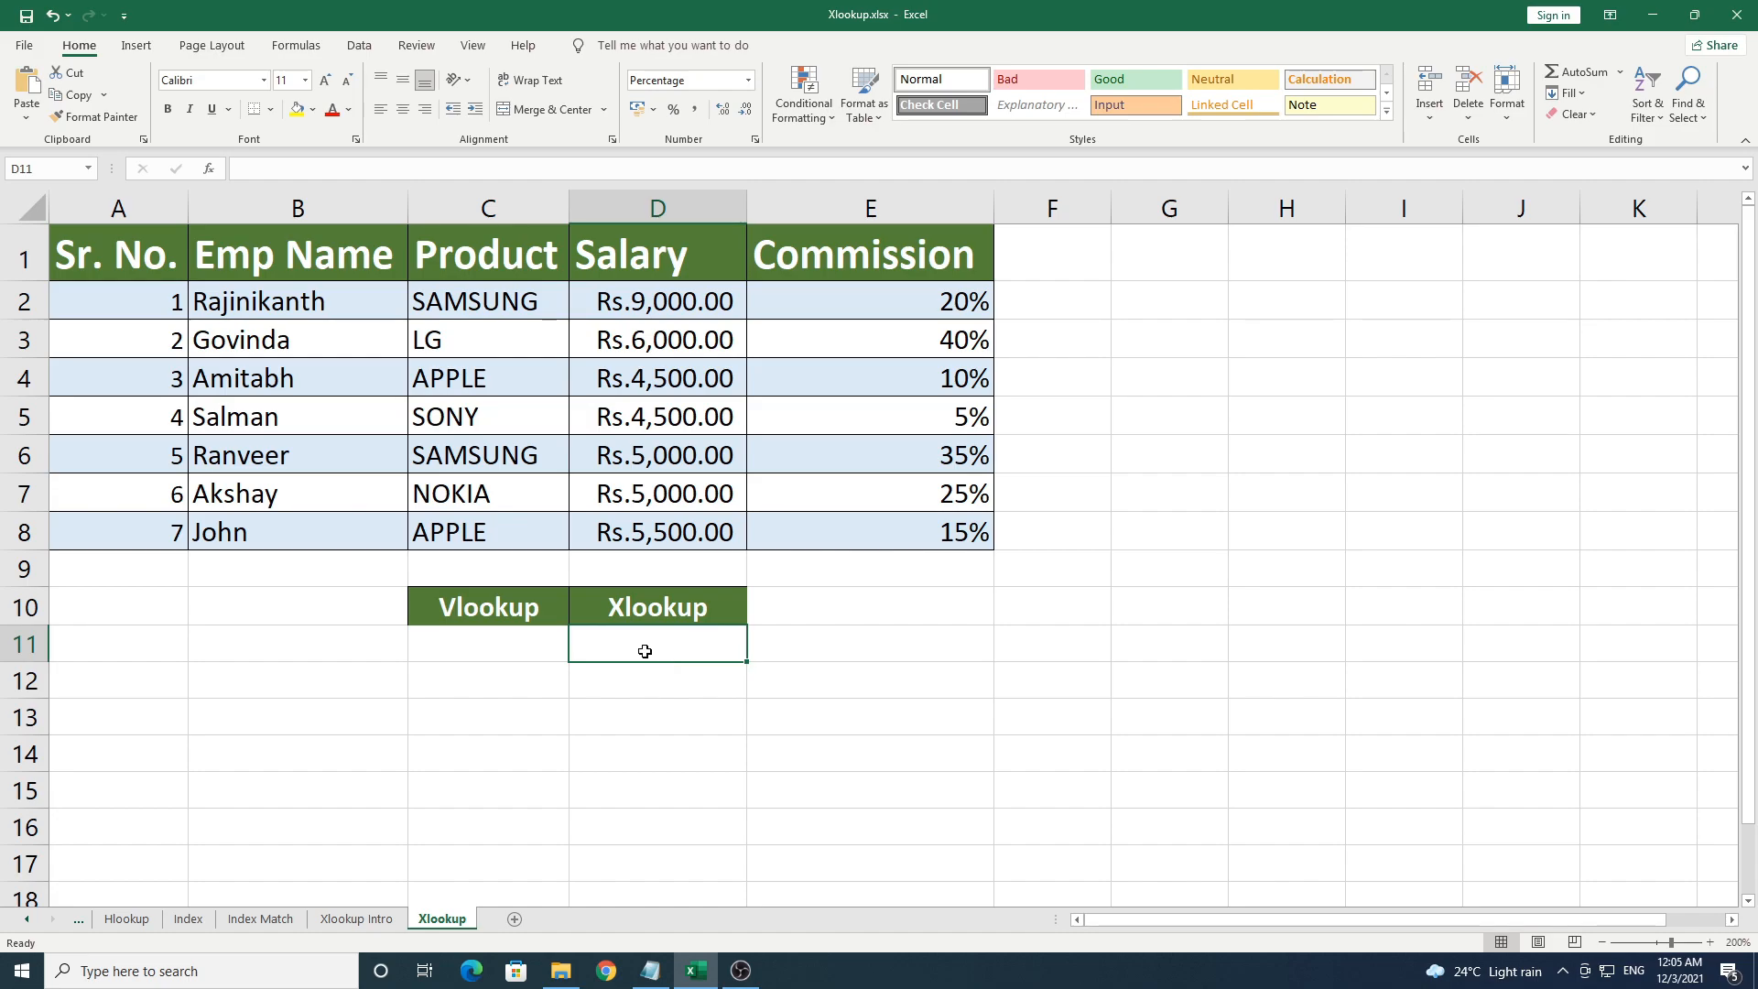
click(505, 649)
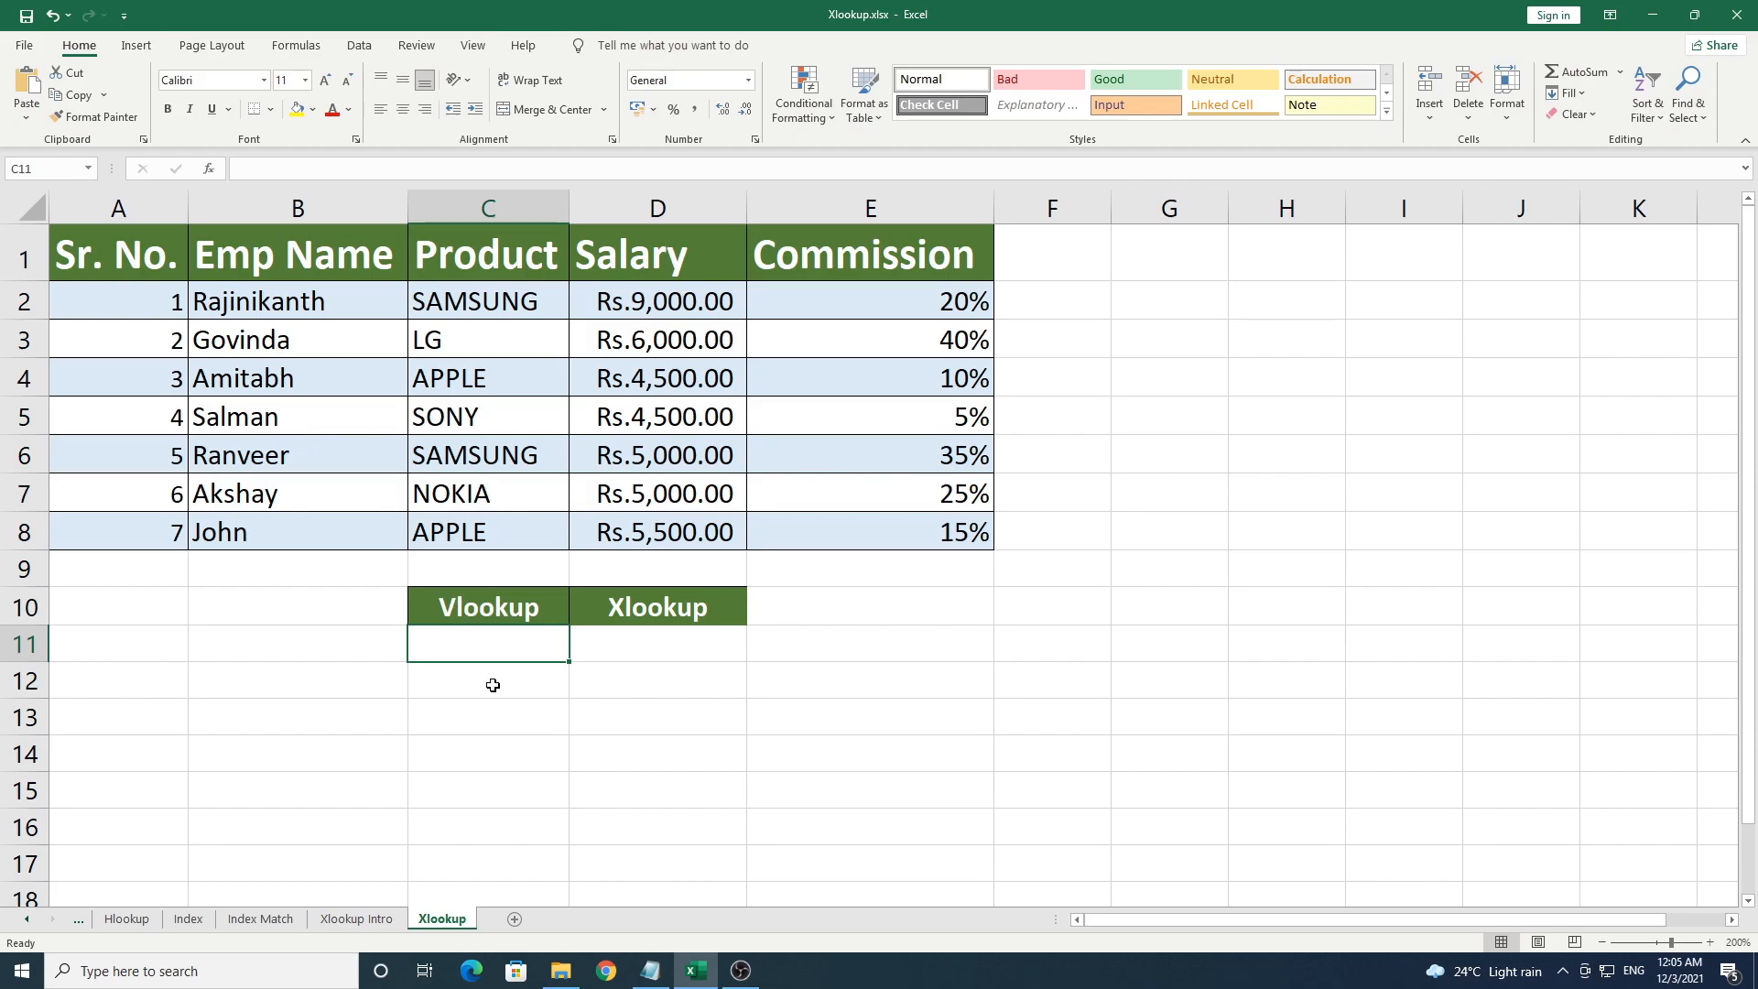
text(Govinda)
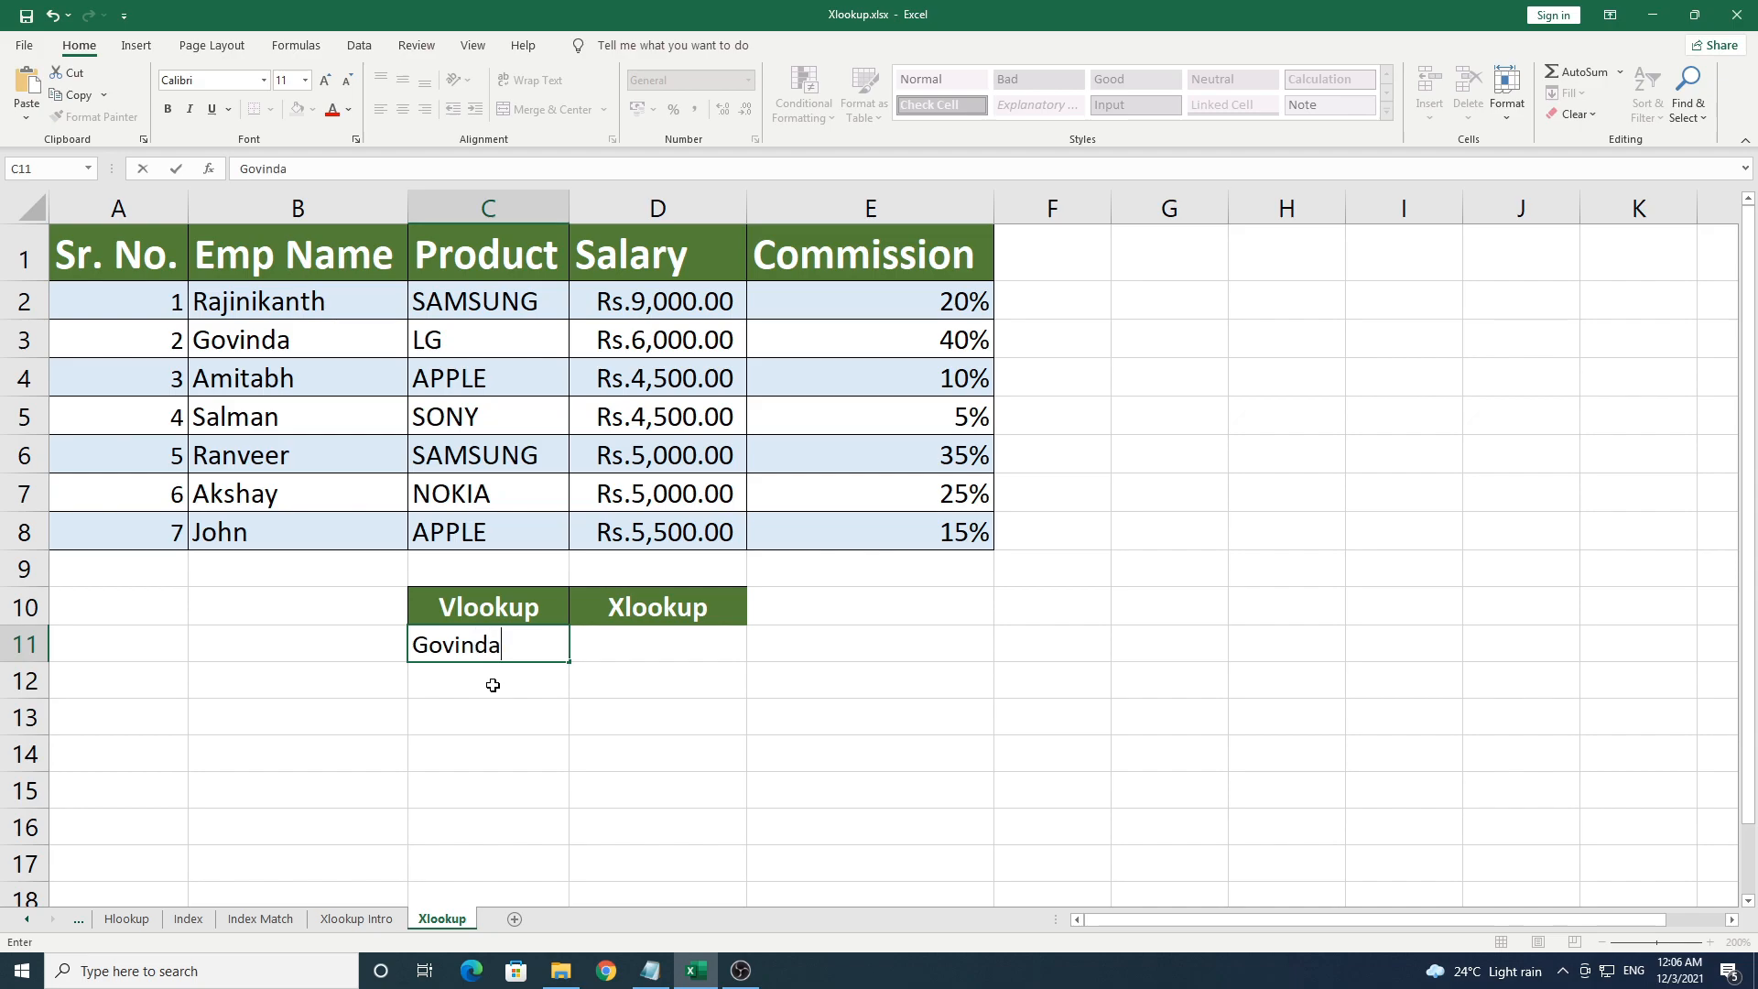
key(Return)
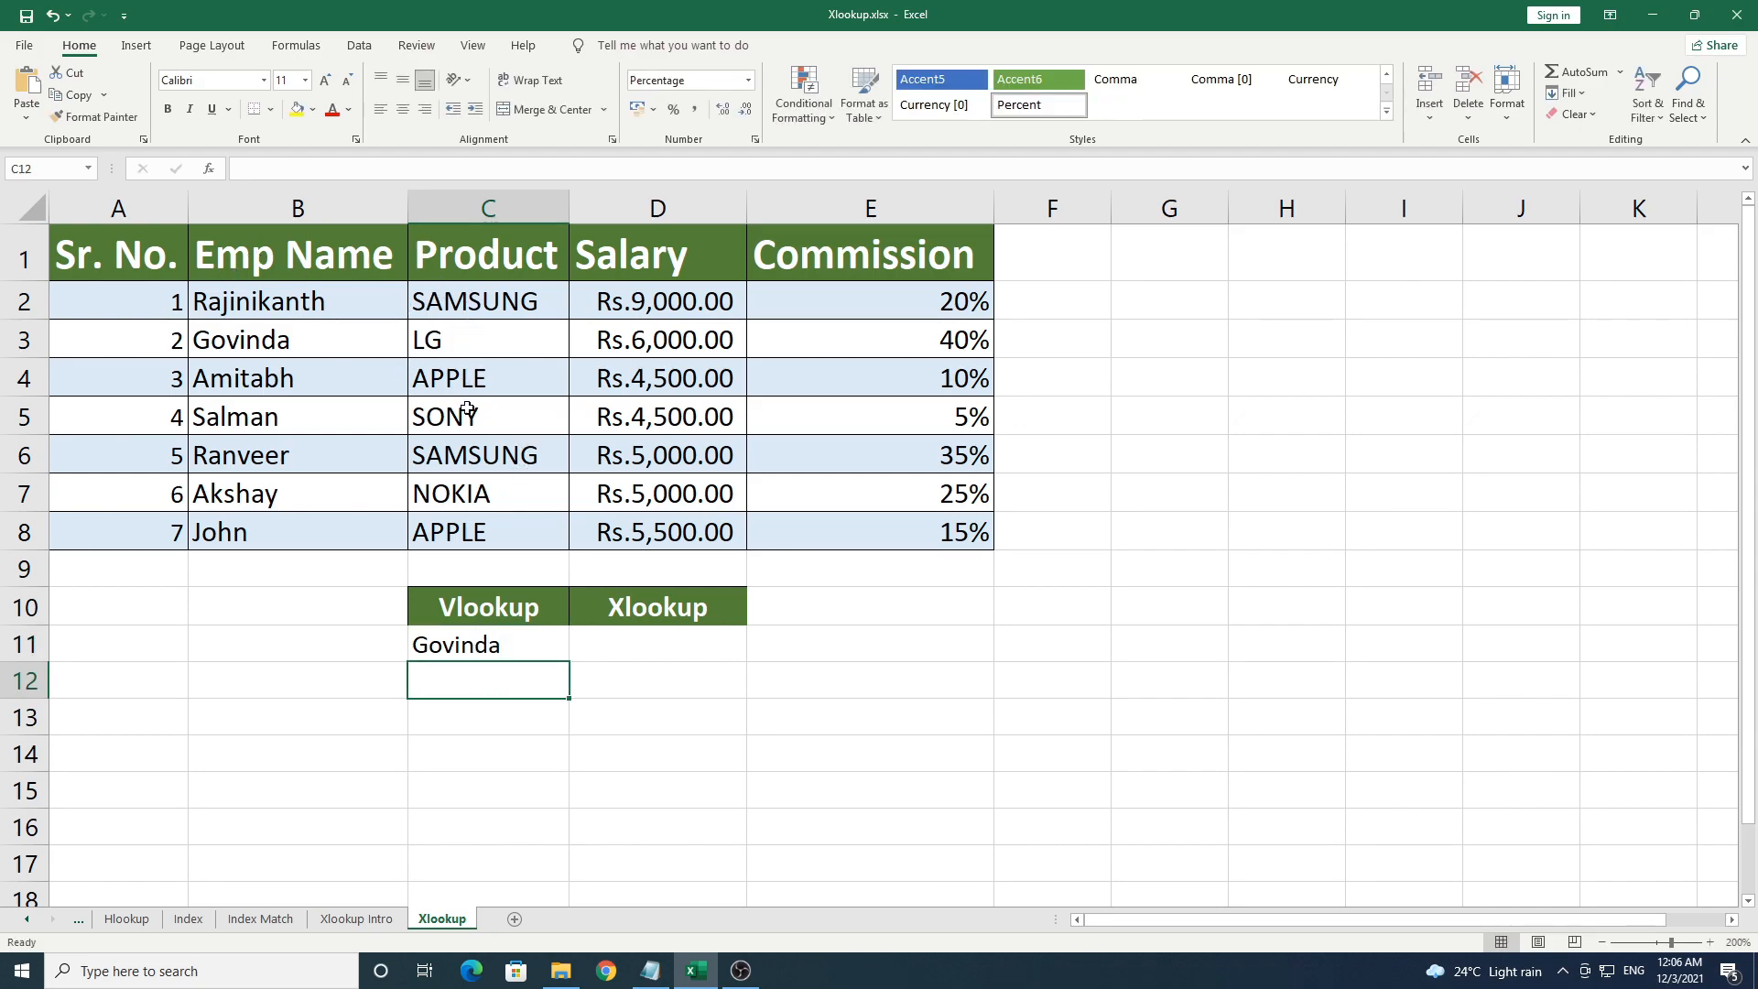
- Review the Emp Name, Product, Salary and Commission data in rows 2 to 8
drag(307, 302, 302, 535)
click(439, 332)
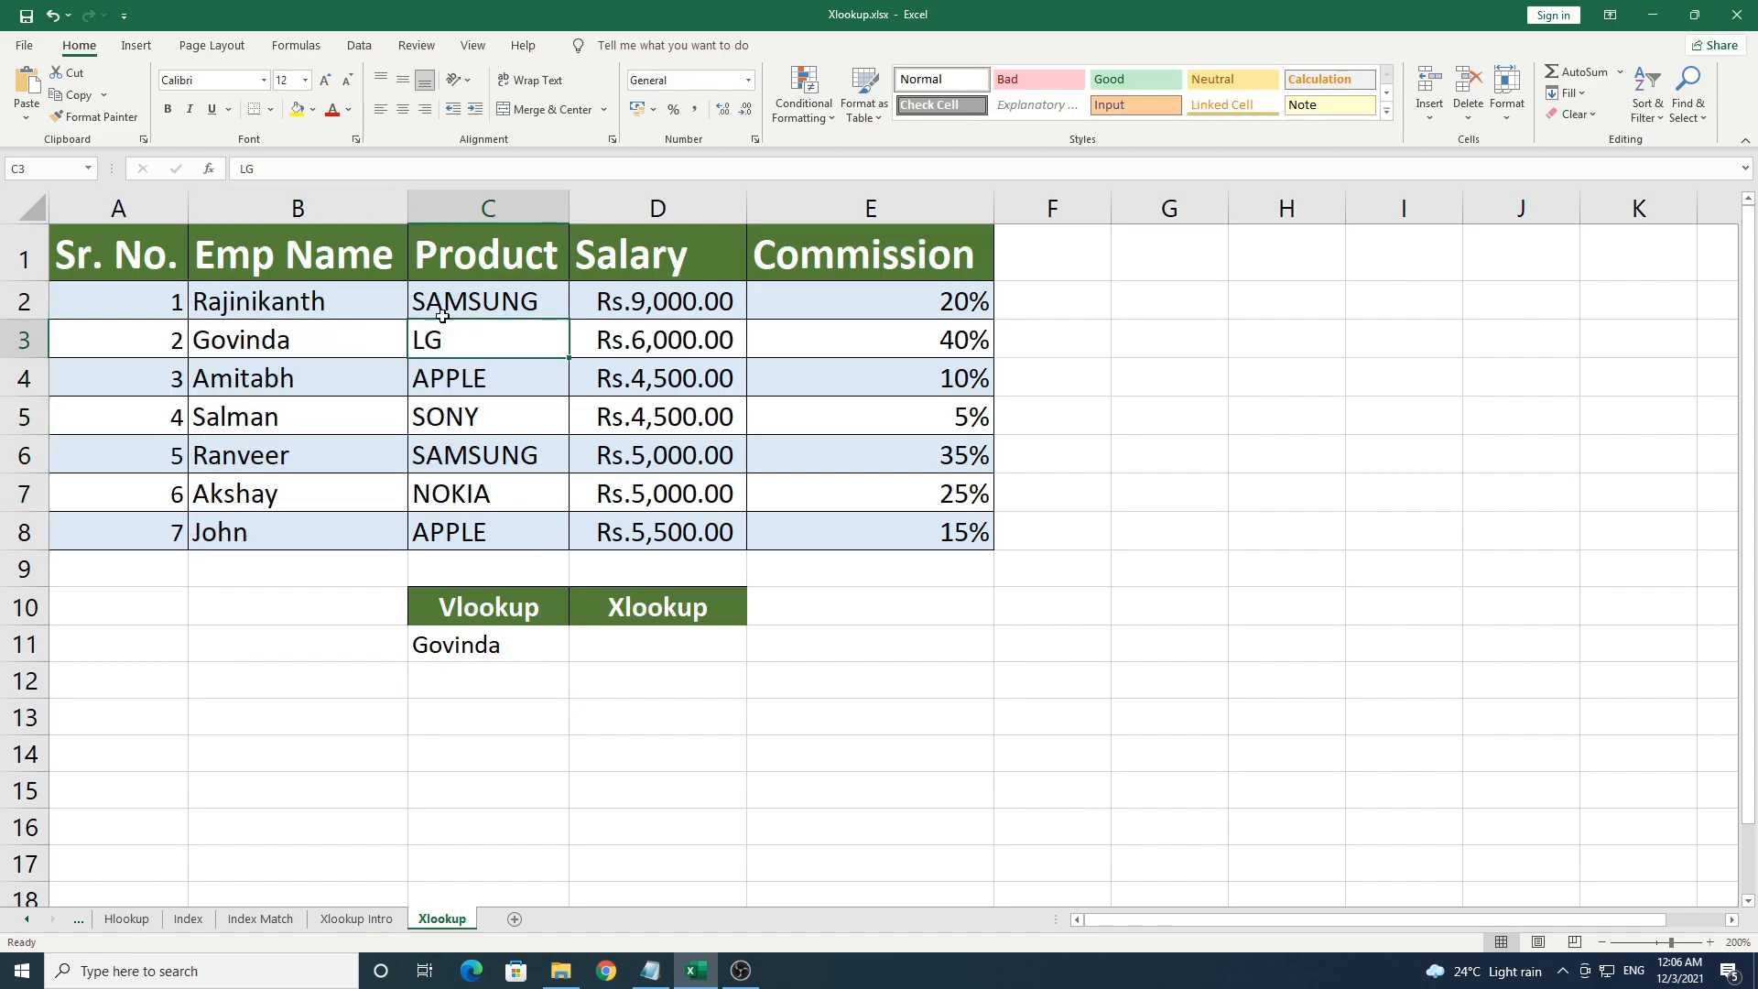
drag(470, 293, 485, 536)
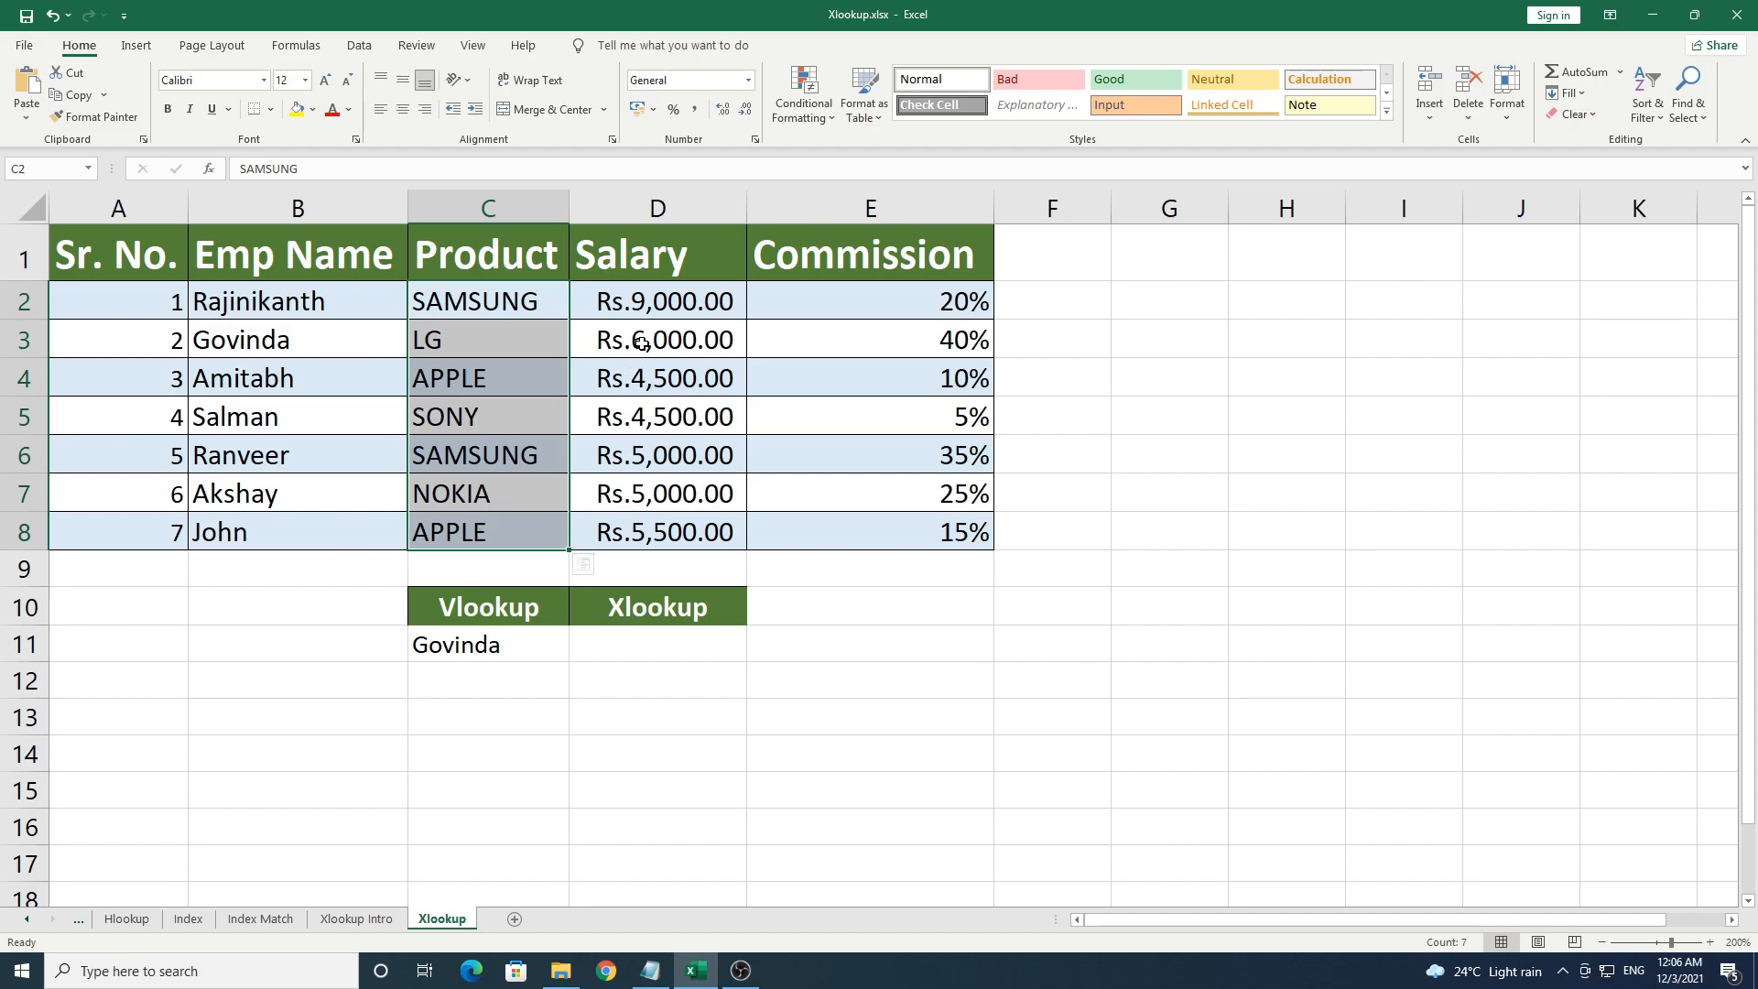
click(661, 311)
drag(661, 311, 663, 536)
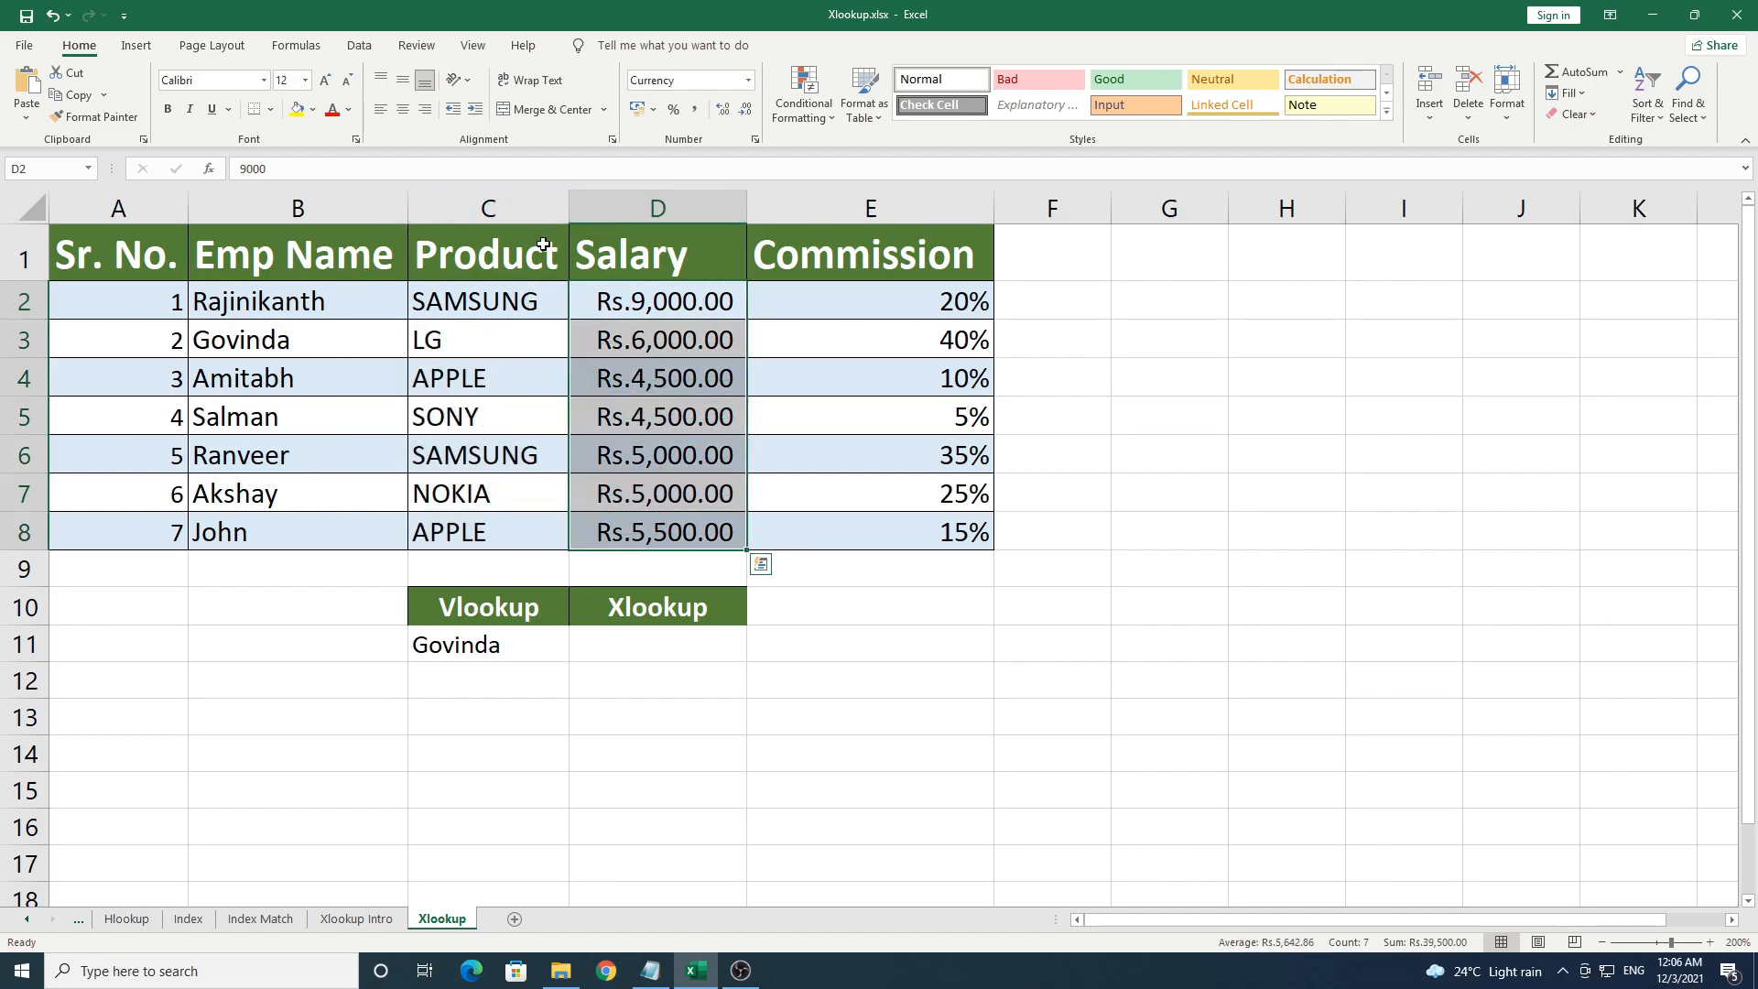
drag(934, 291, 928, 530)
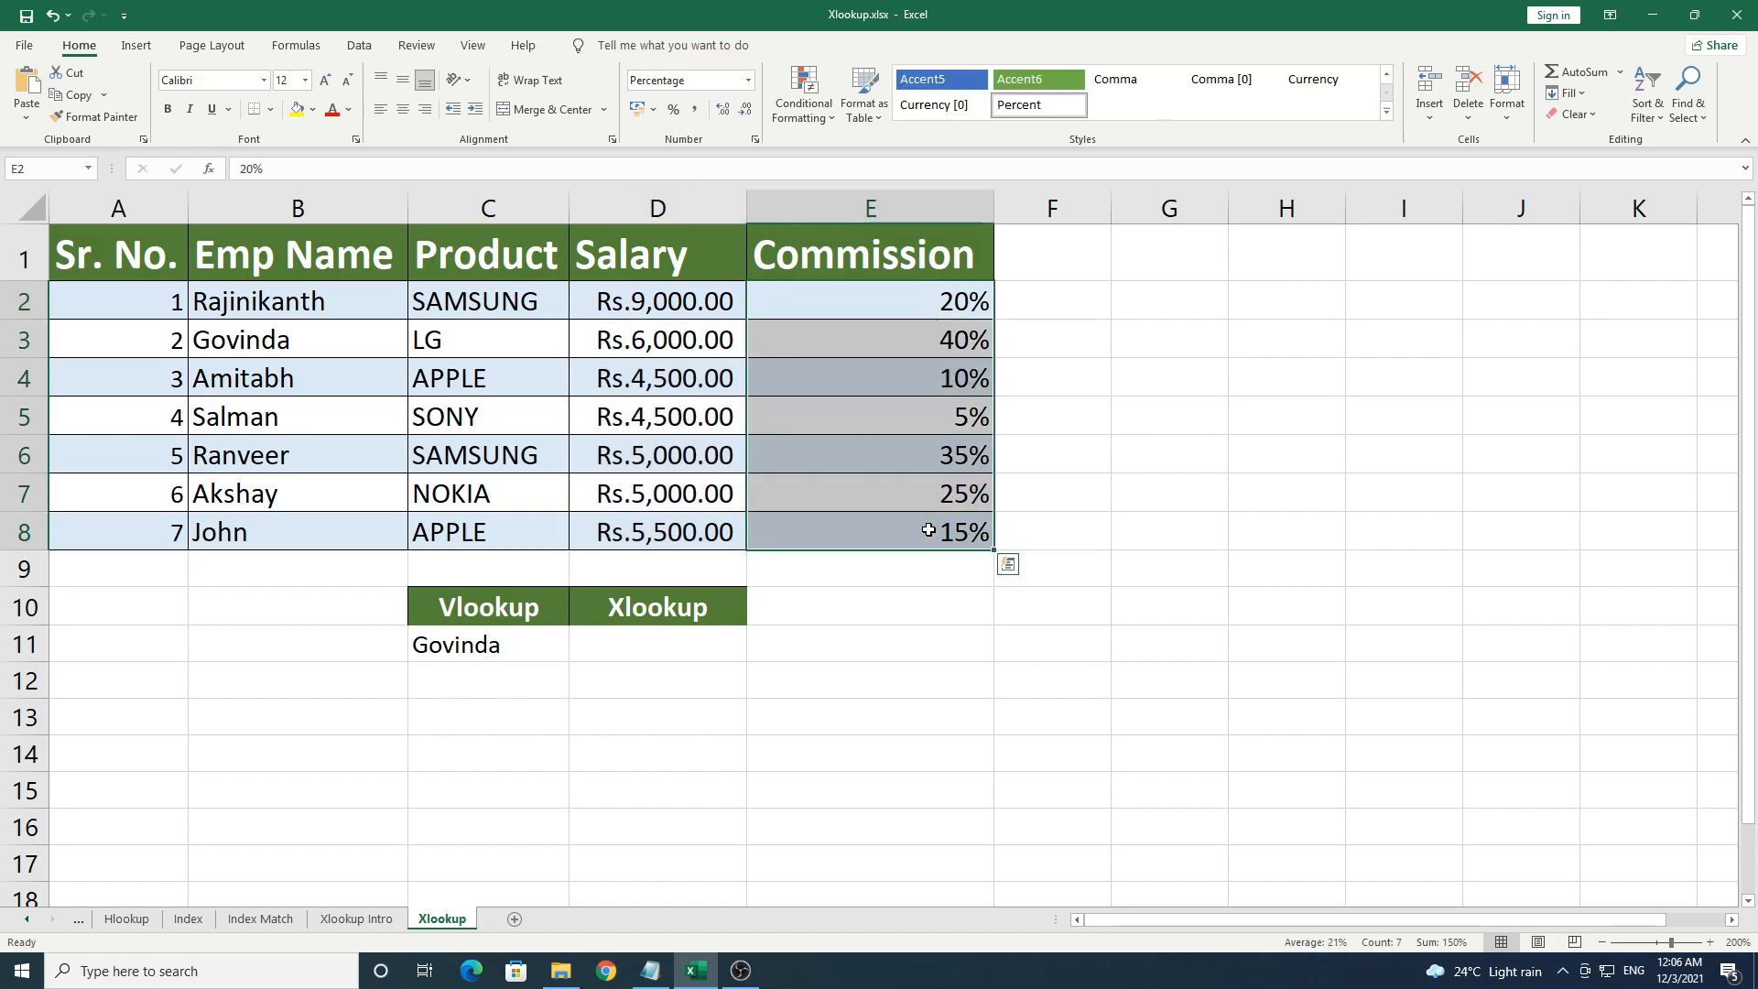
- Try to look up the employee's commission in C12 with the formula =VLOOKUP(C11,A2:E8,5,0)
click(537, 652)
click(522, 688)
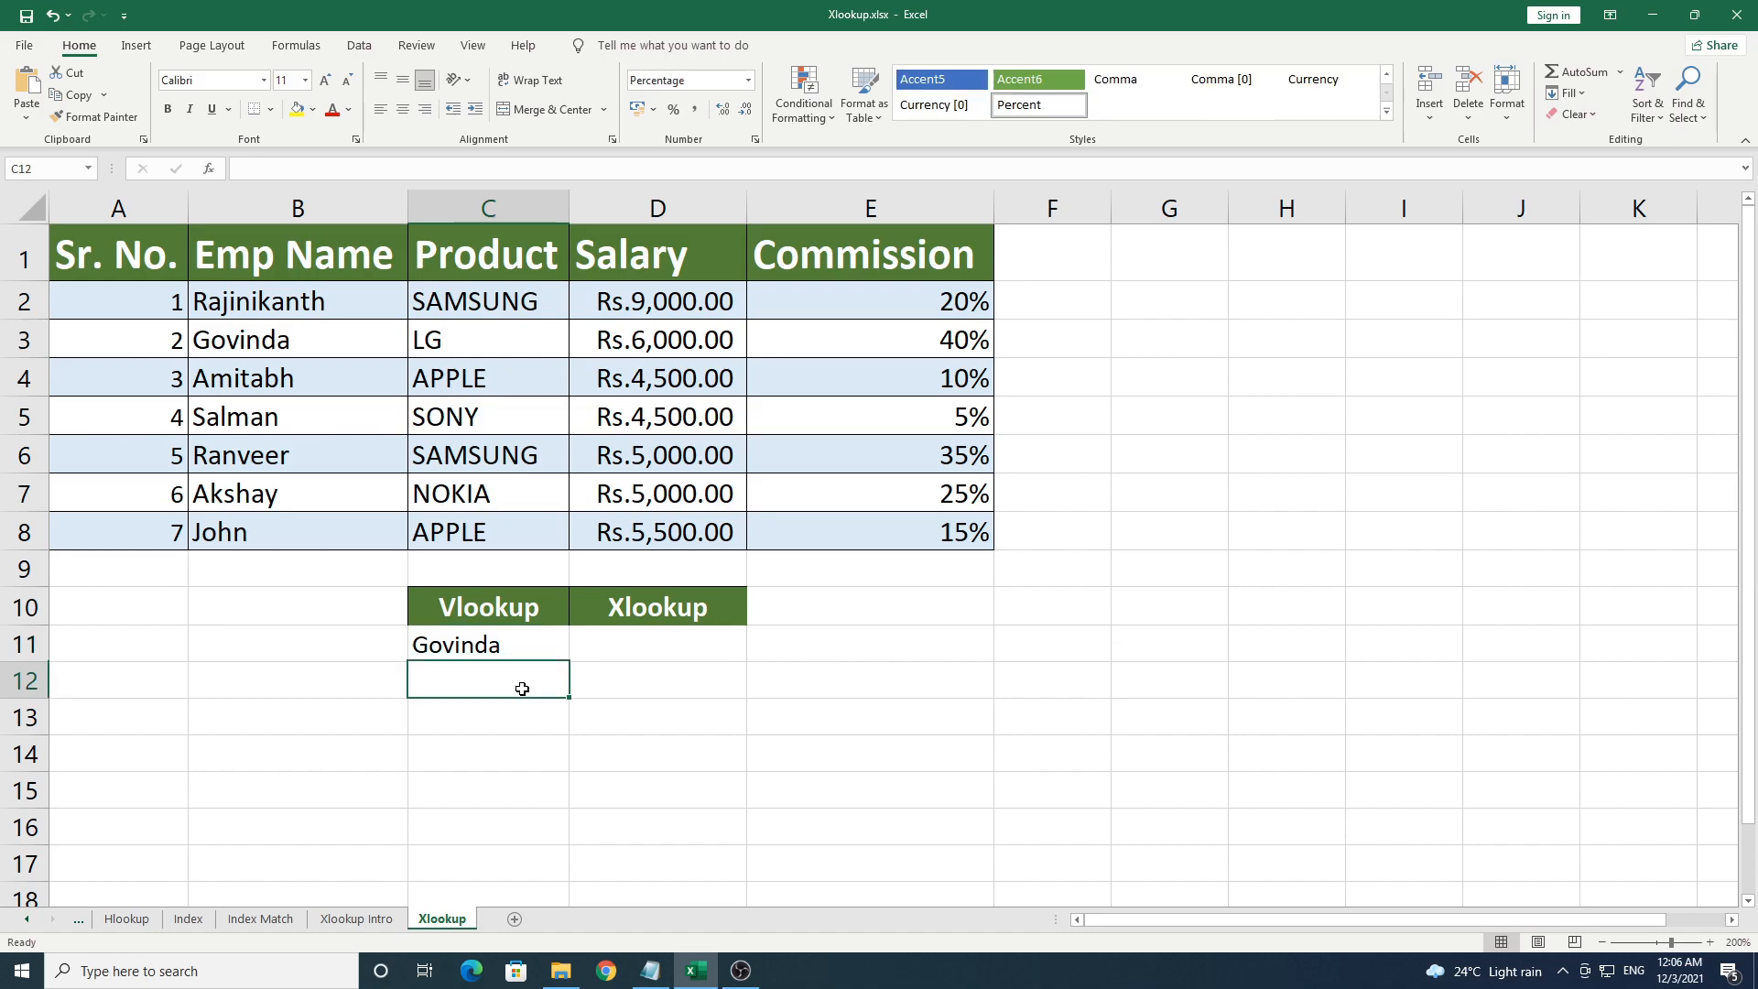
text(=)
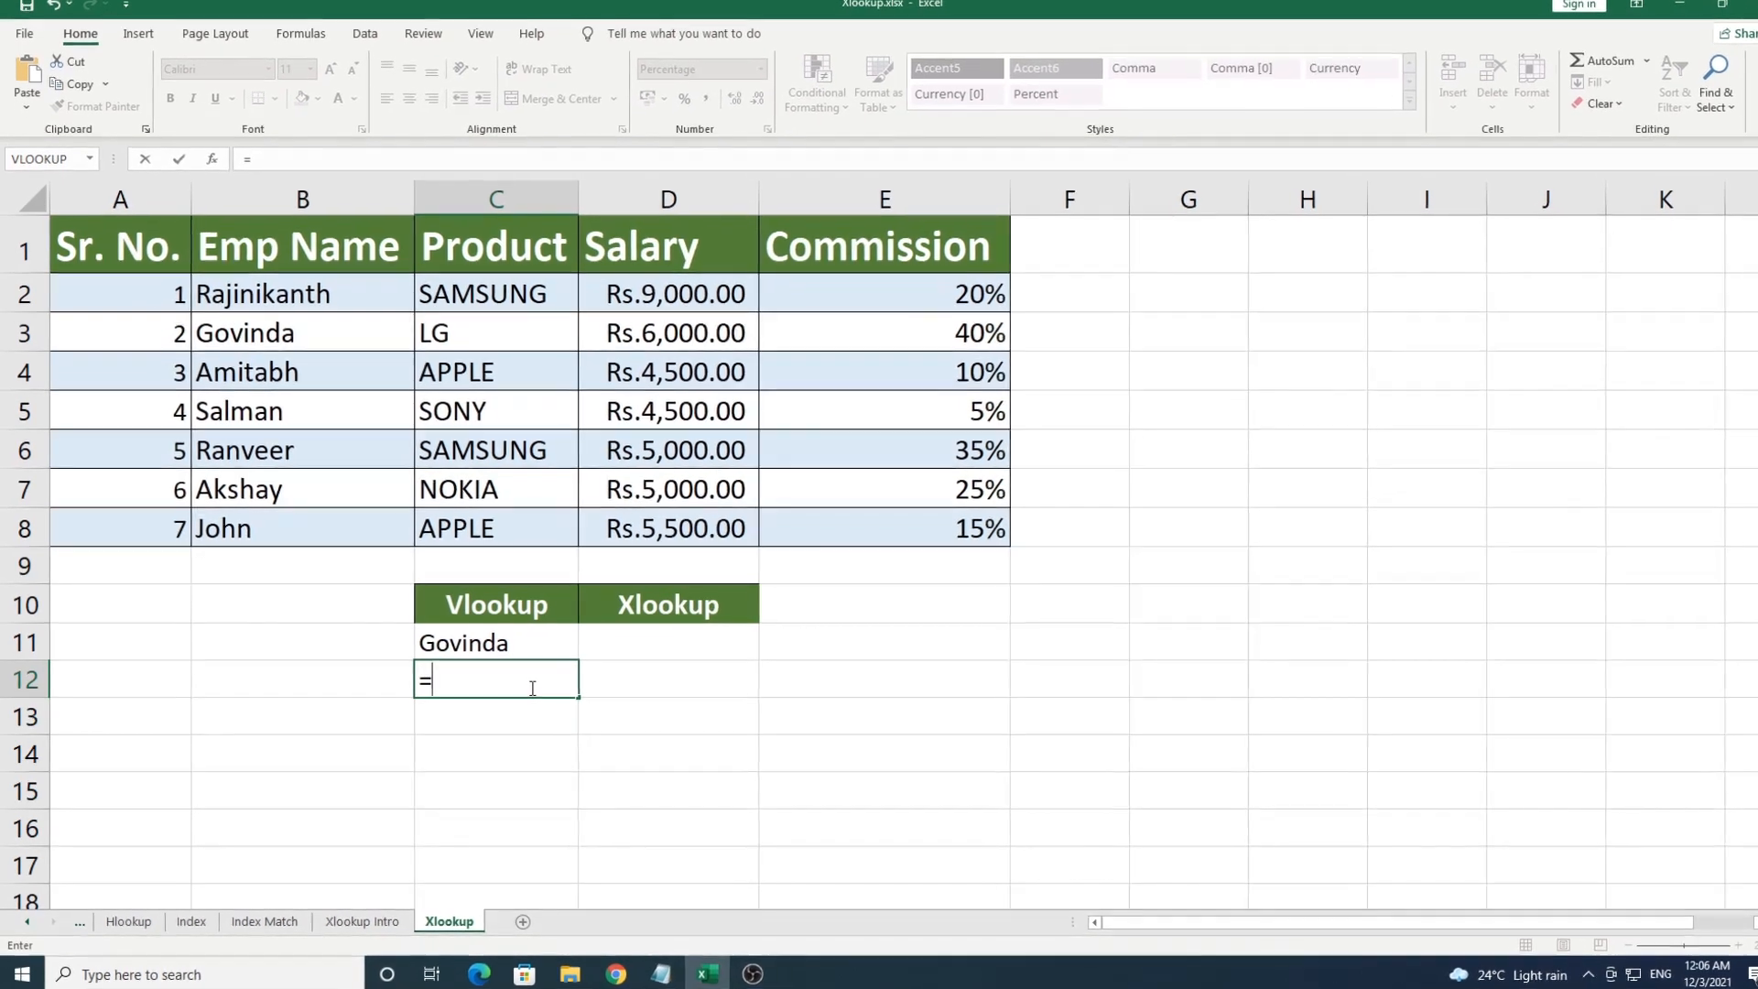
text(vlook)
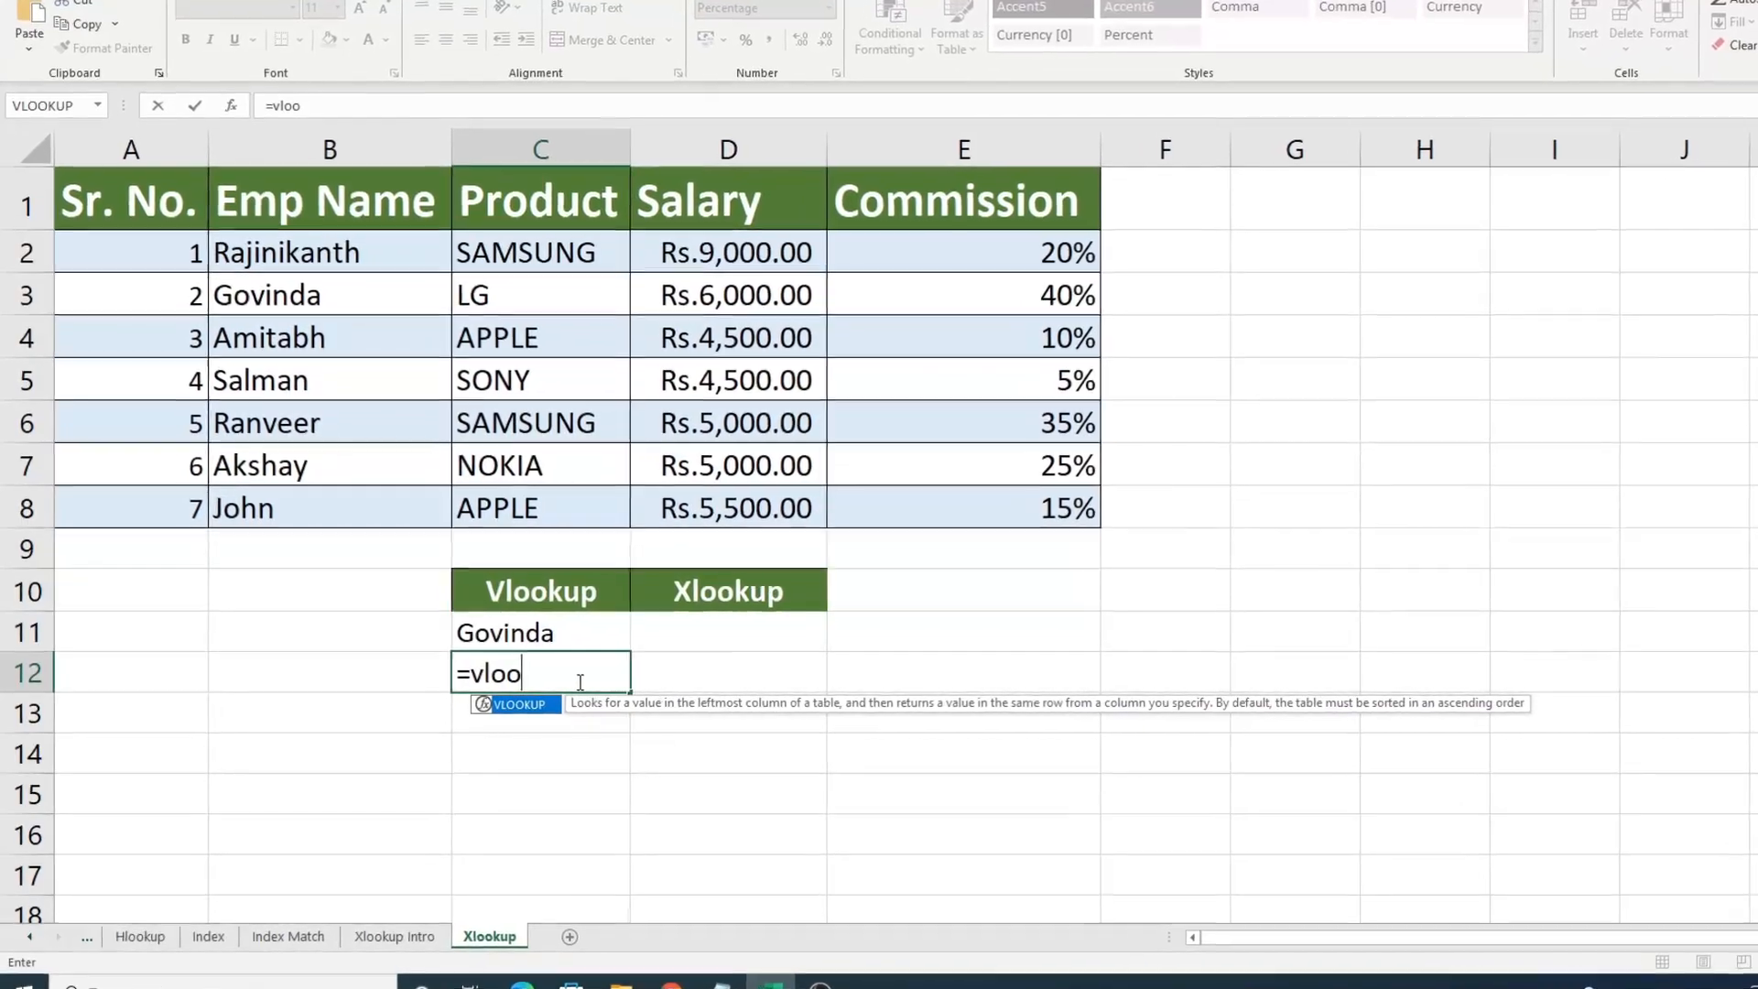
key(Tab)
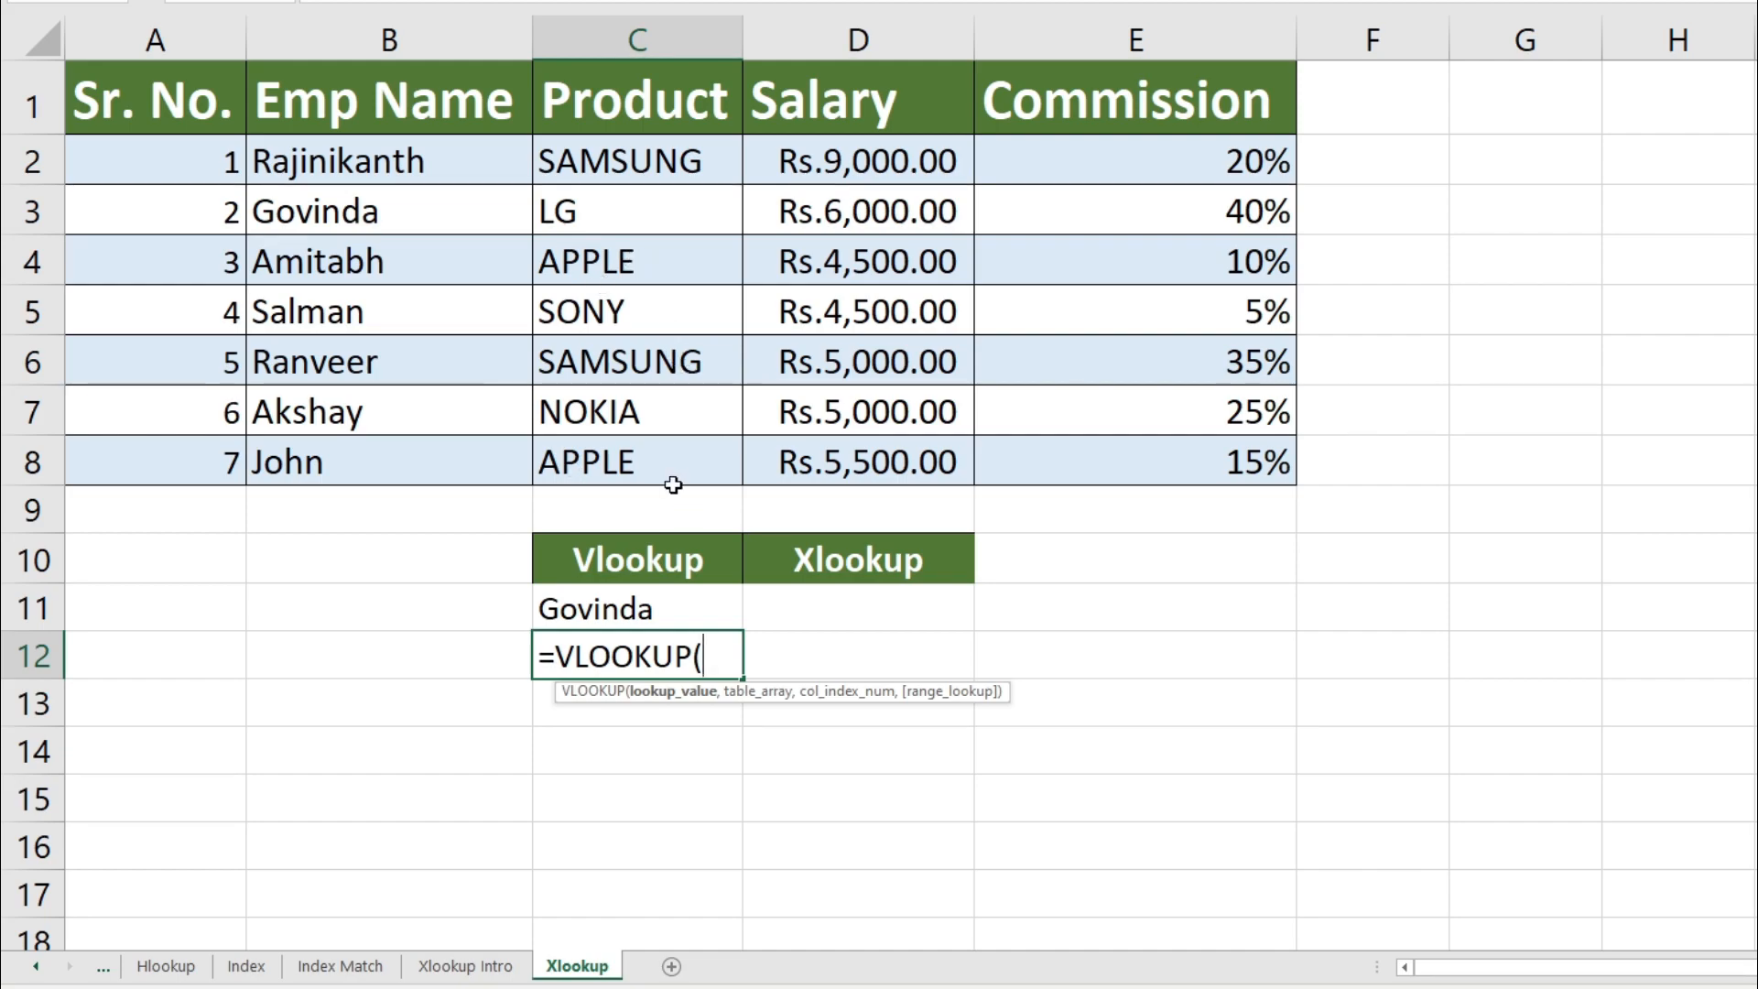
click(598, 610)
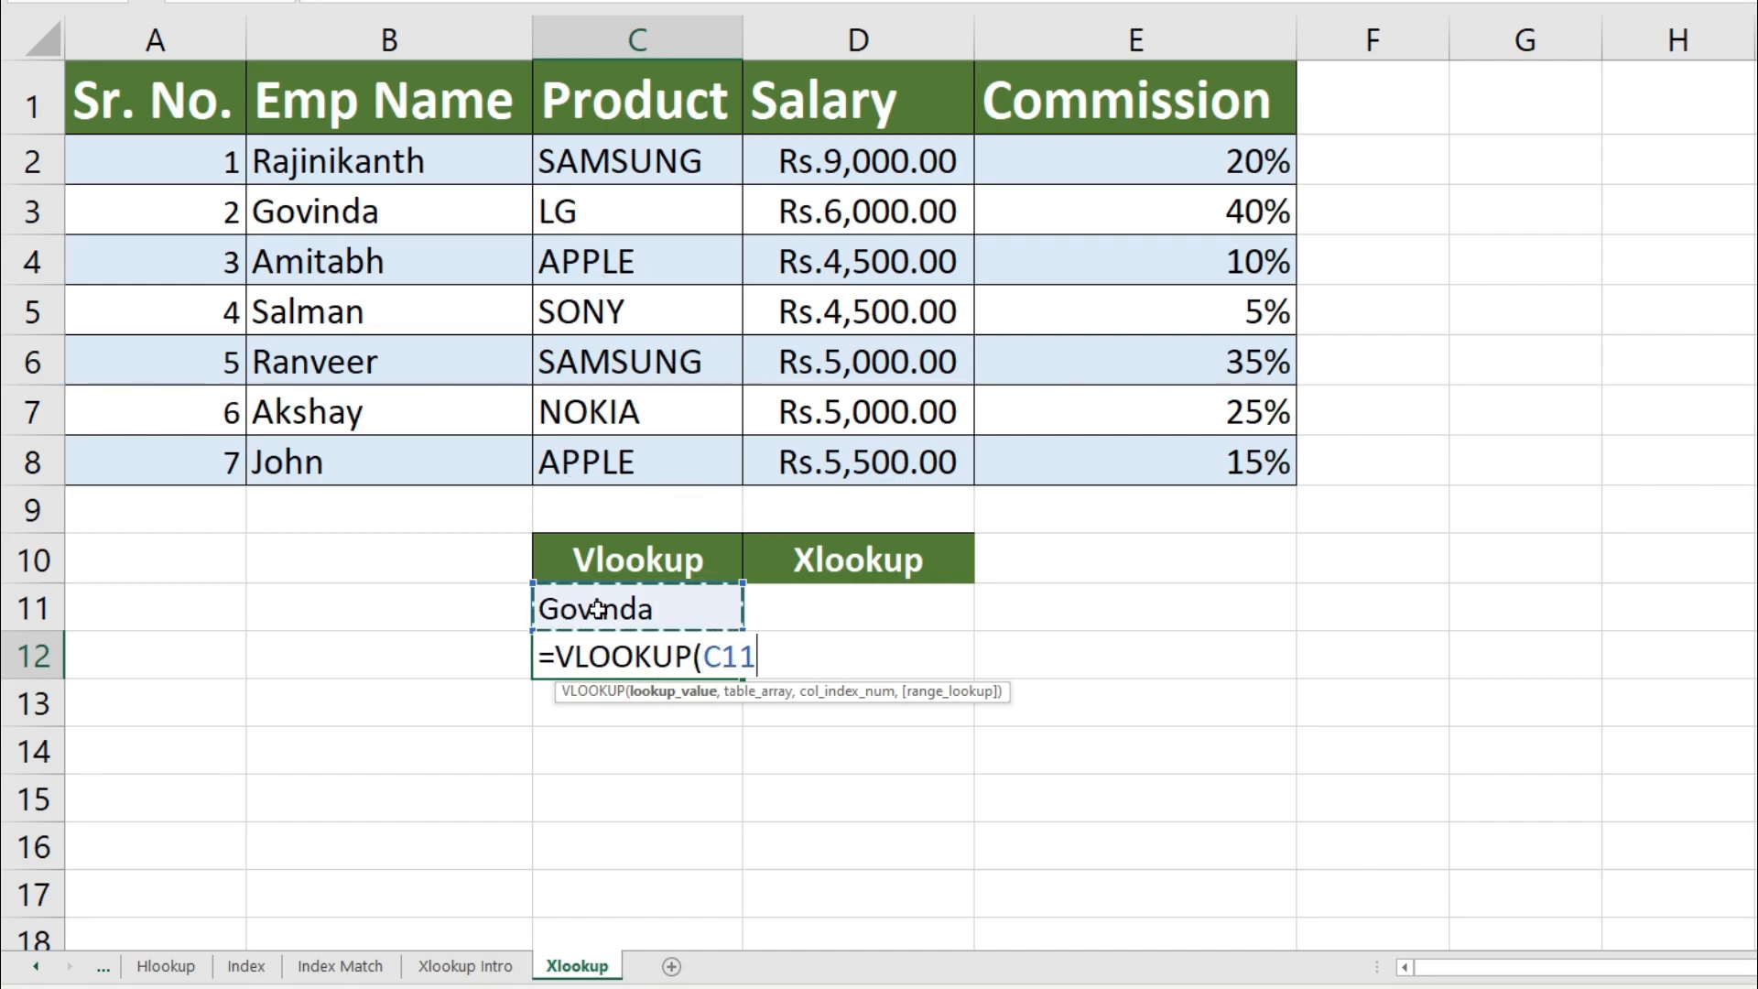
text(,)
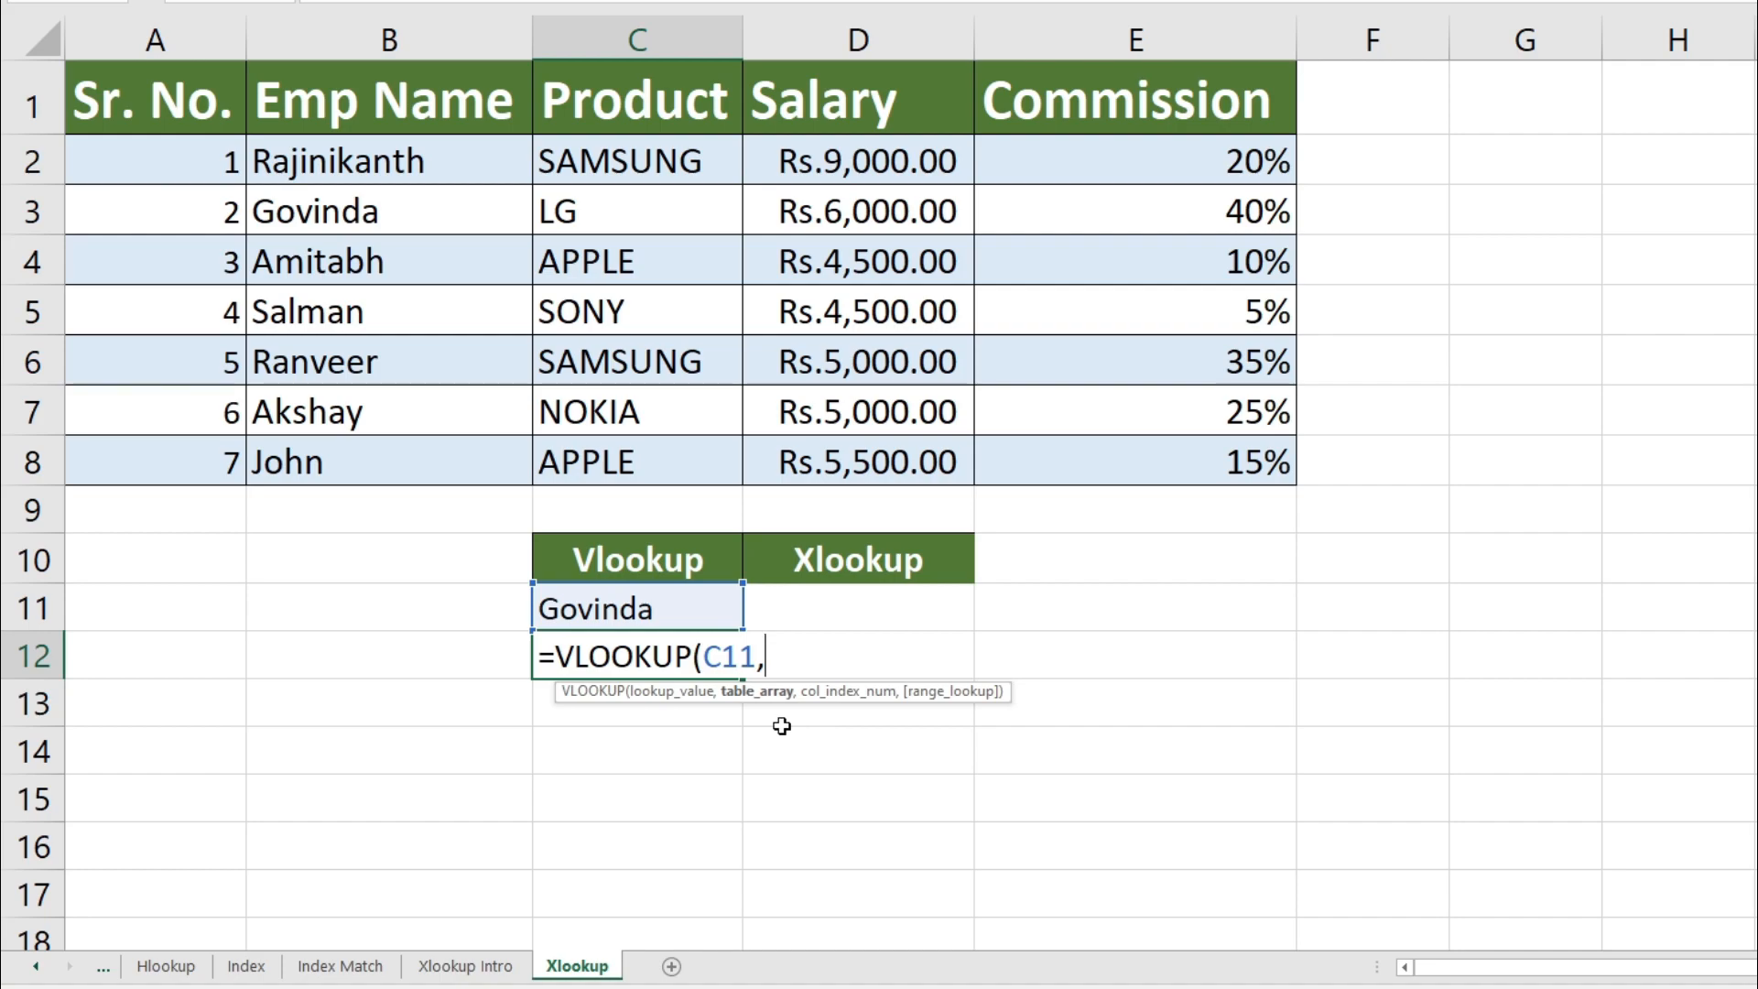
drag(164, 161, 1154, 480)
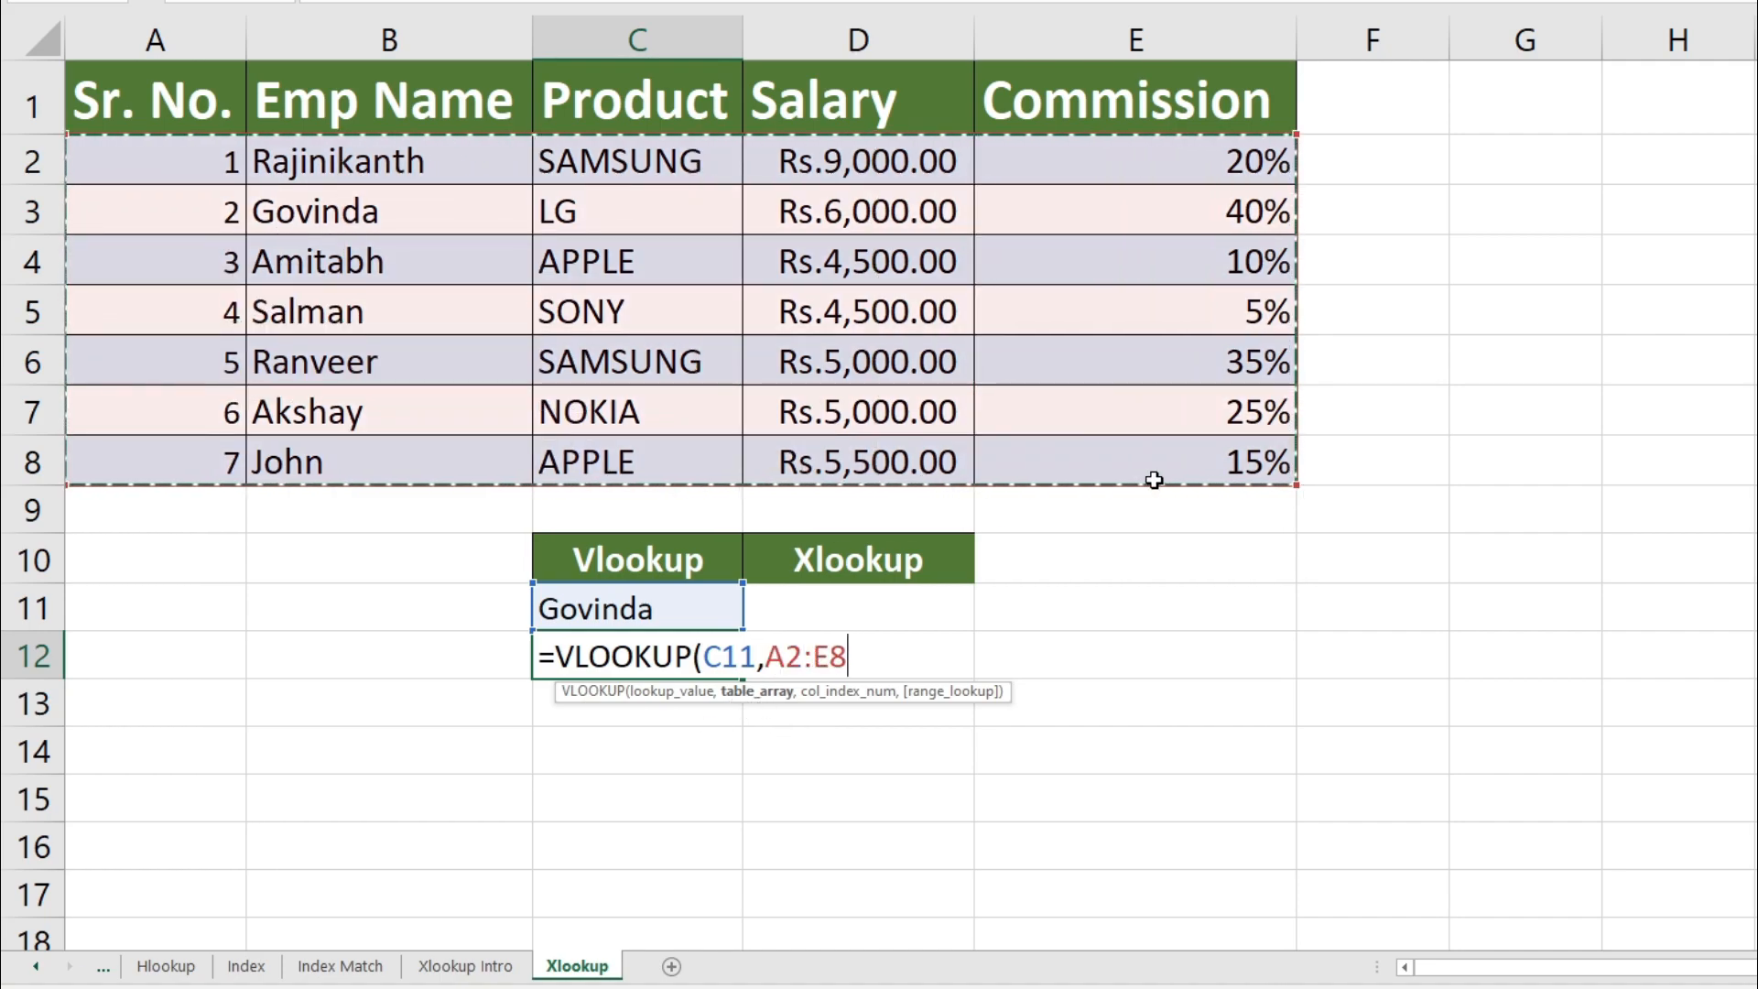
text(,)
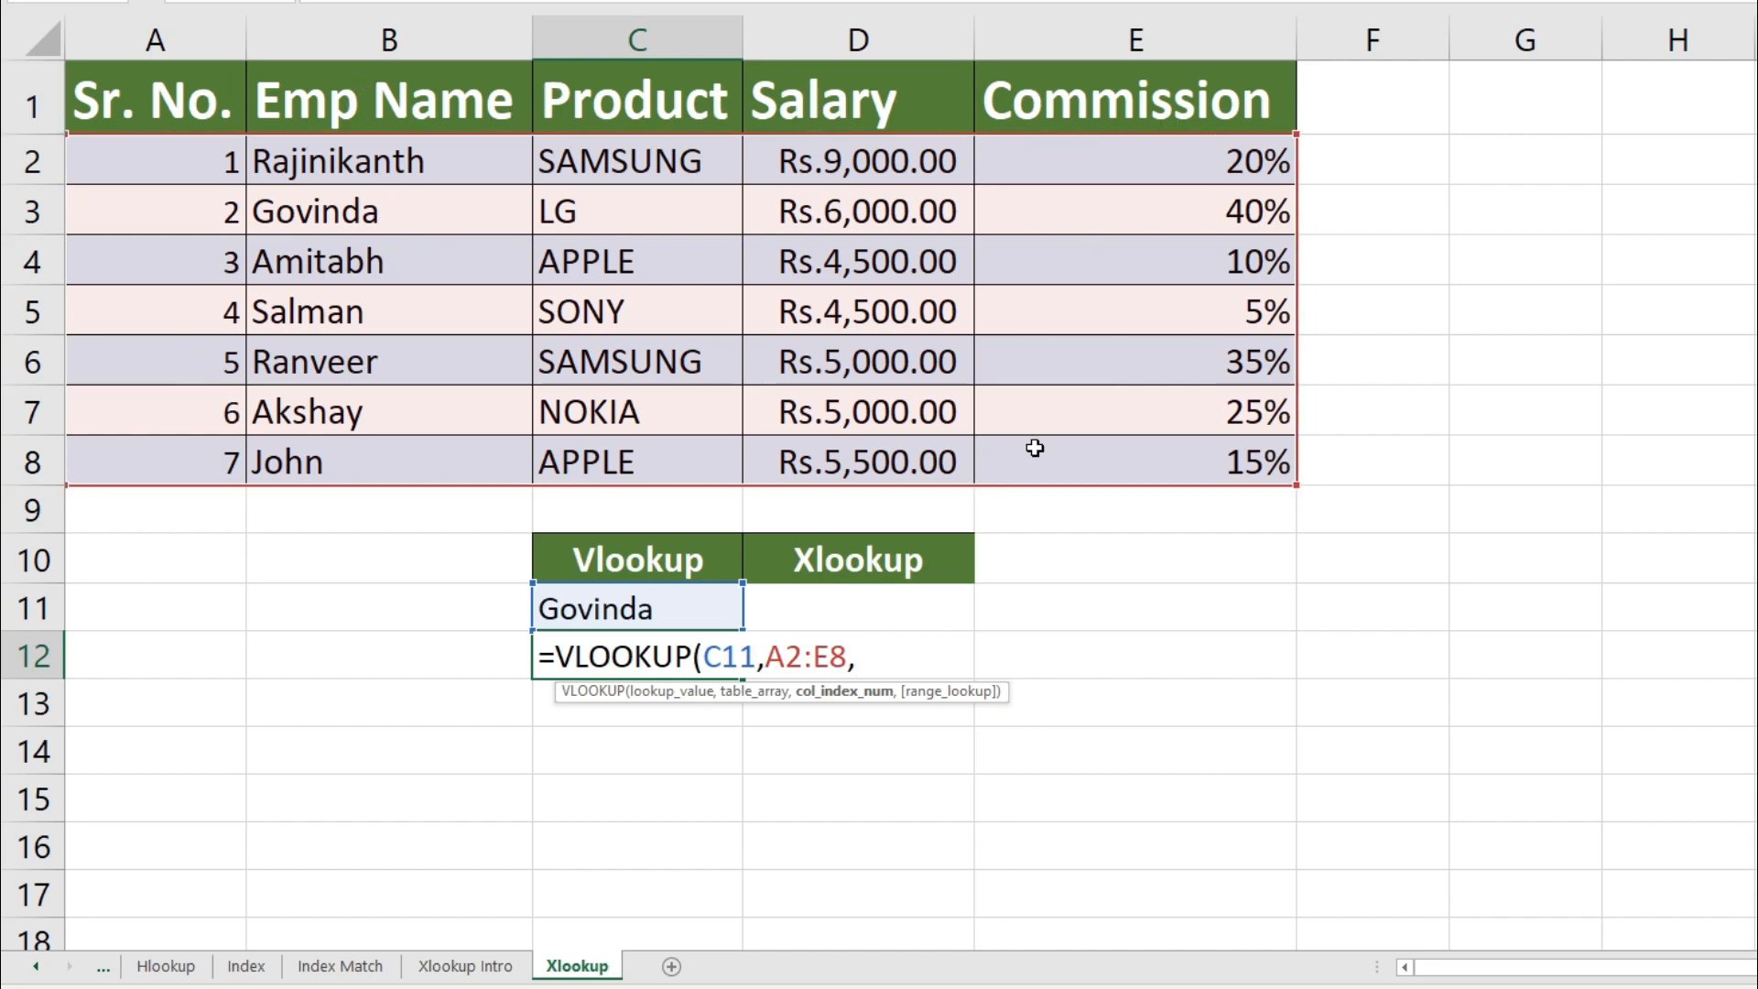
text(5,)
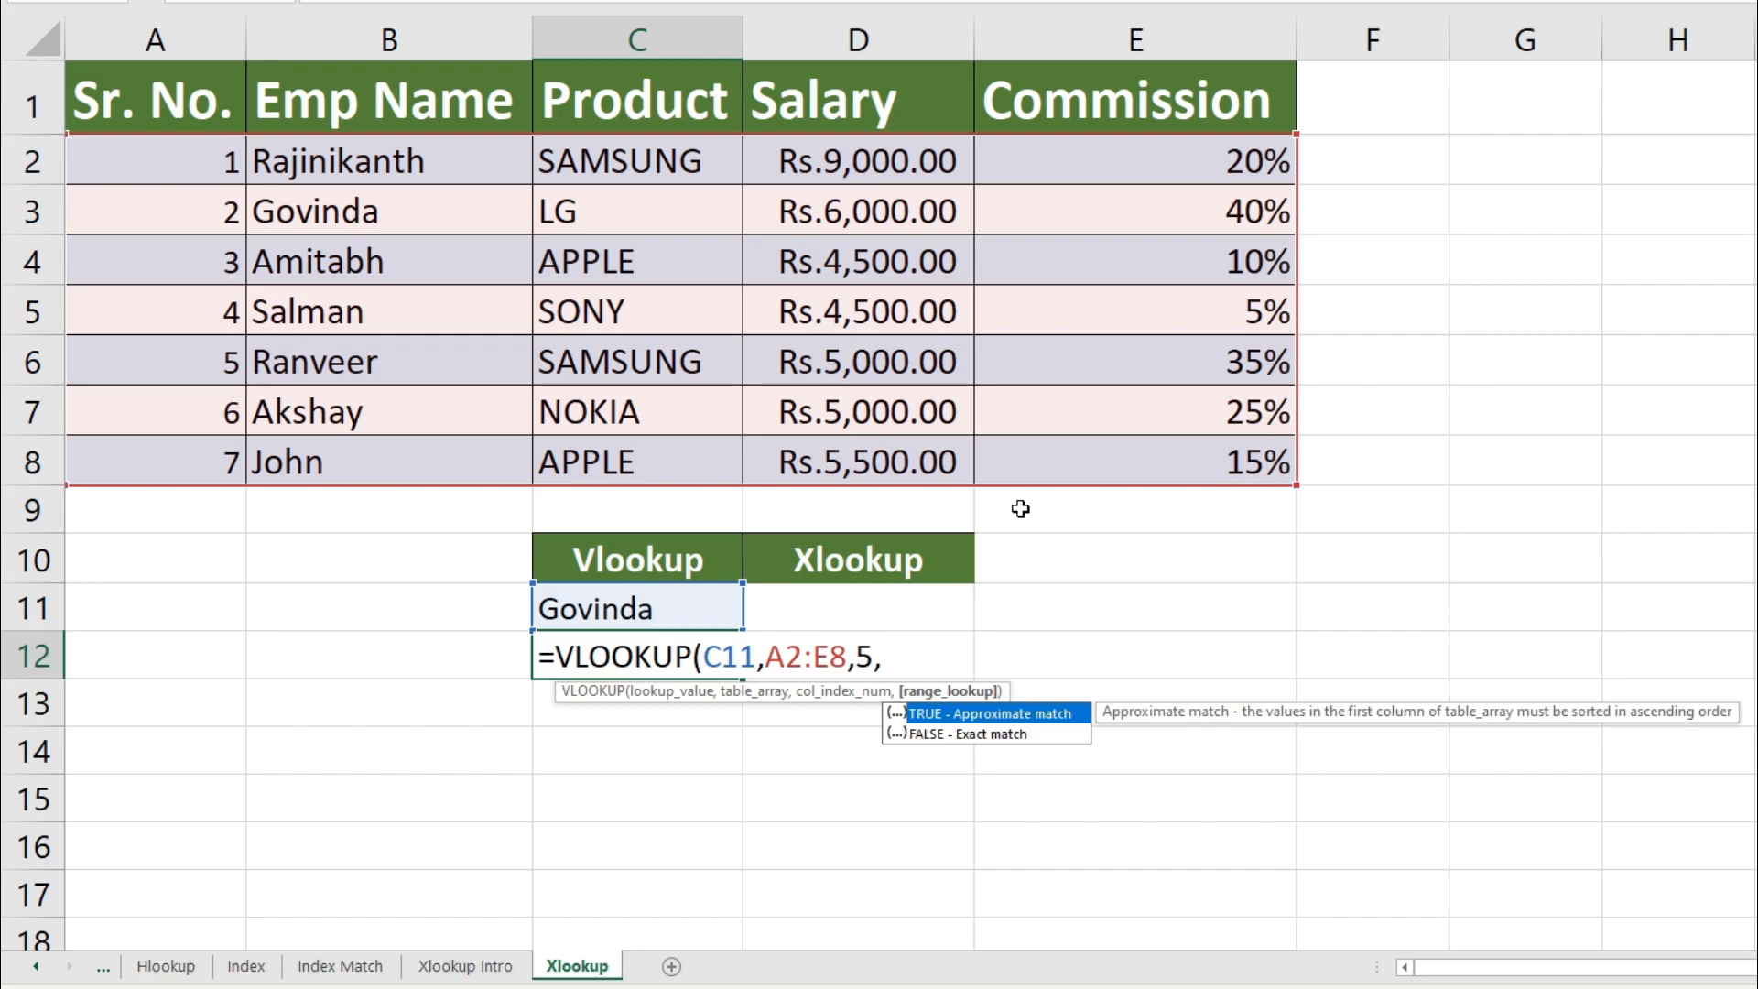
text(0))
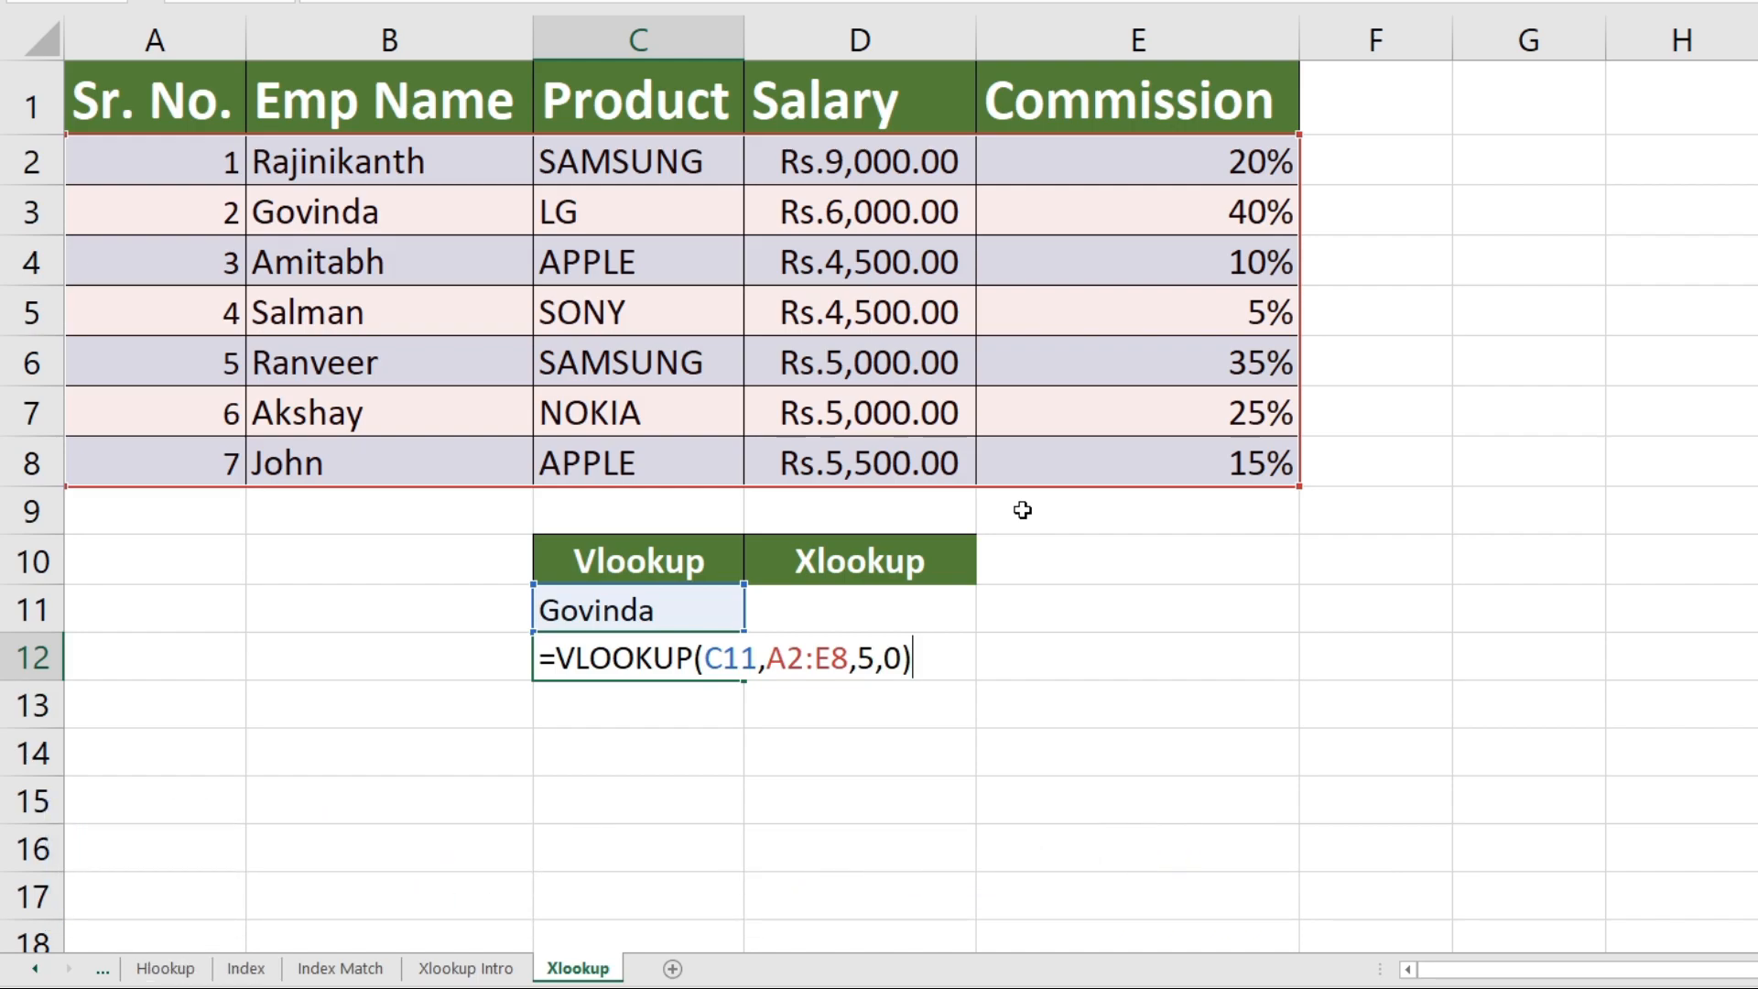
key(Return)
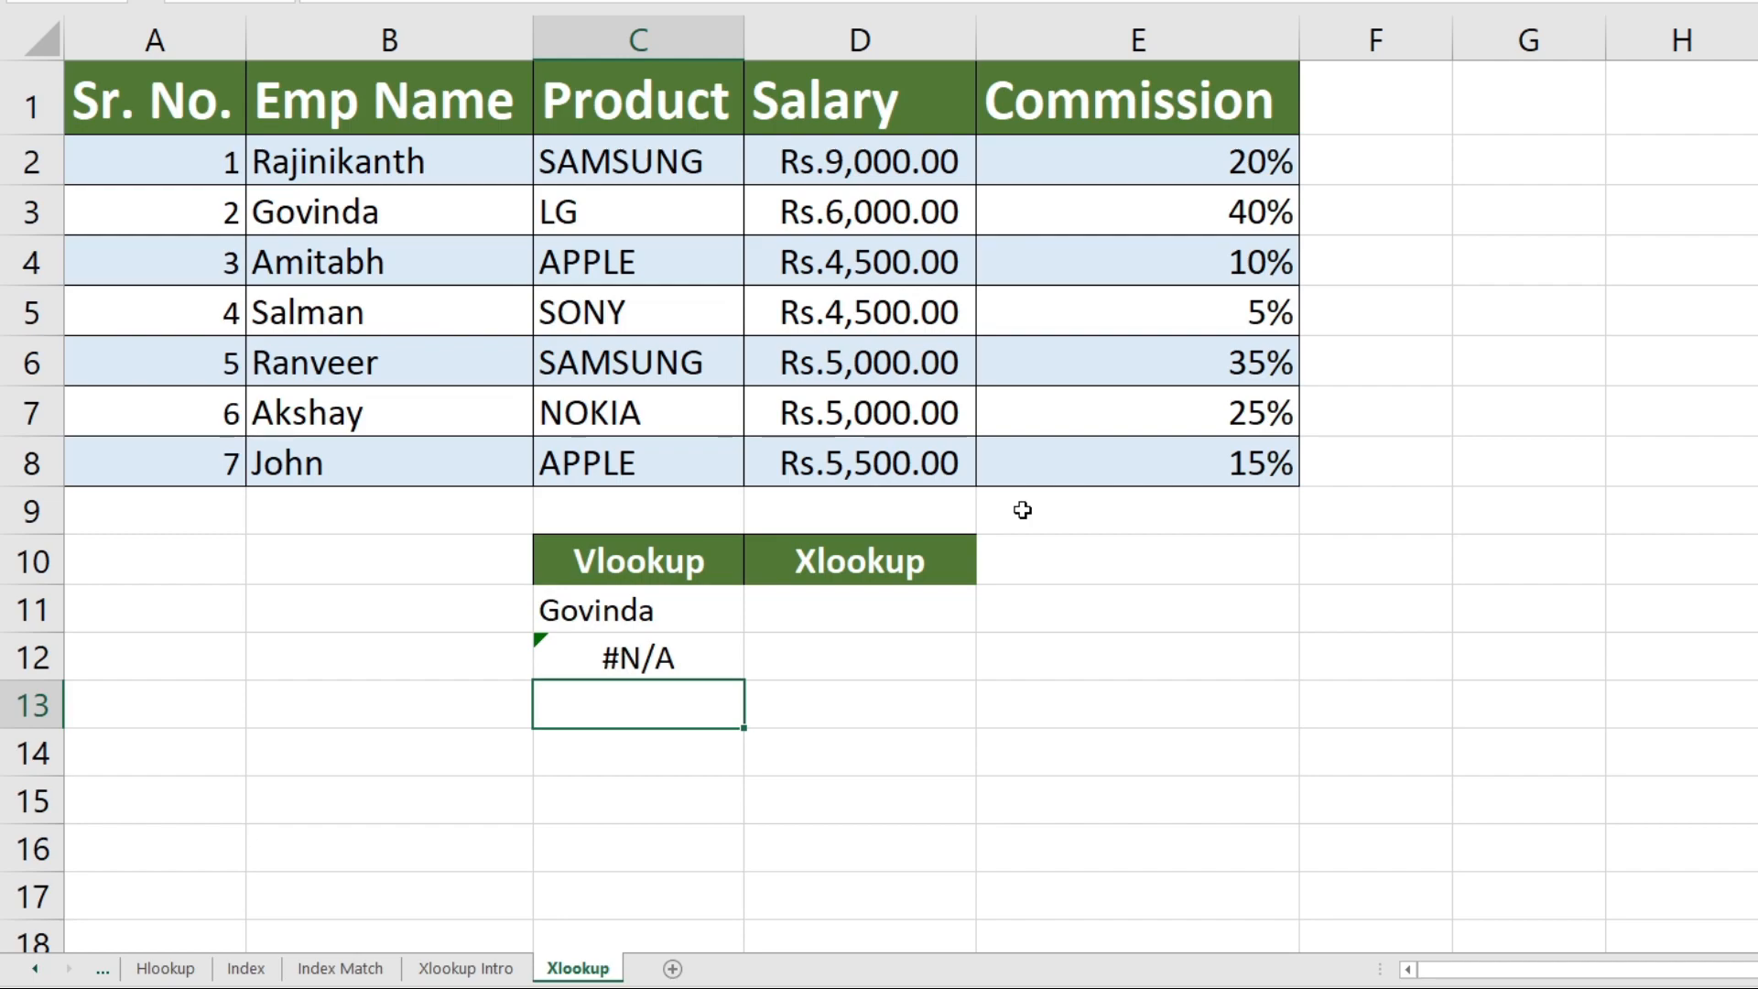
- Start a replacement VLOOKUP formula in C12, using C11 as the lookup value
key(Up)
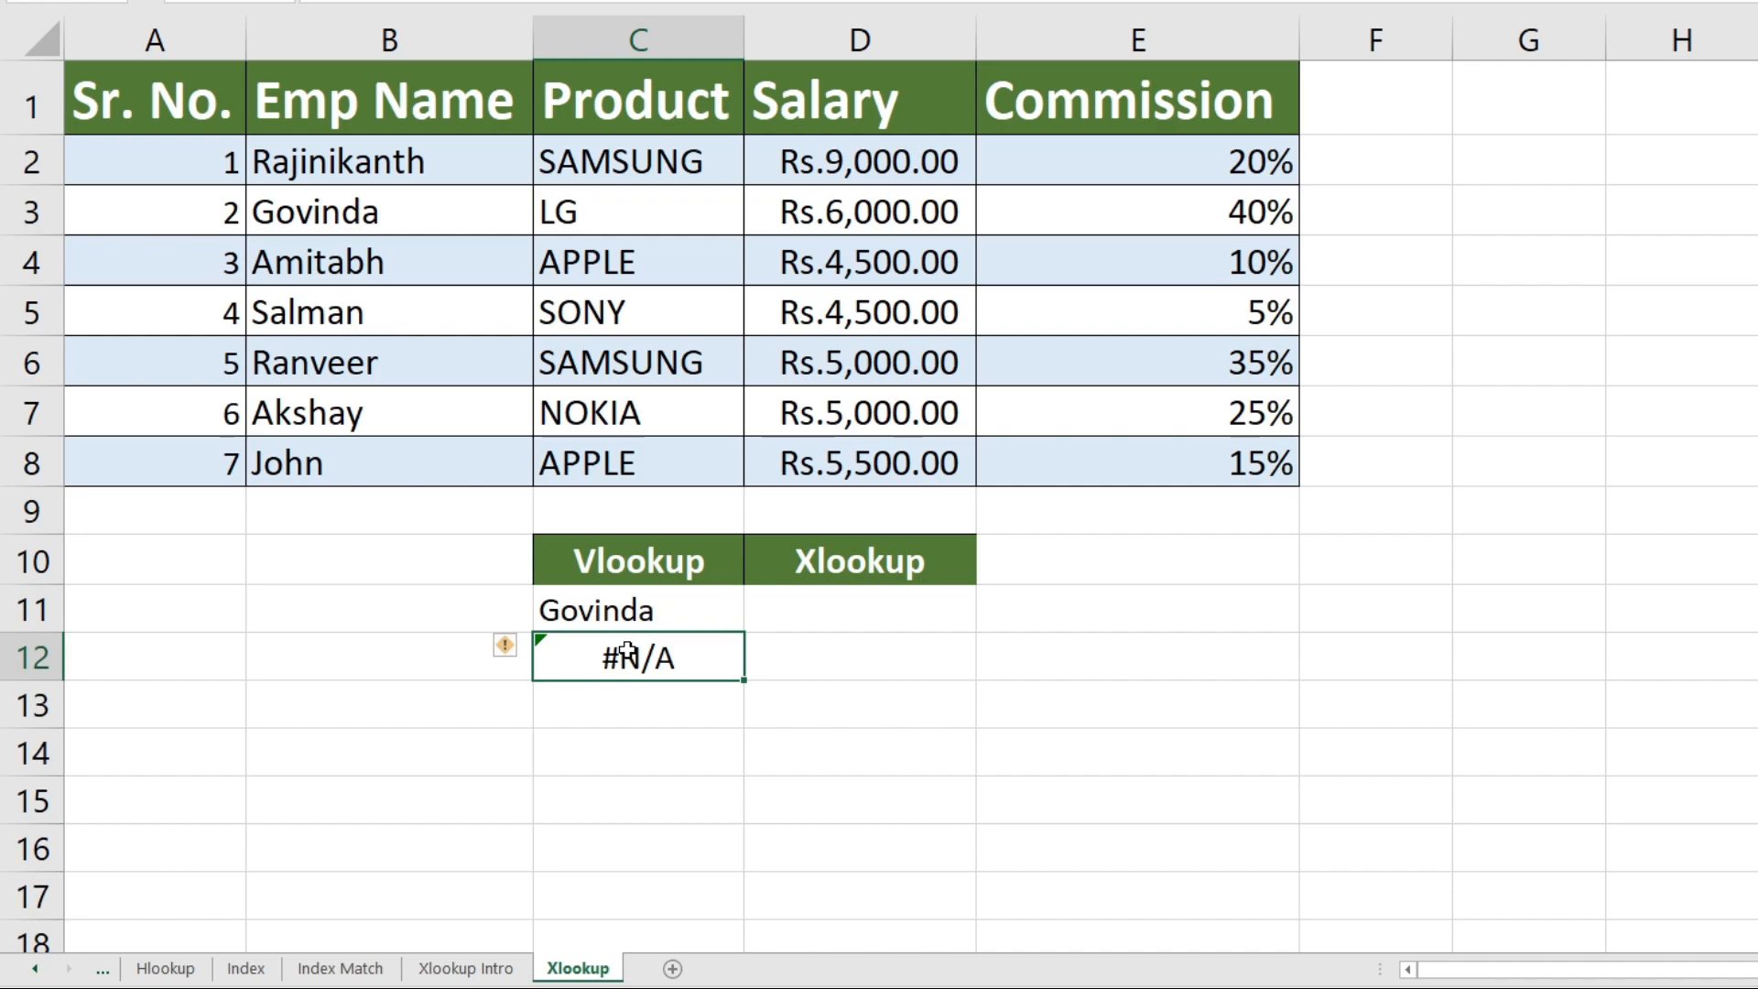
text(=vloo)
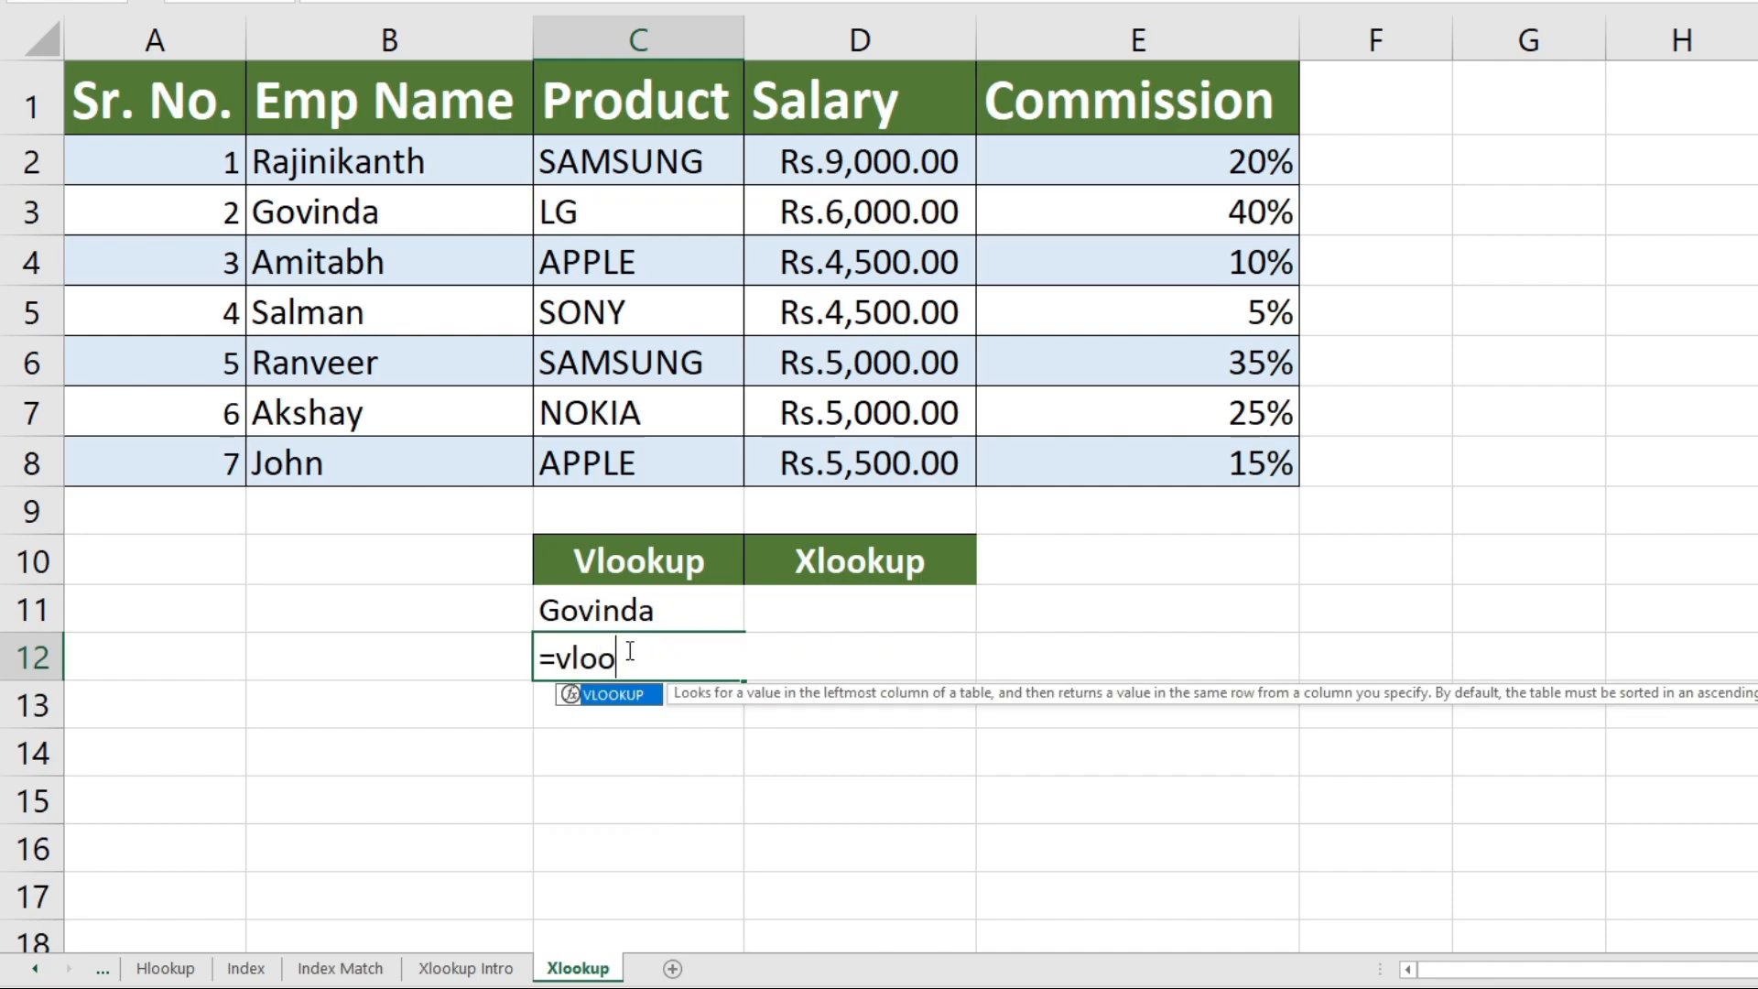
key(Tab)
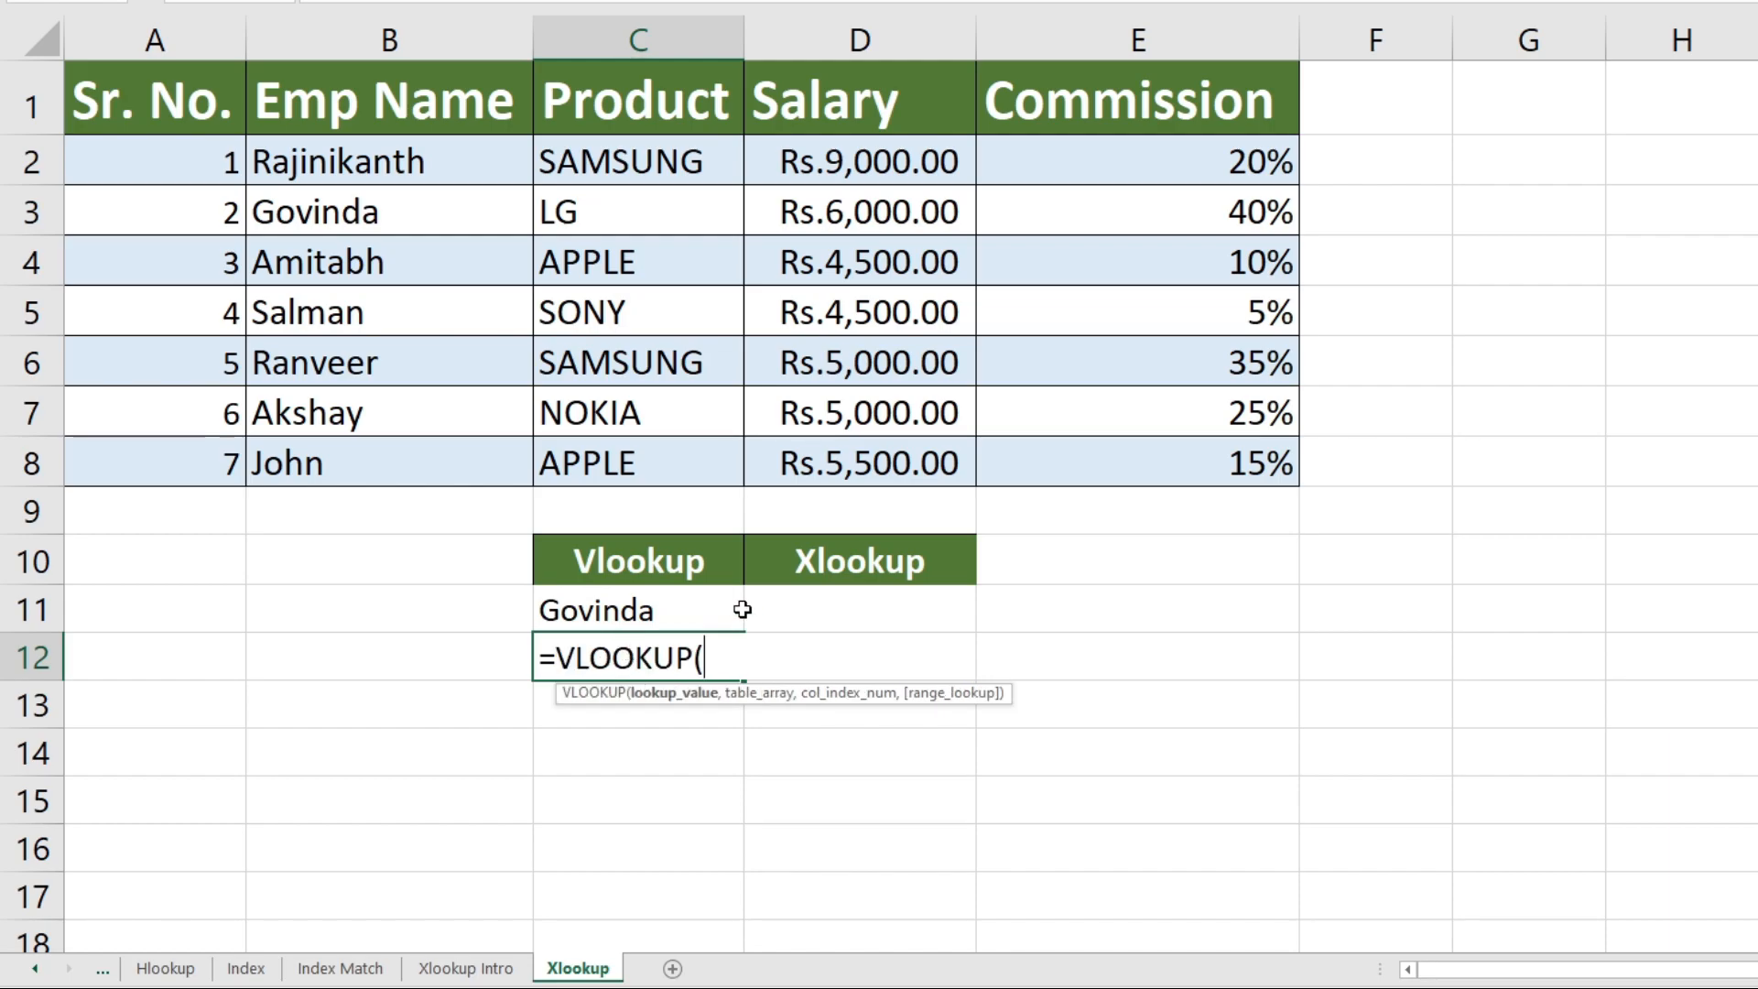
click(639, 609)
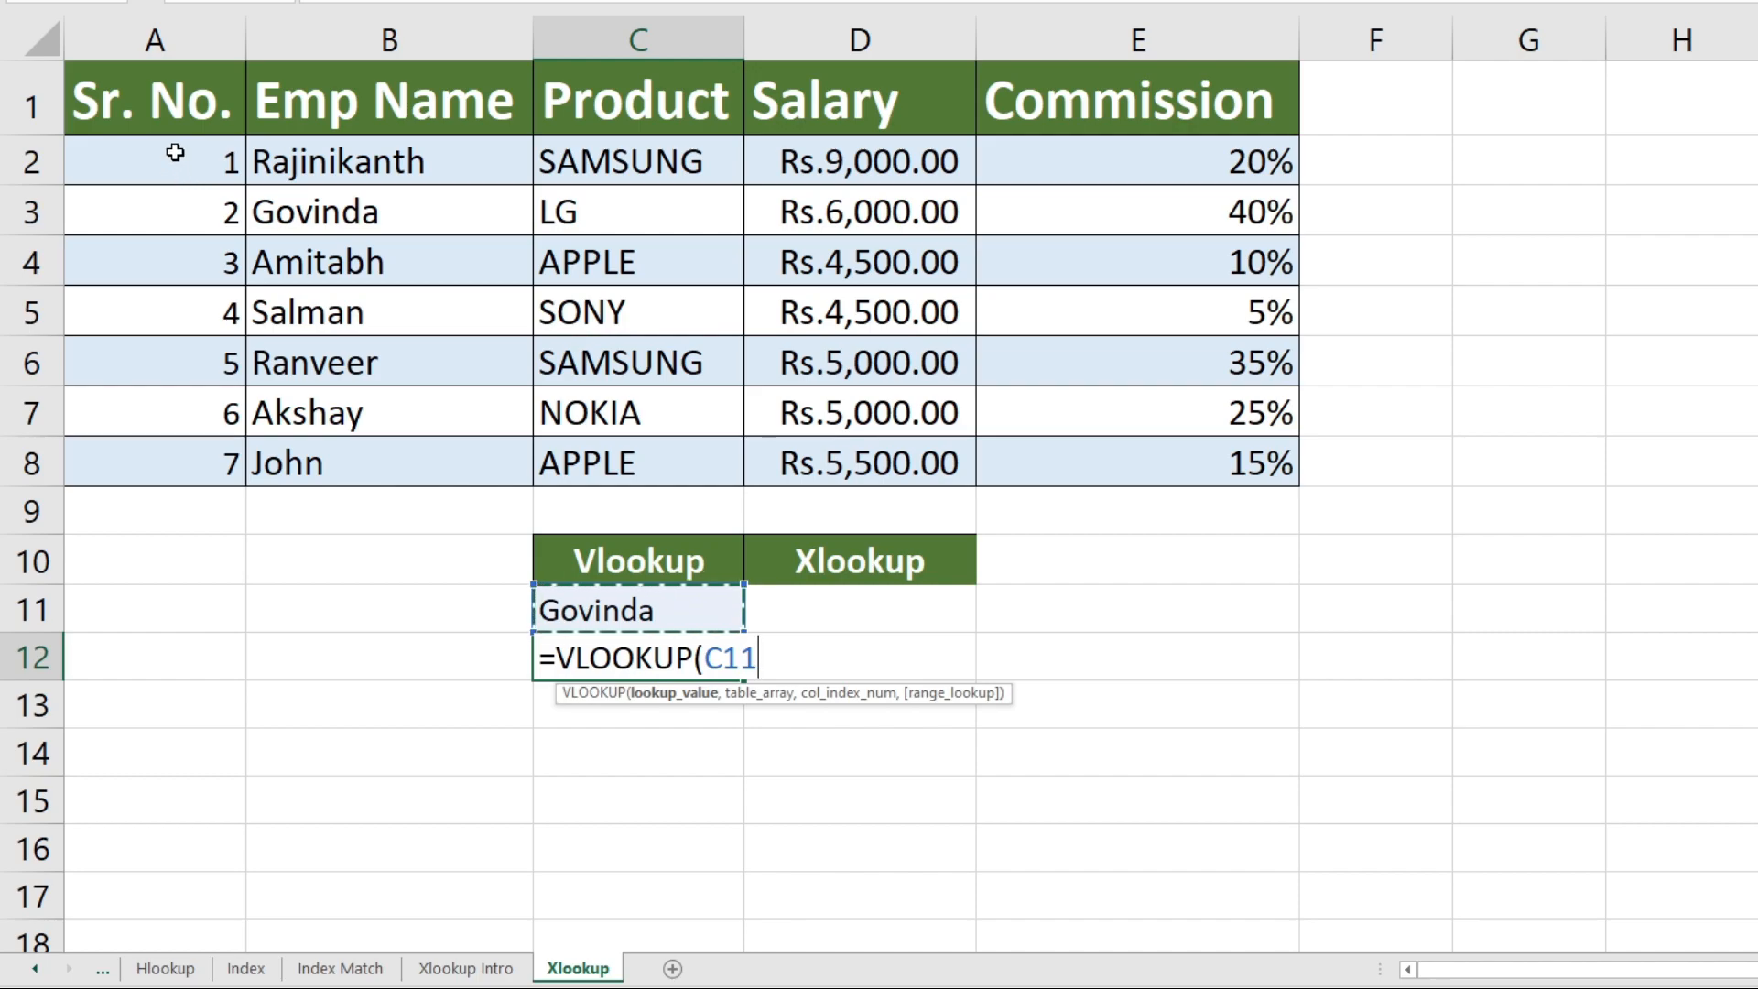
text(,)
drag(175, 153, 1161, 475)
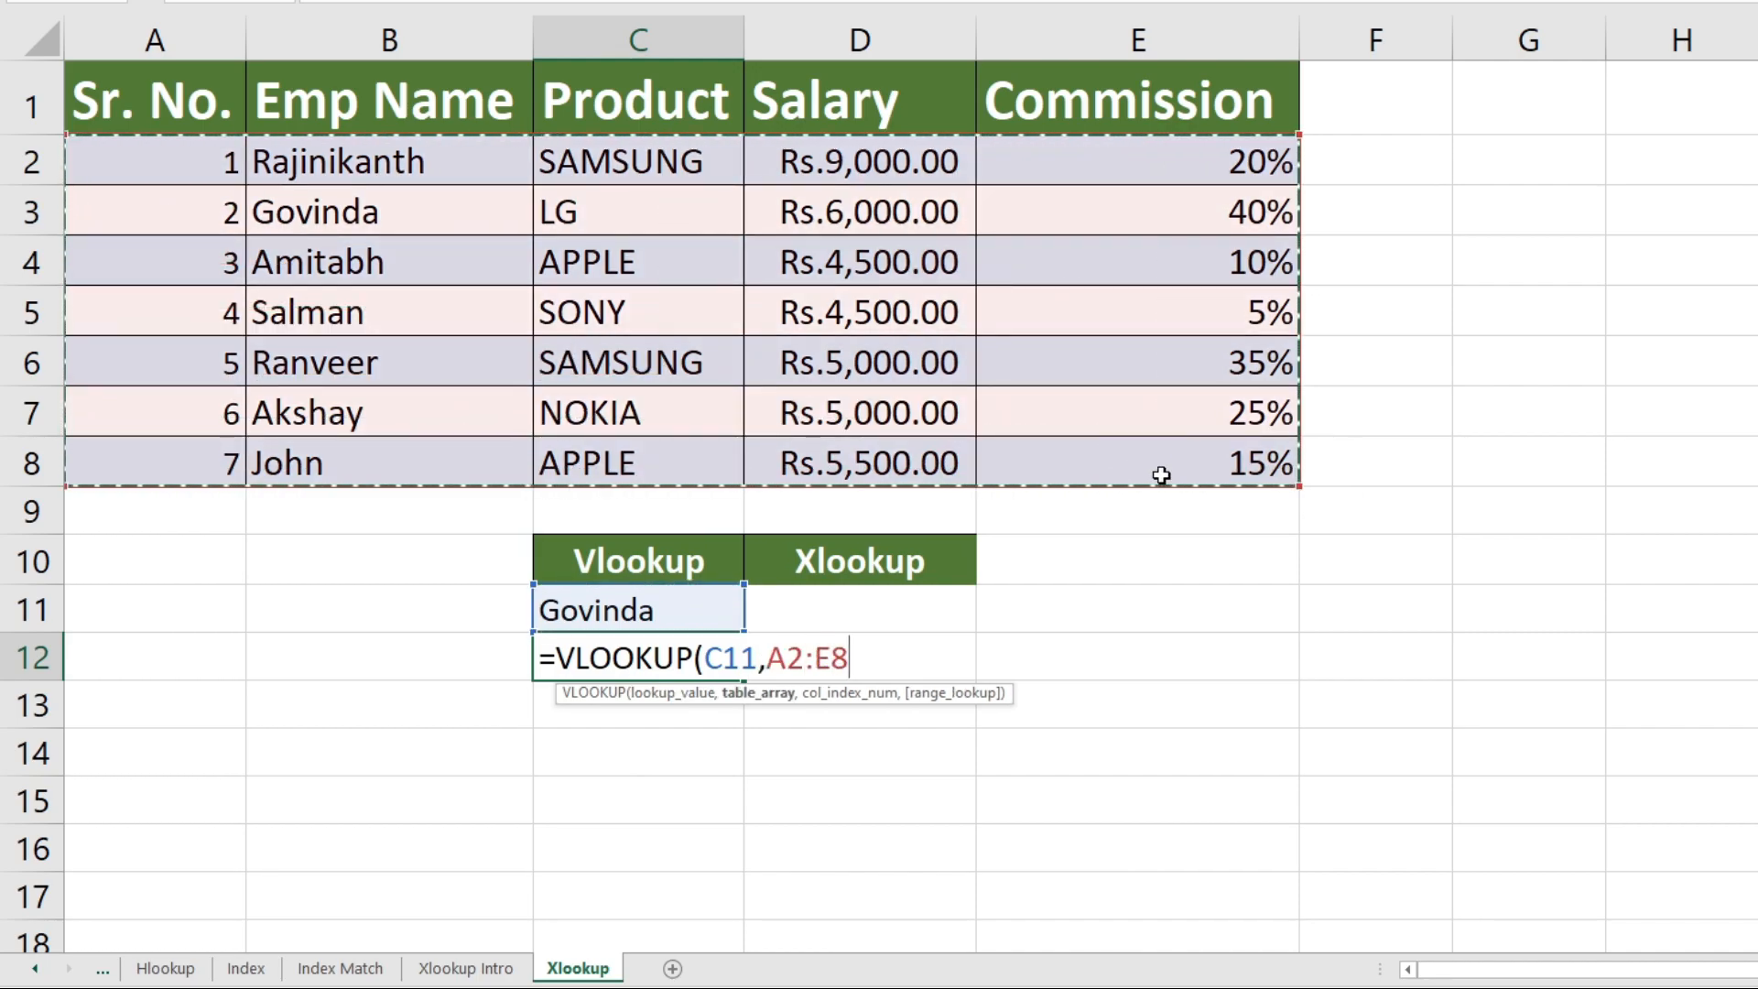
text(,)
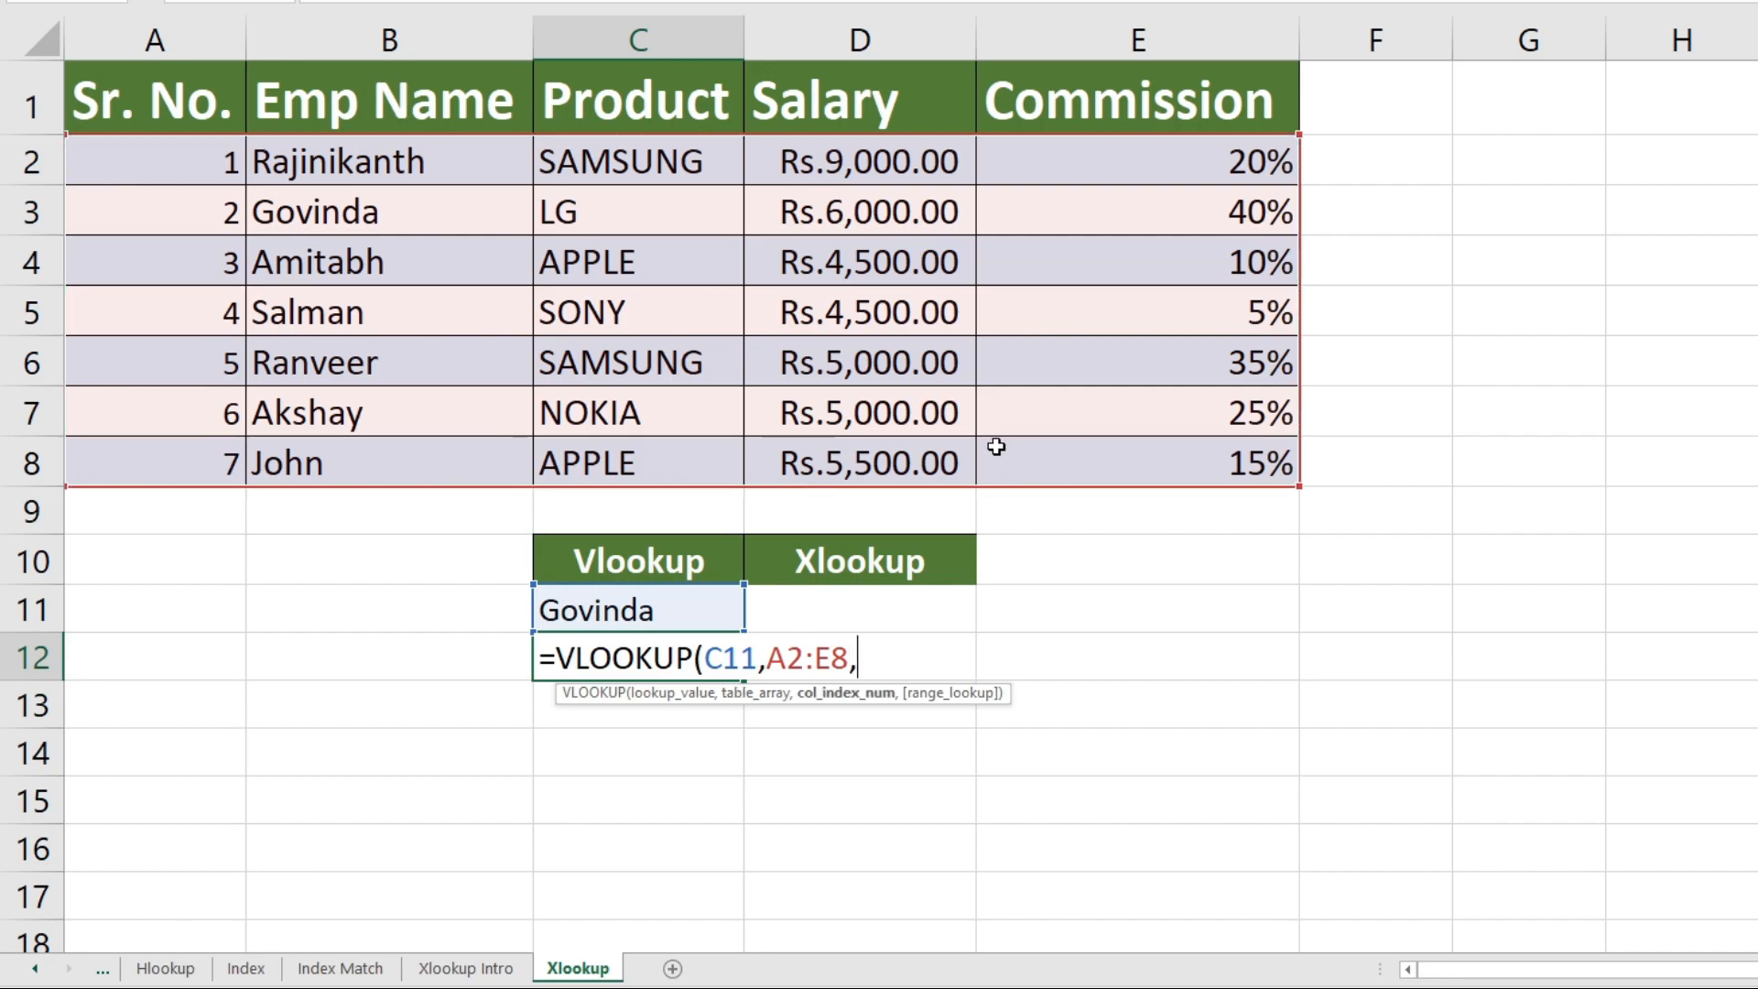
key(BackSpace)
key(BackSpace)
key(BackSpace)
key(BackSpace)
key(BackSpace)
key(BackSpace)
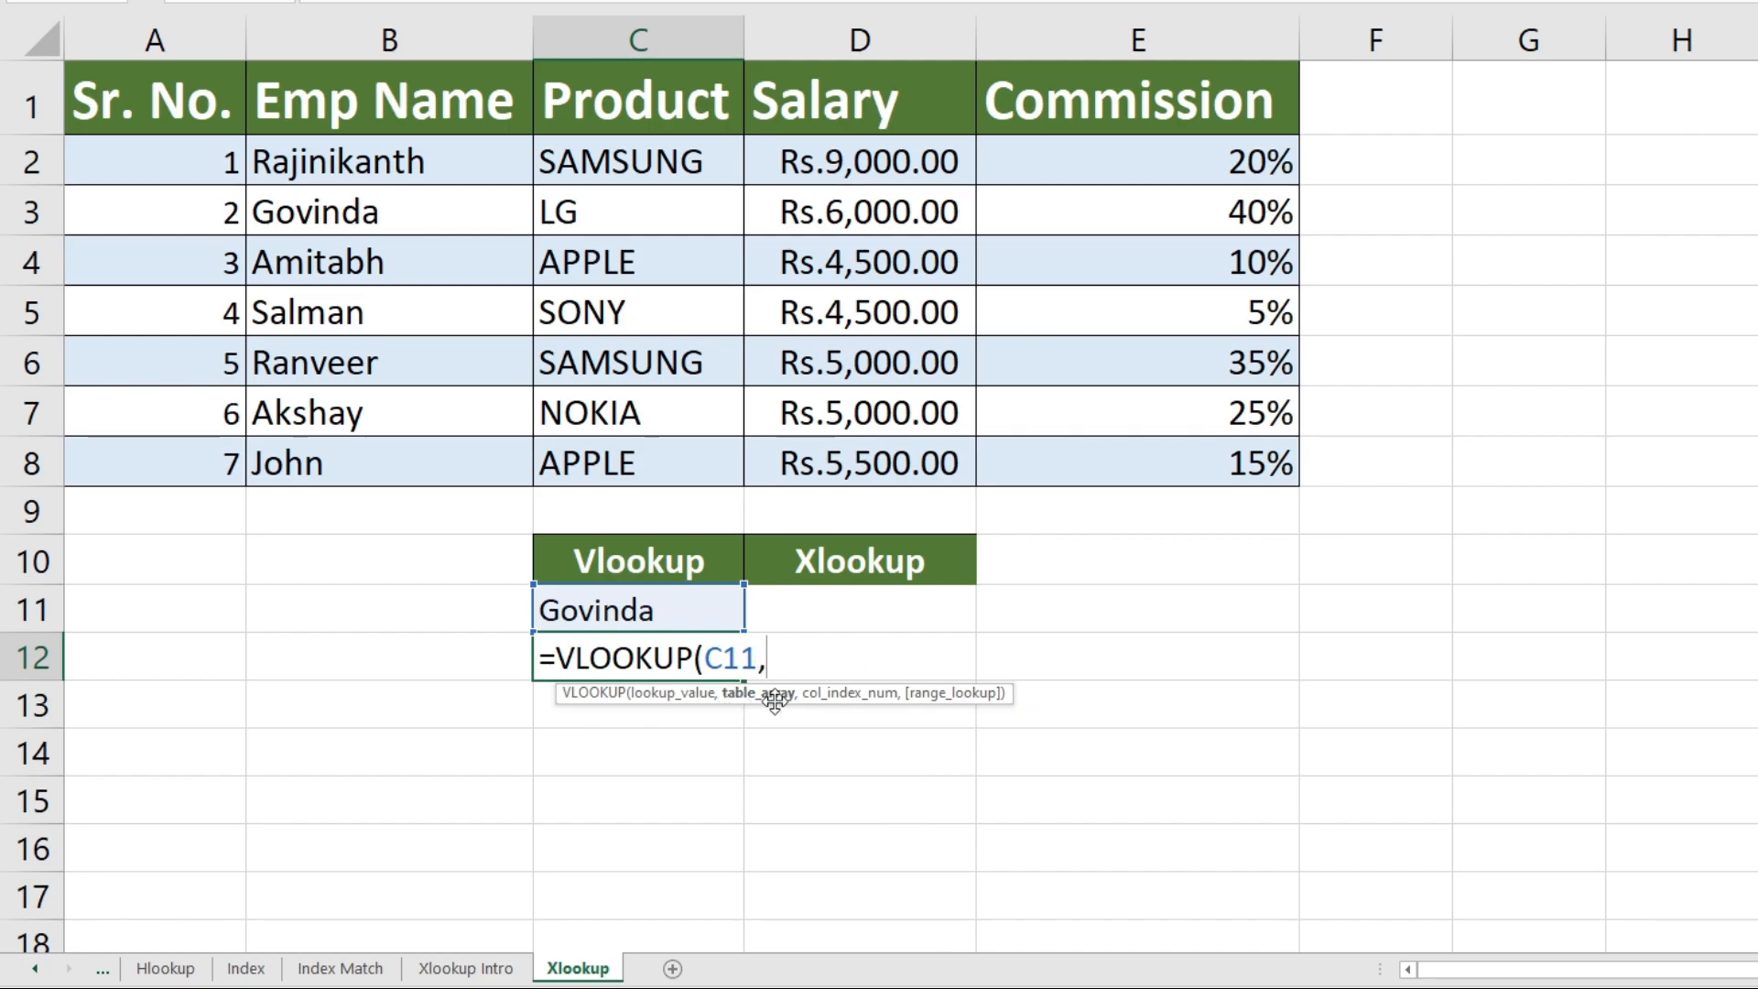
- Complete the VLOOKUP in C12 with table array B2:E8, column index 4 and 0 for an exact match
drag(372, 155, 379, 314)
drag(507, 448, 1094, 449)
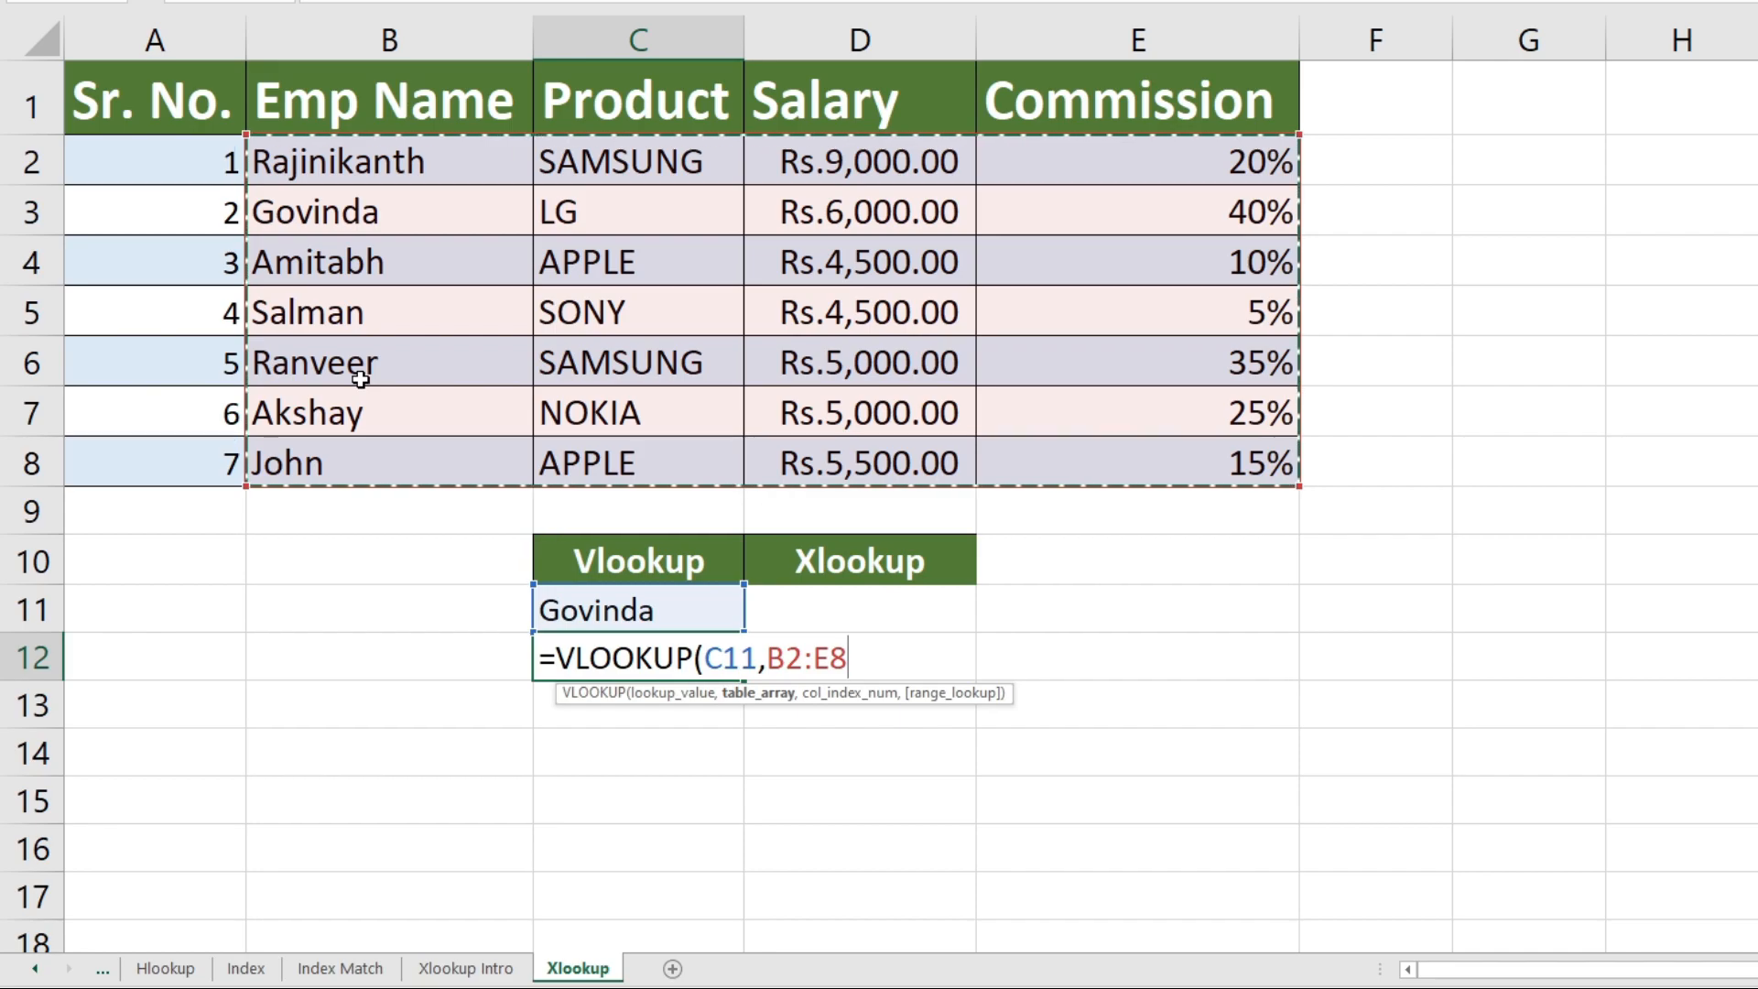
text(,)
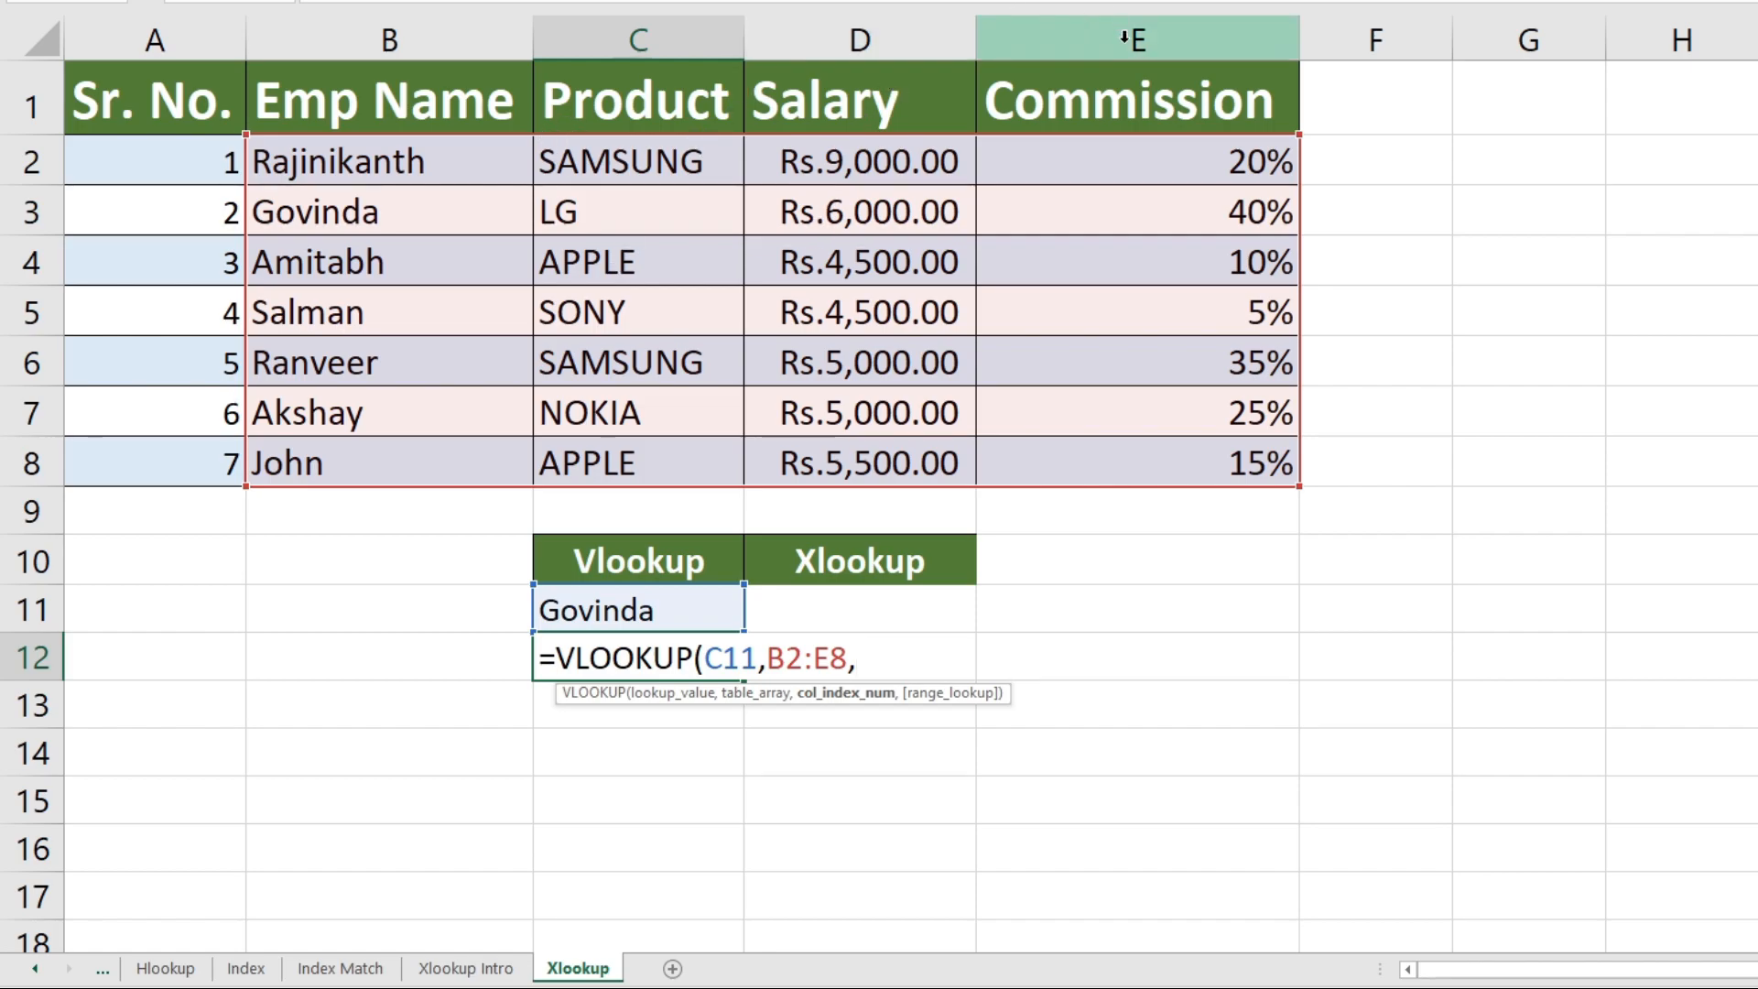
text(4,)
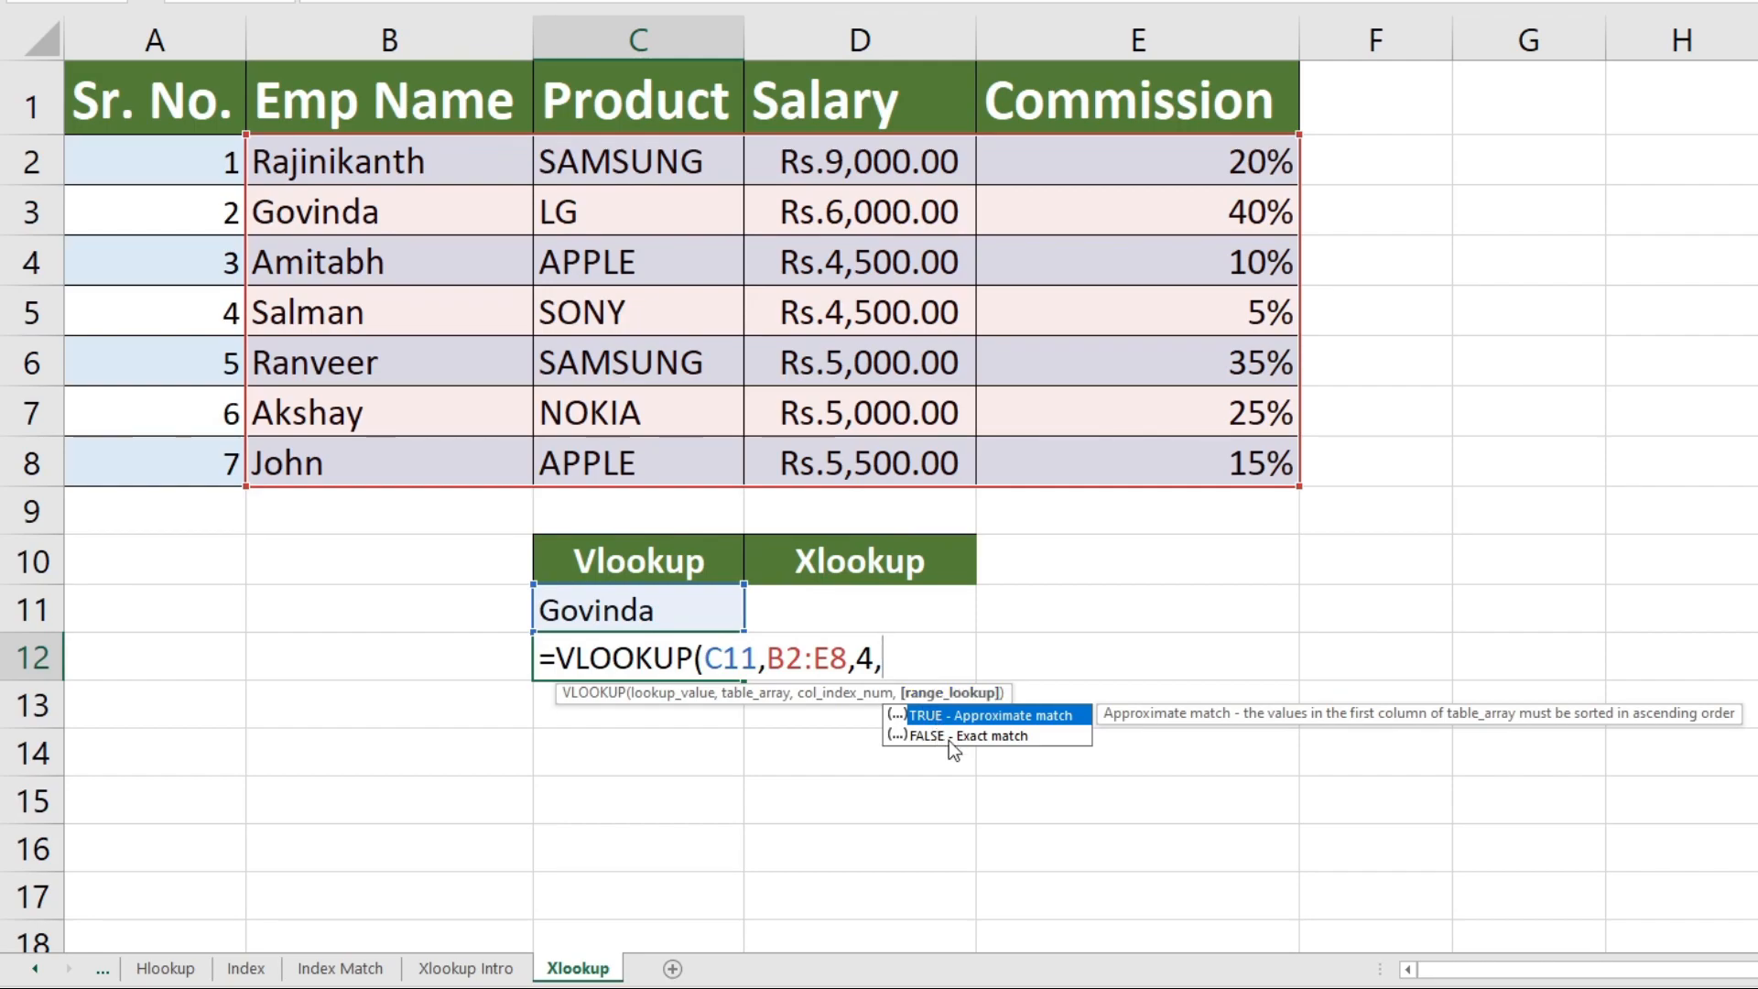
text(0)
text())
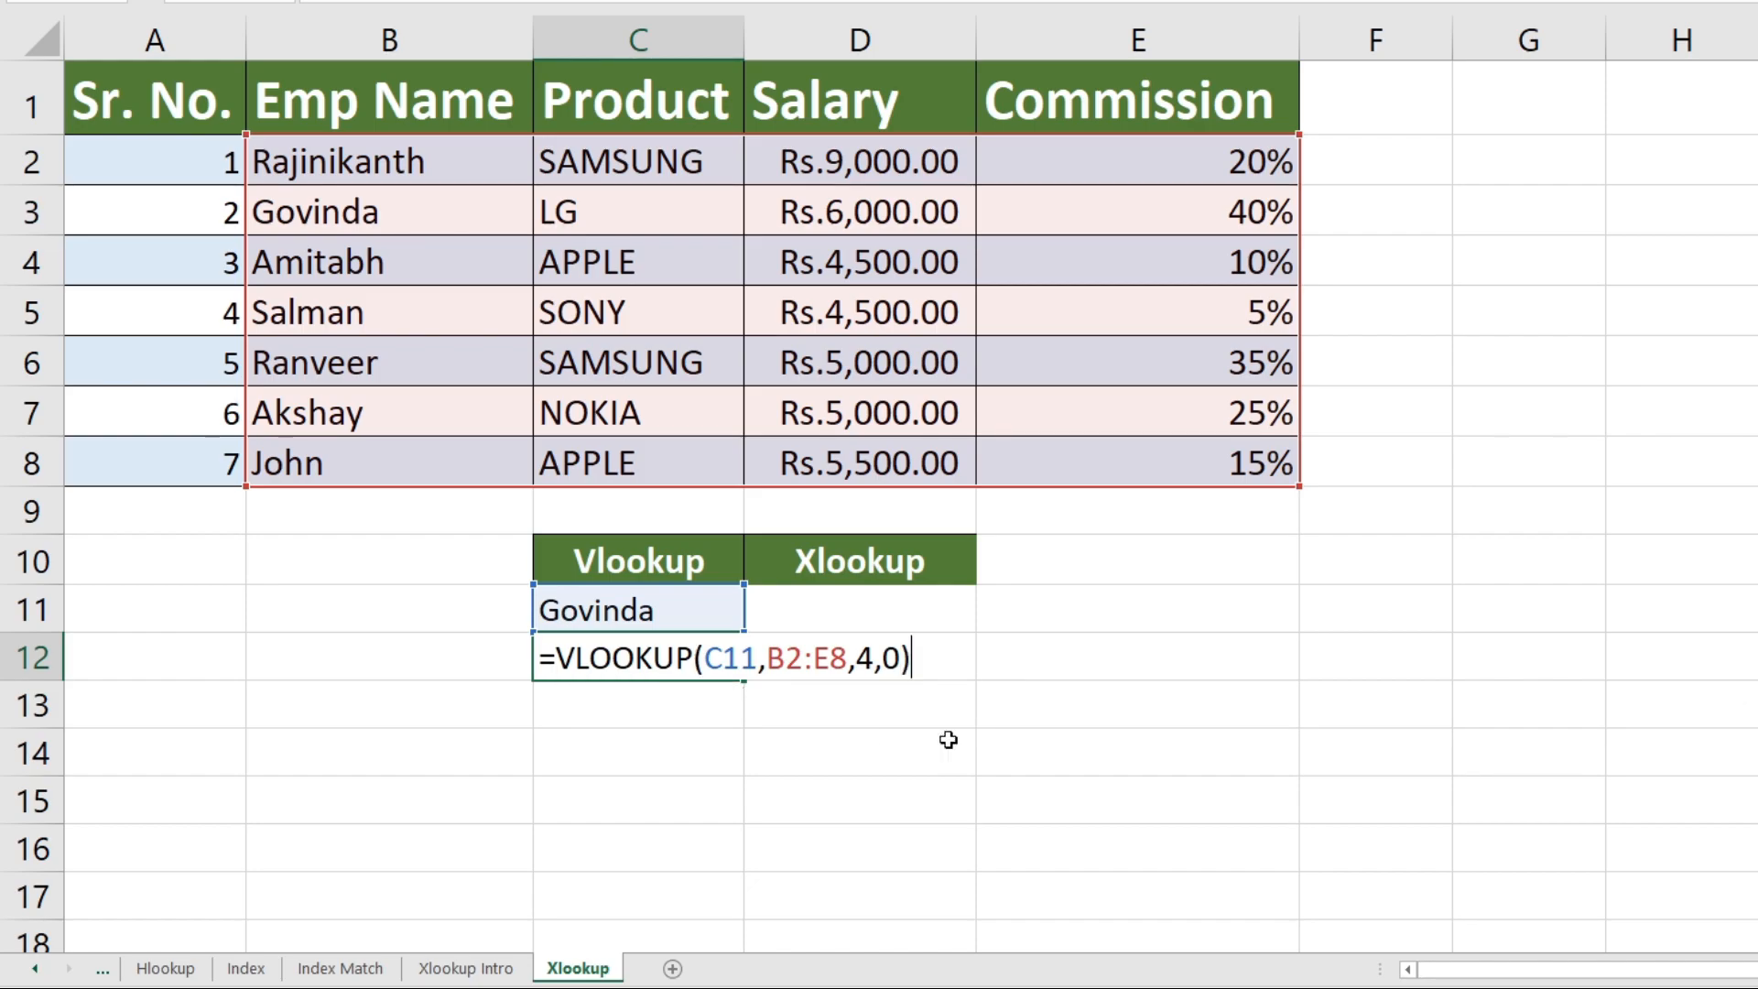
key(Return)
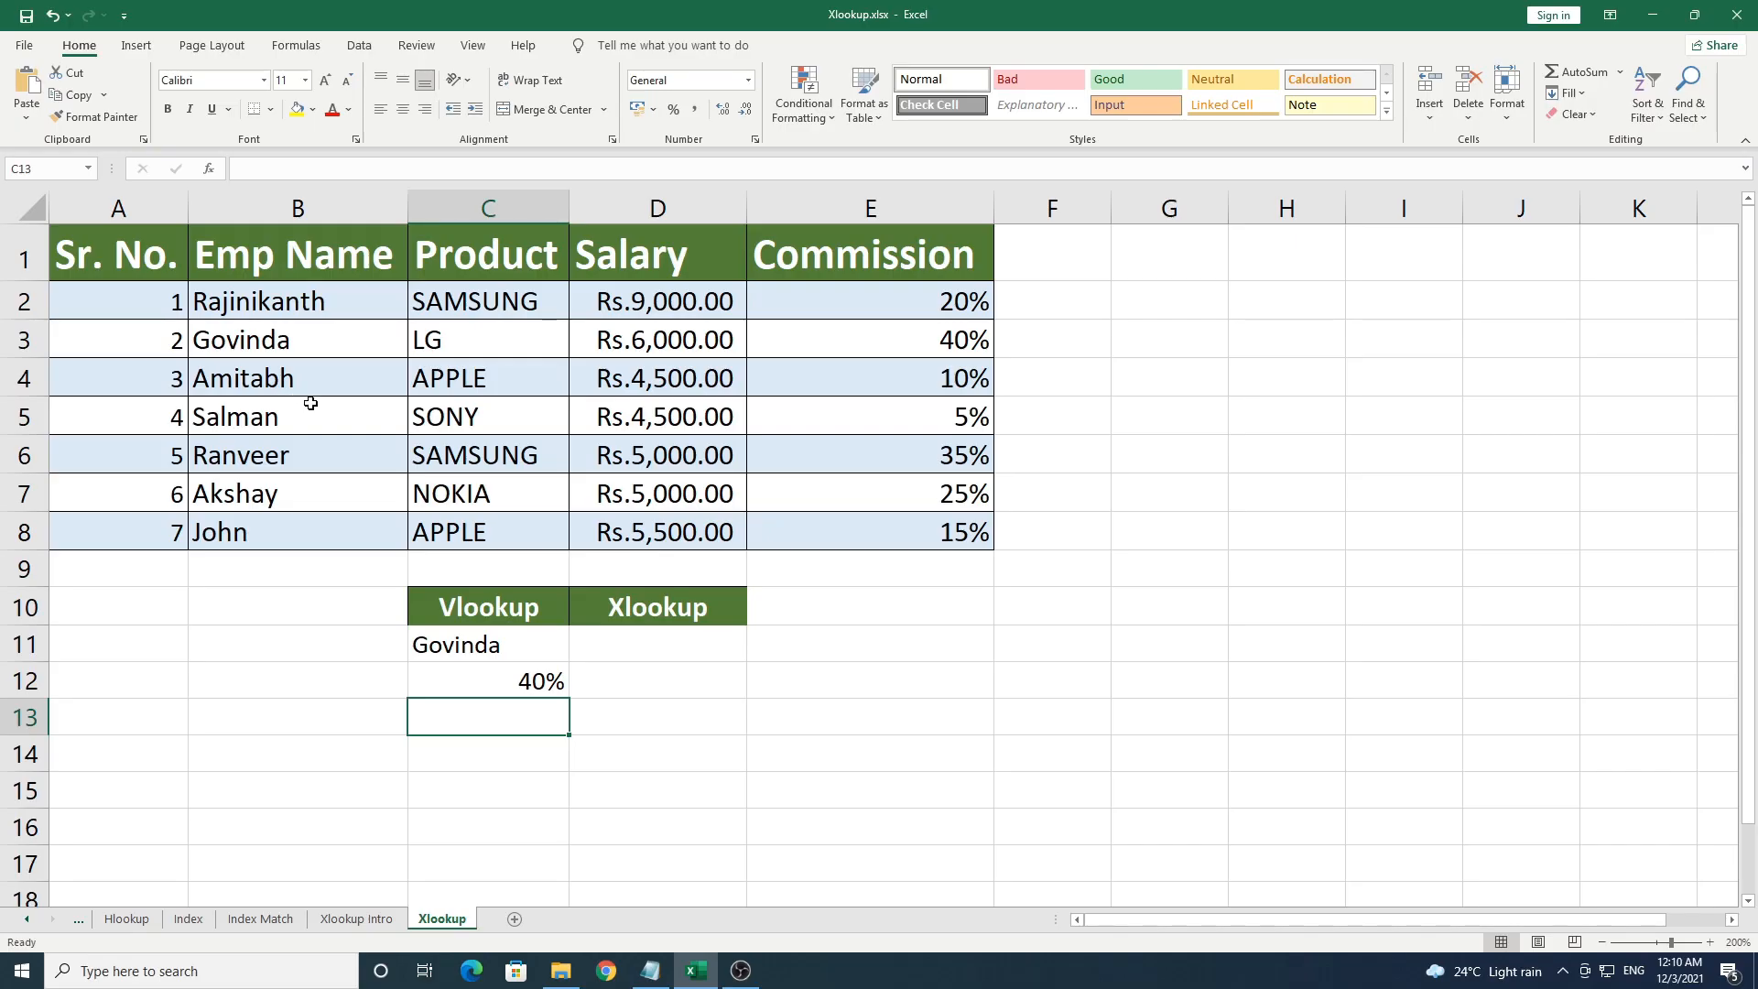
- Enter the same employee name as in C11 as the lookup value in D11, under the Xlookup heading
click(647, 646)
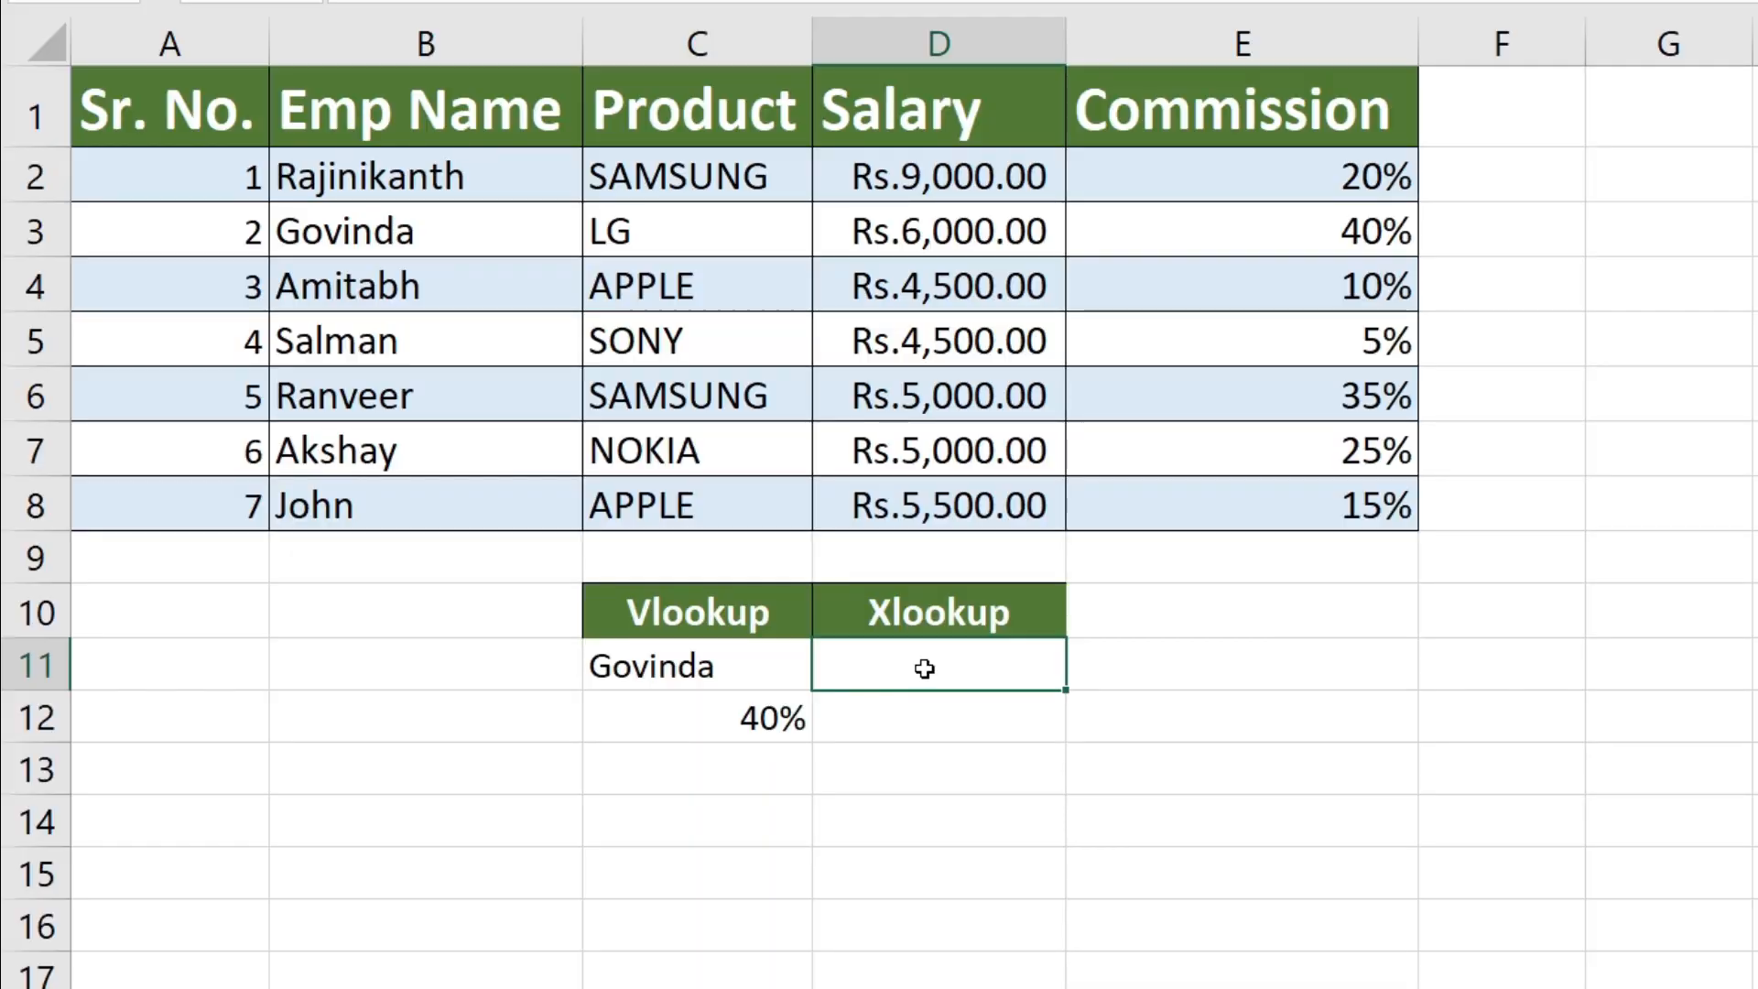
text(Govinda)
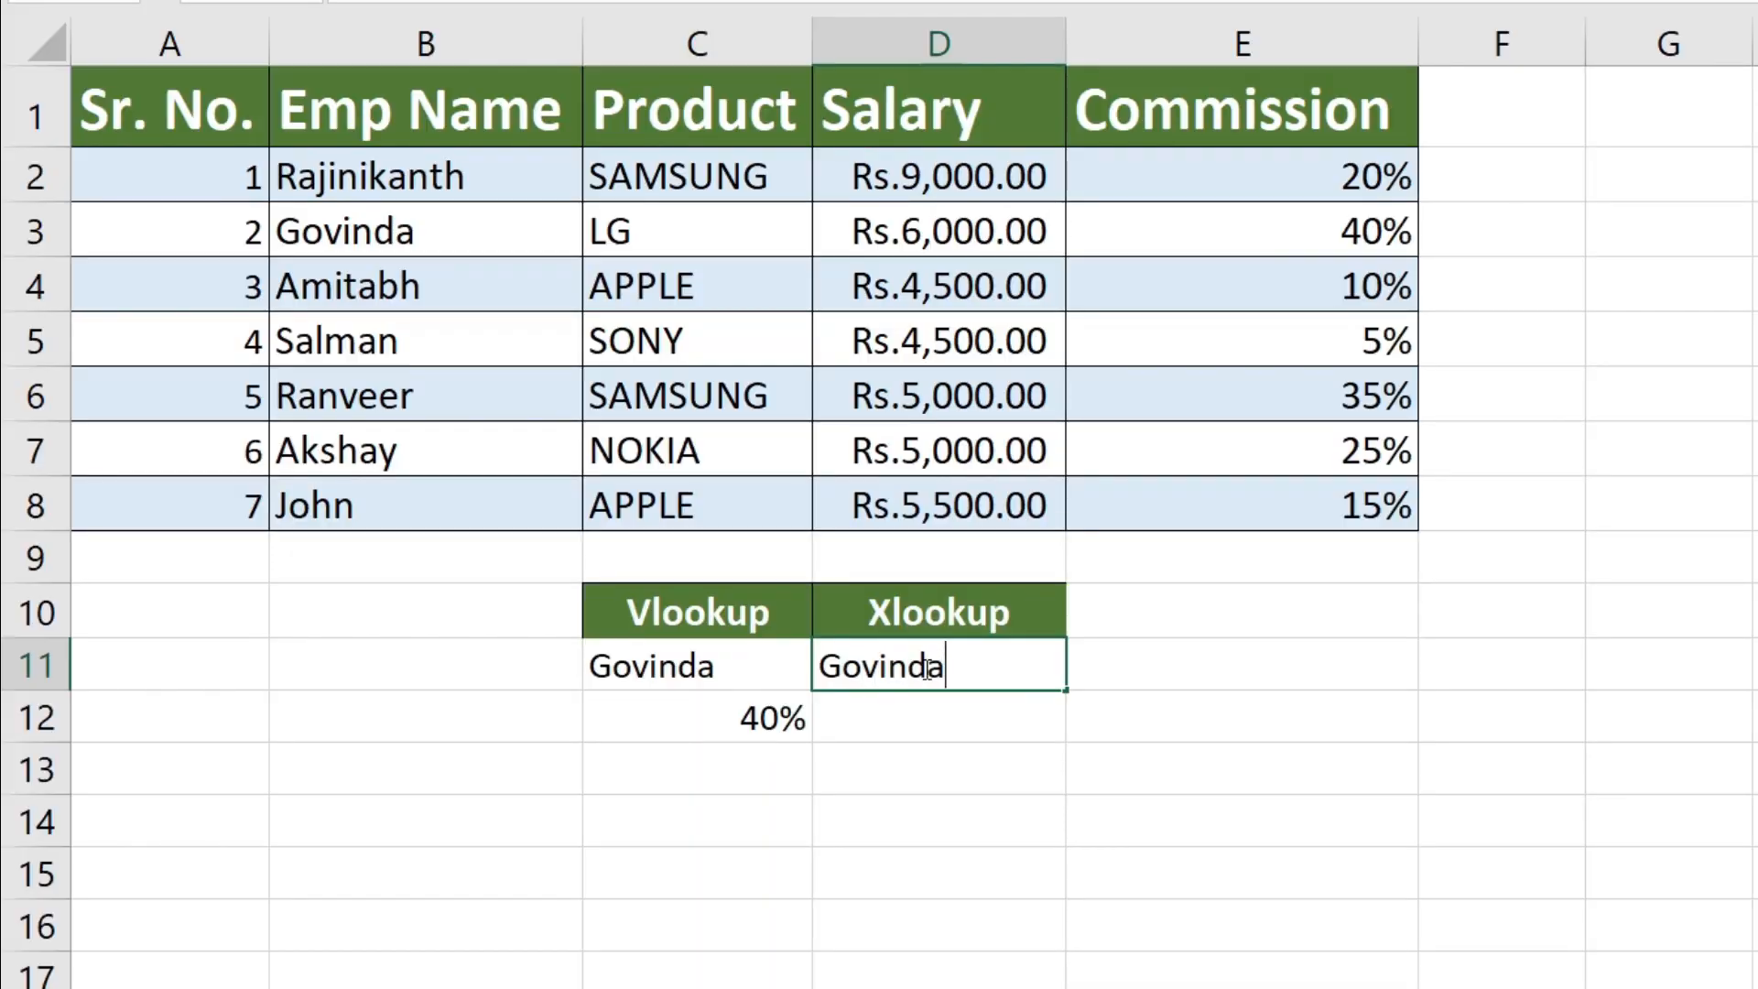
key(Return)
- Start an XLOOKUP formula in D12 with D11 as the lookup value and B1:B8 as the lookup array
text(=)
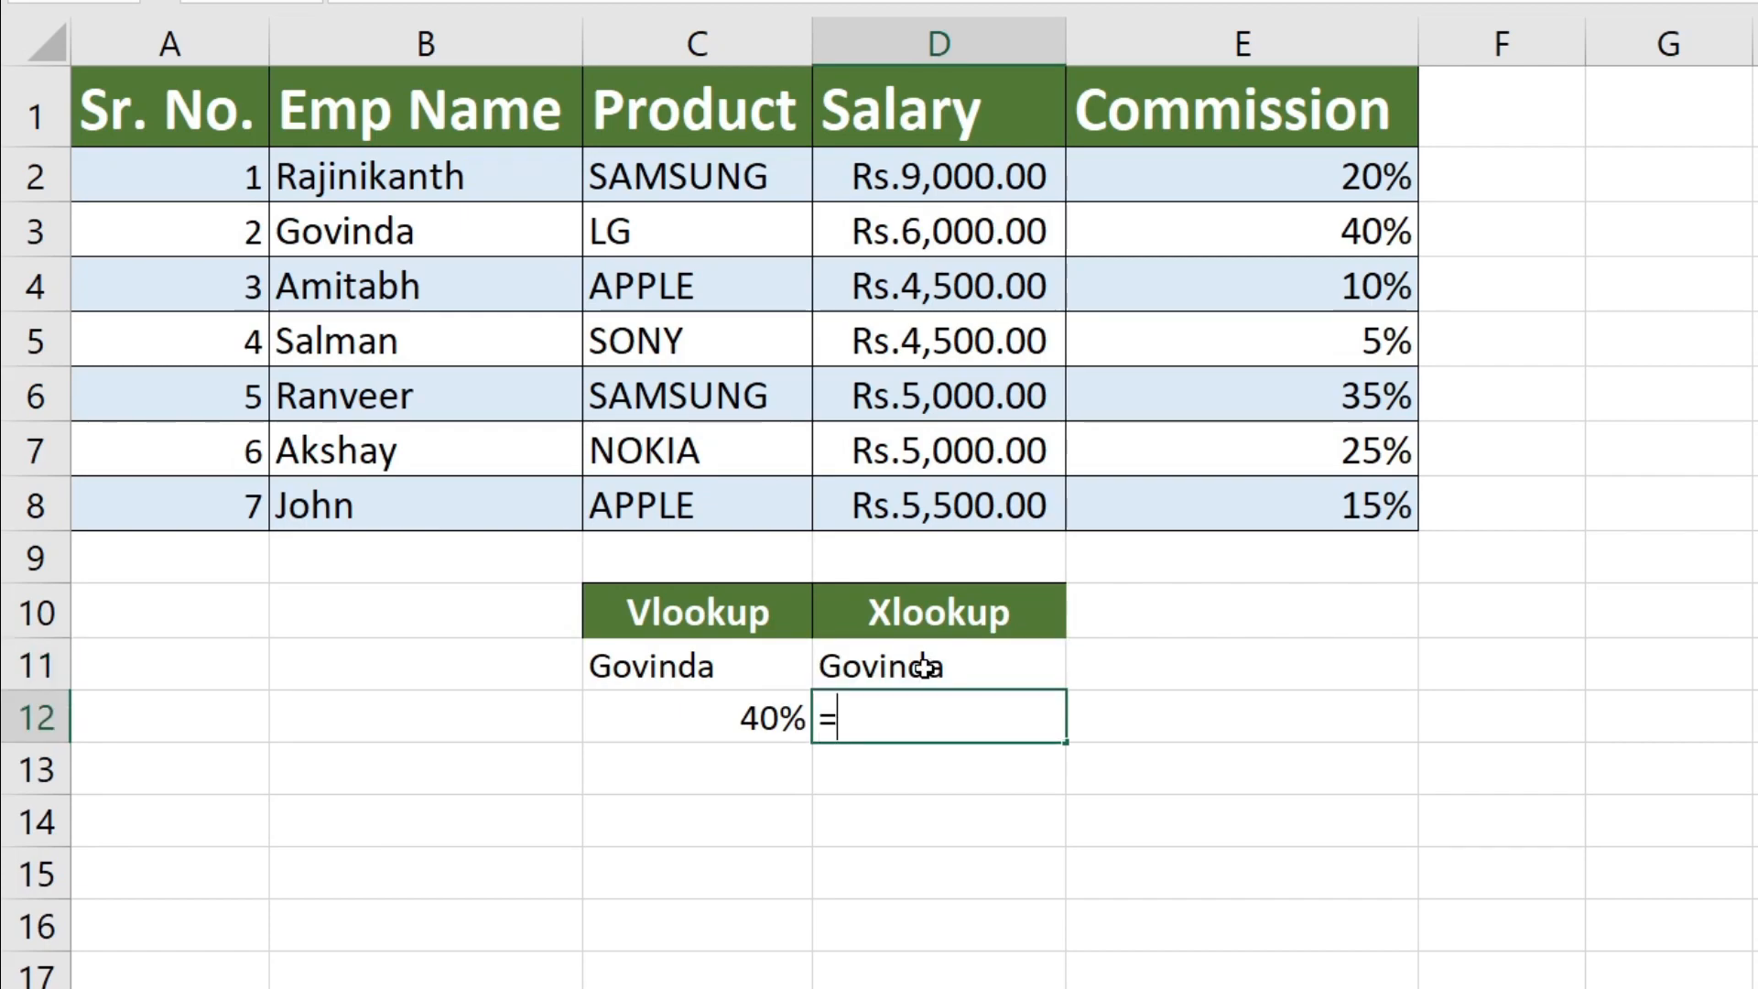
text(xl)
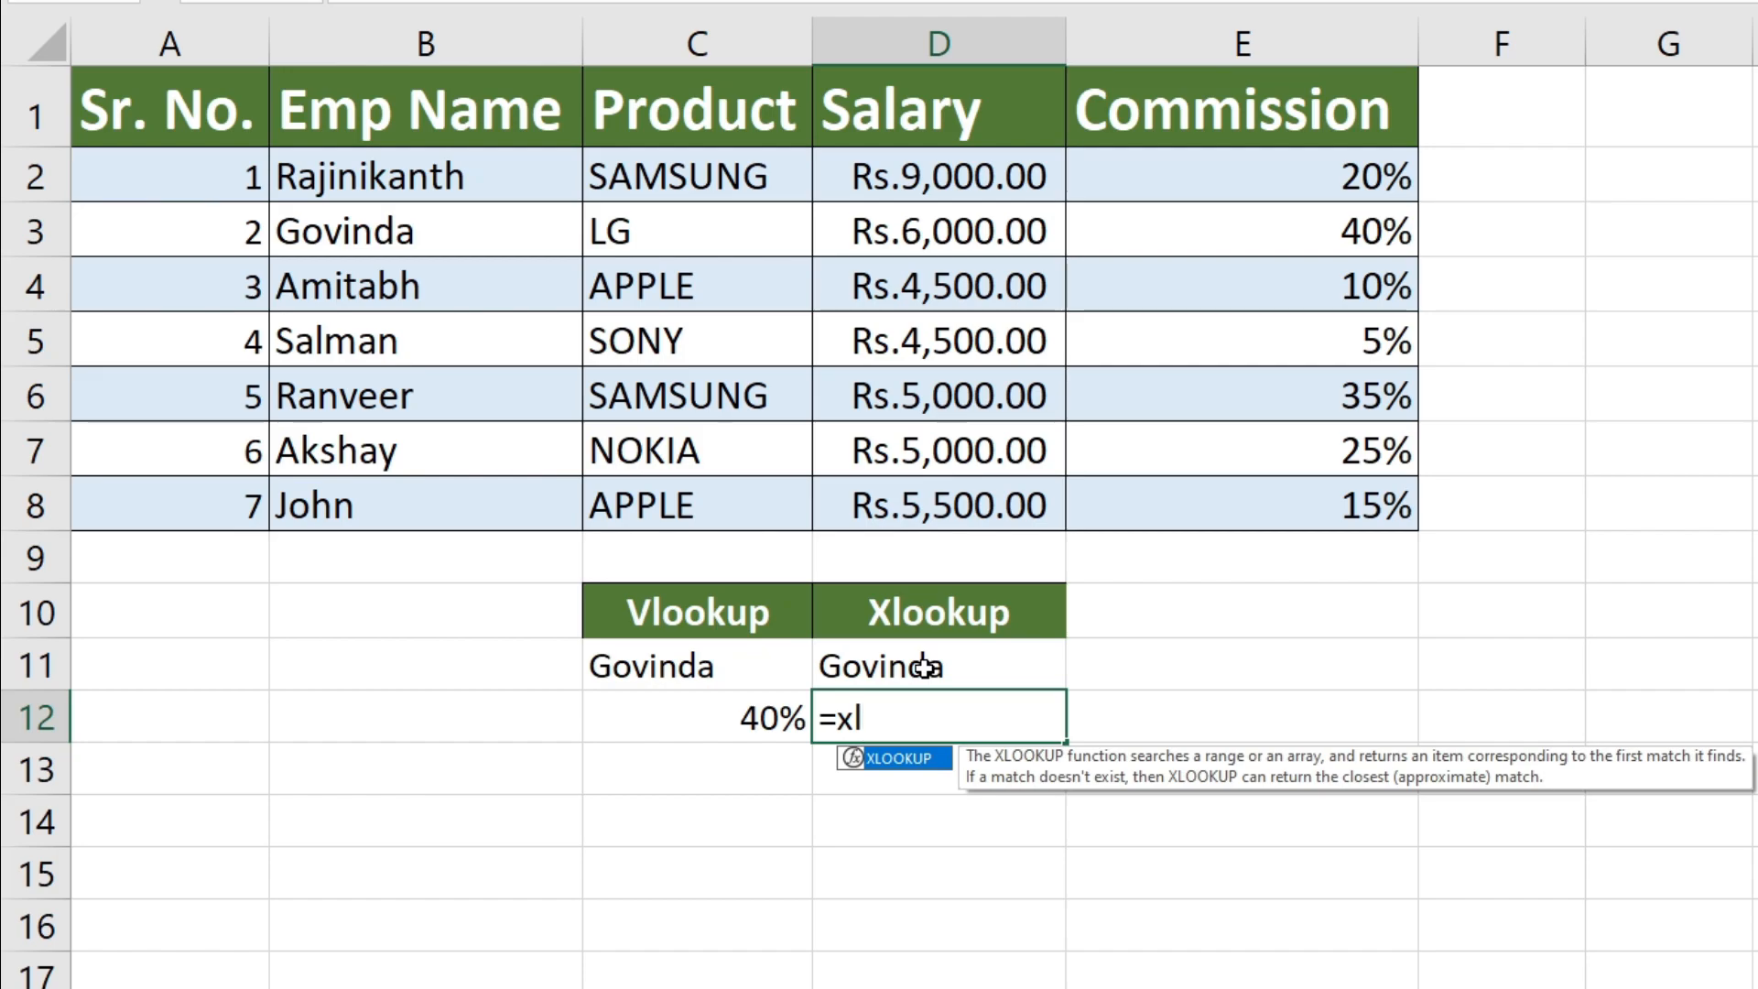
key(Tab)
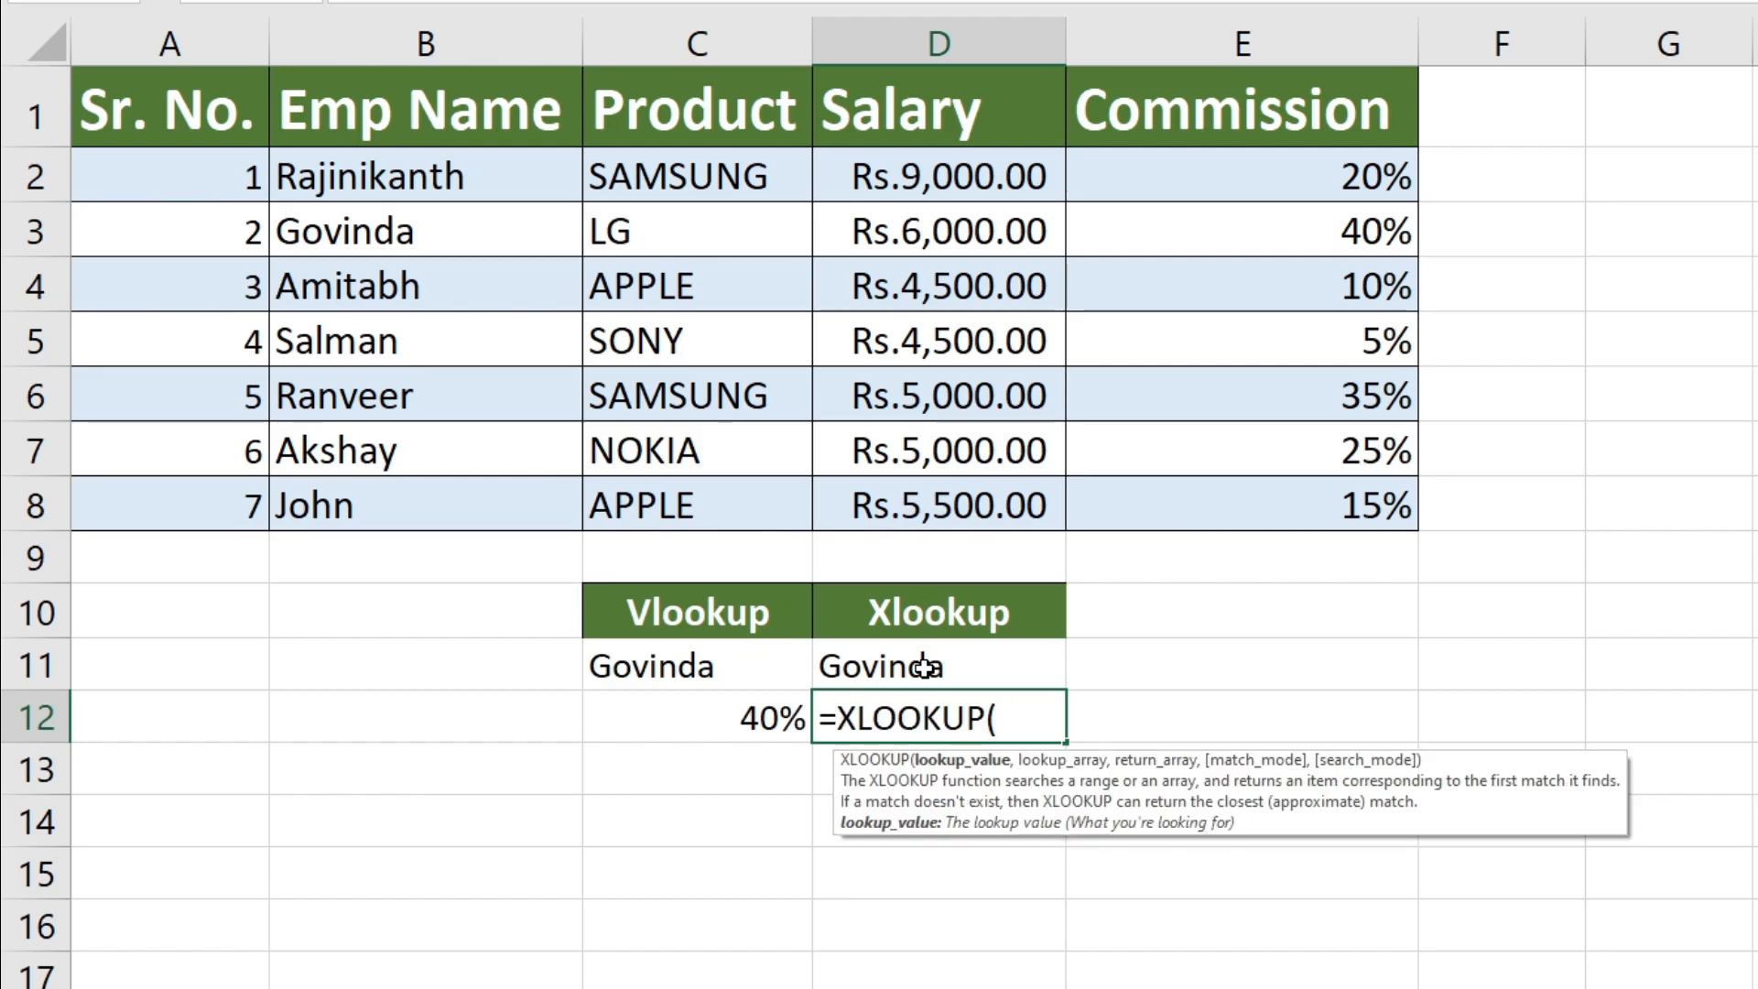
click(883, 671)
text(,)
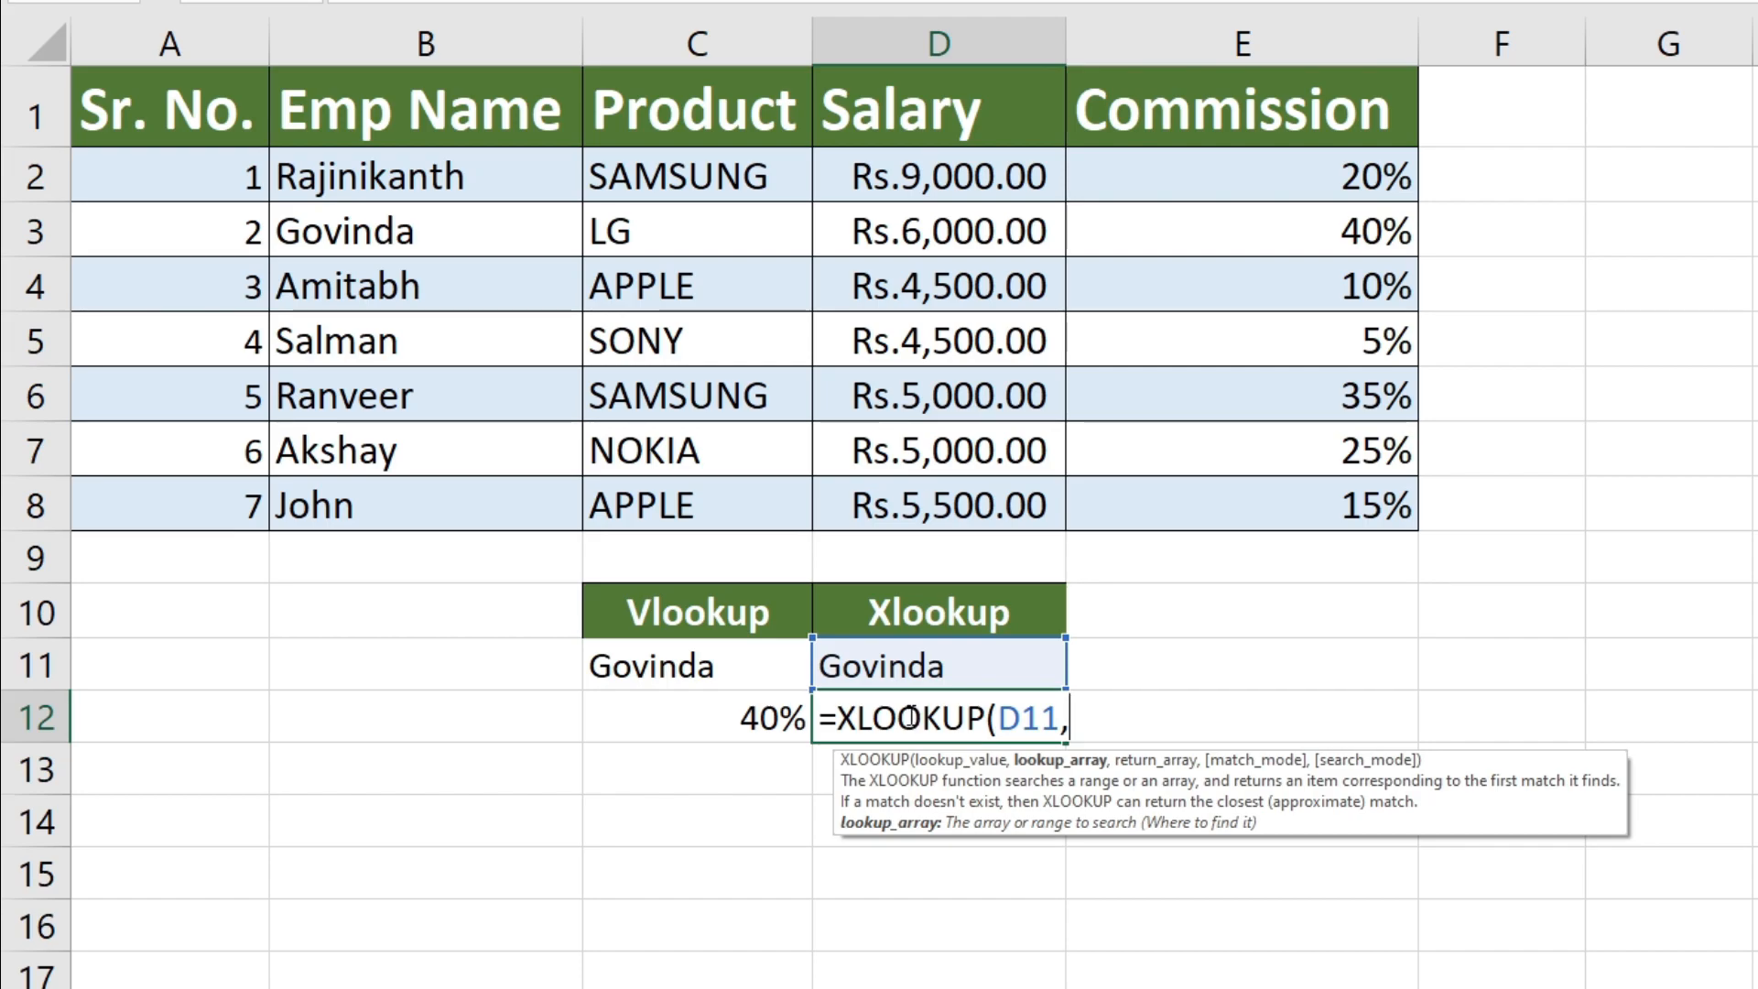
drag(421, 111, 387, 501)
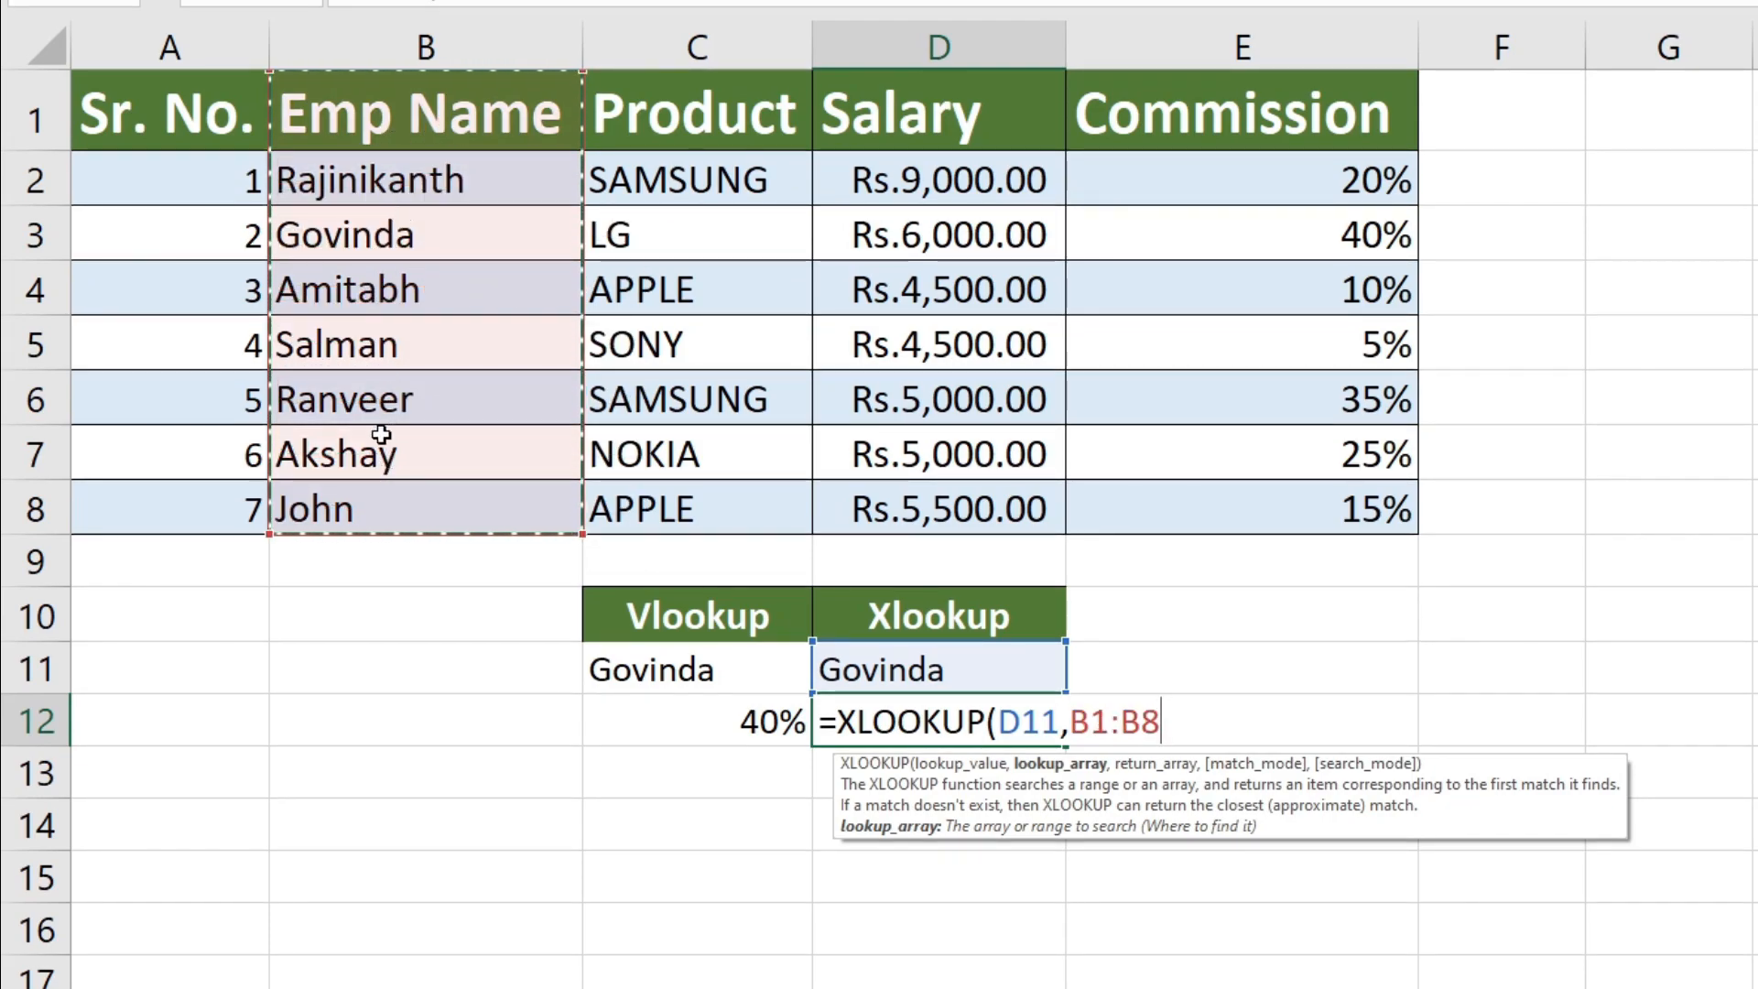
key(ctrl+space)
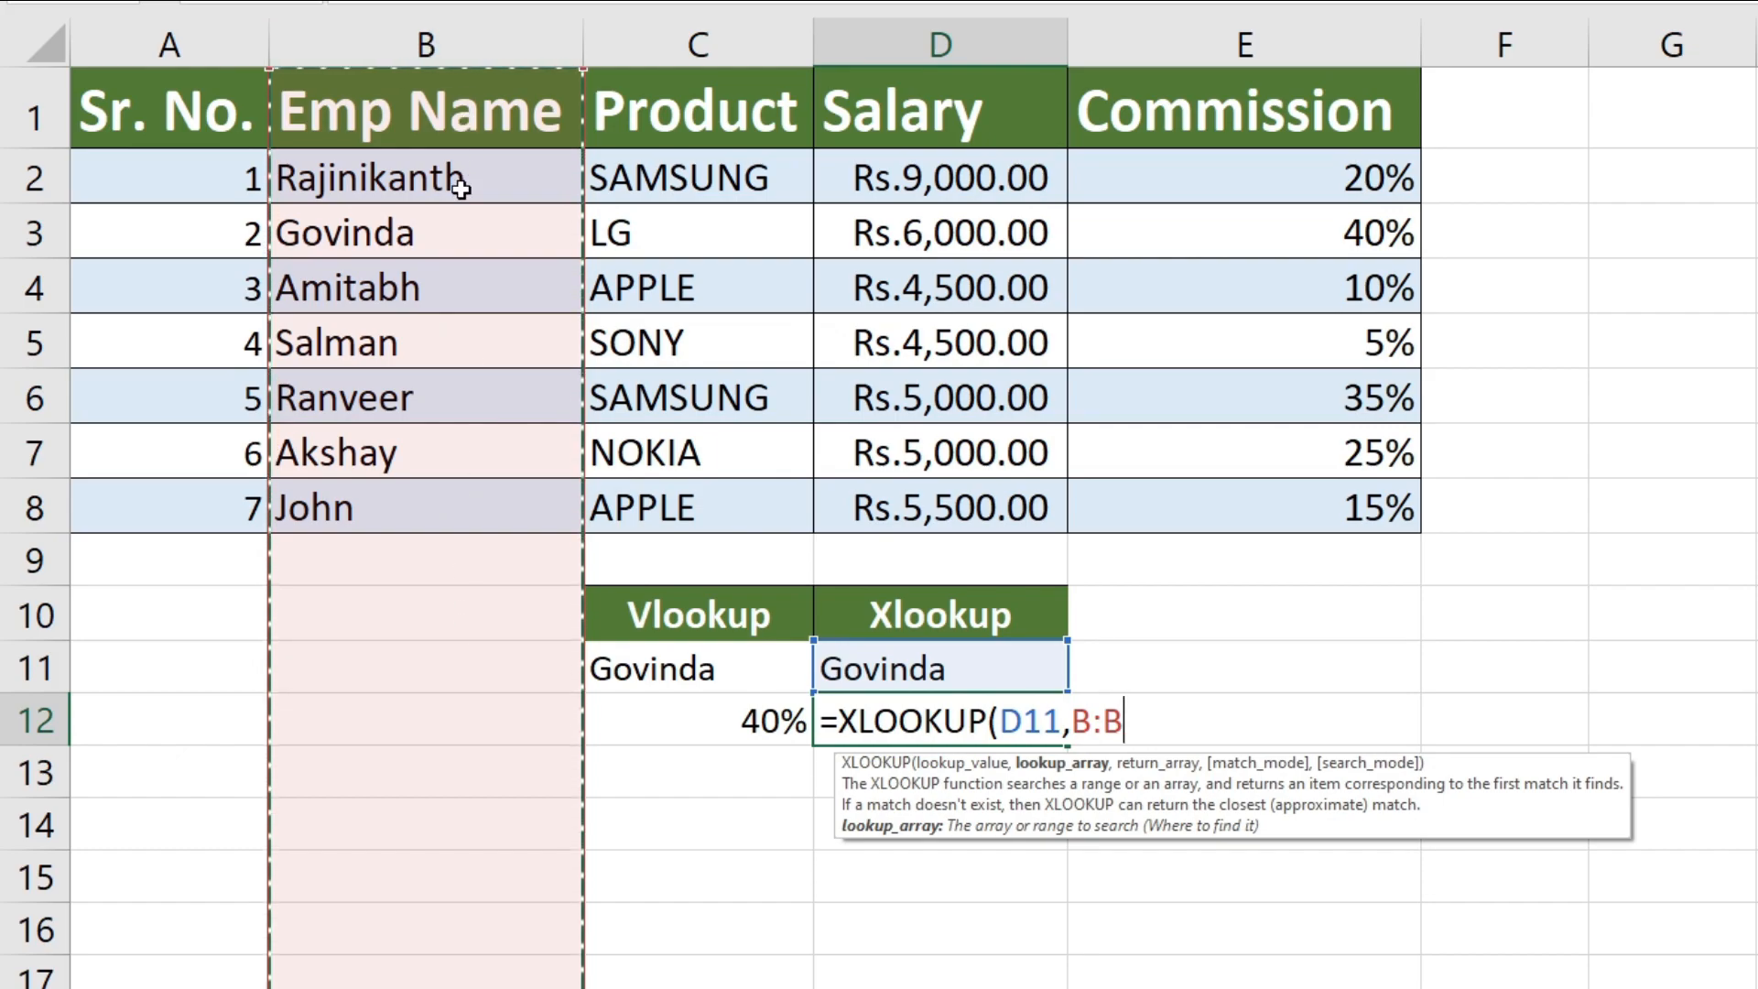
drag(428, 93, 401, 505)
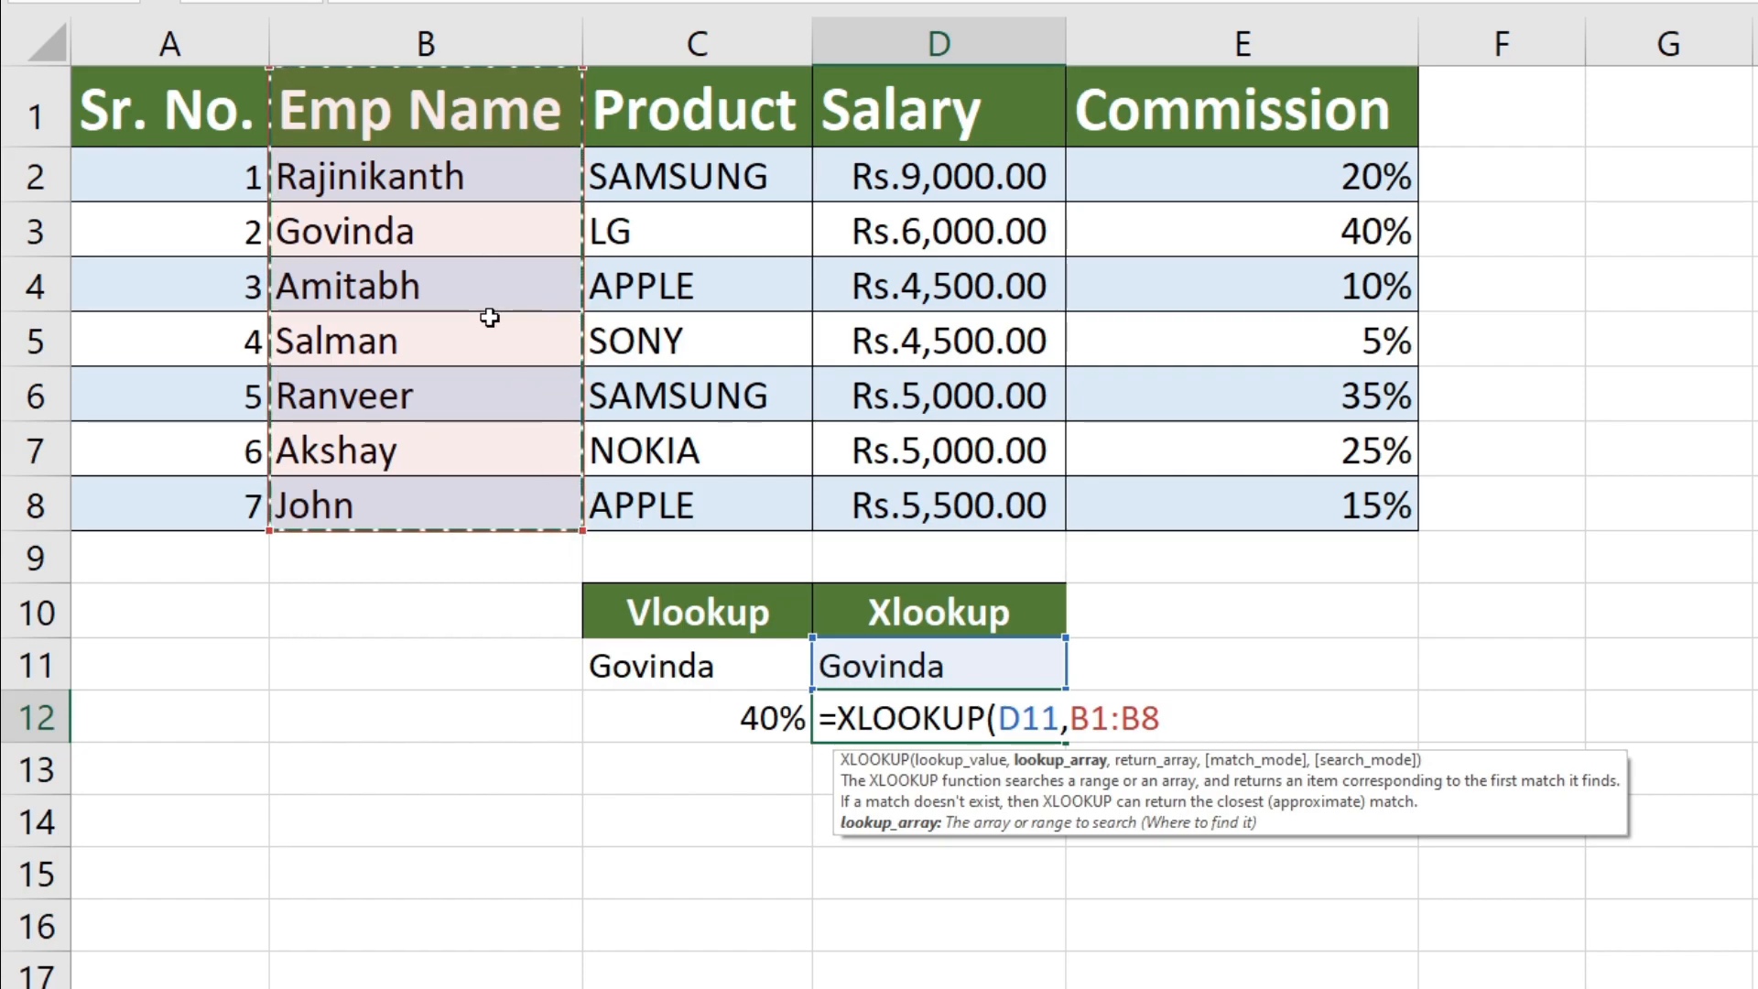
text(,)
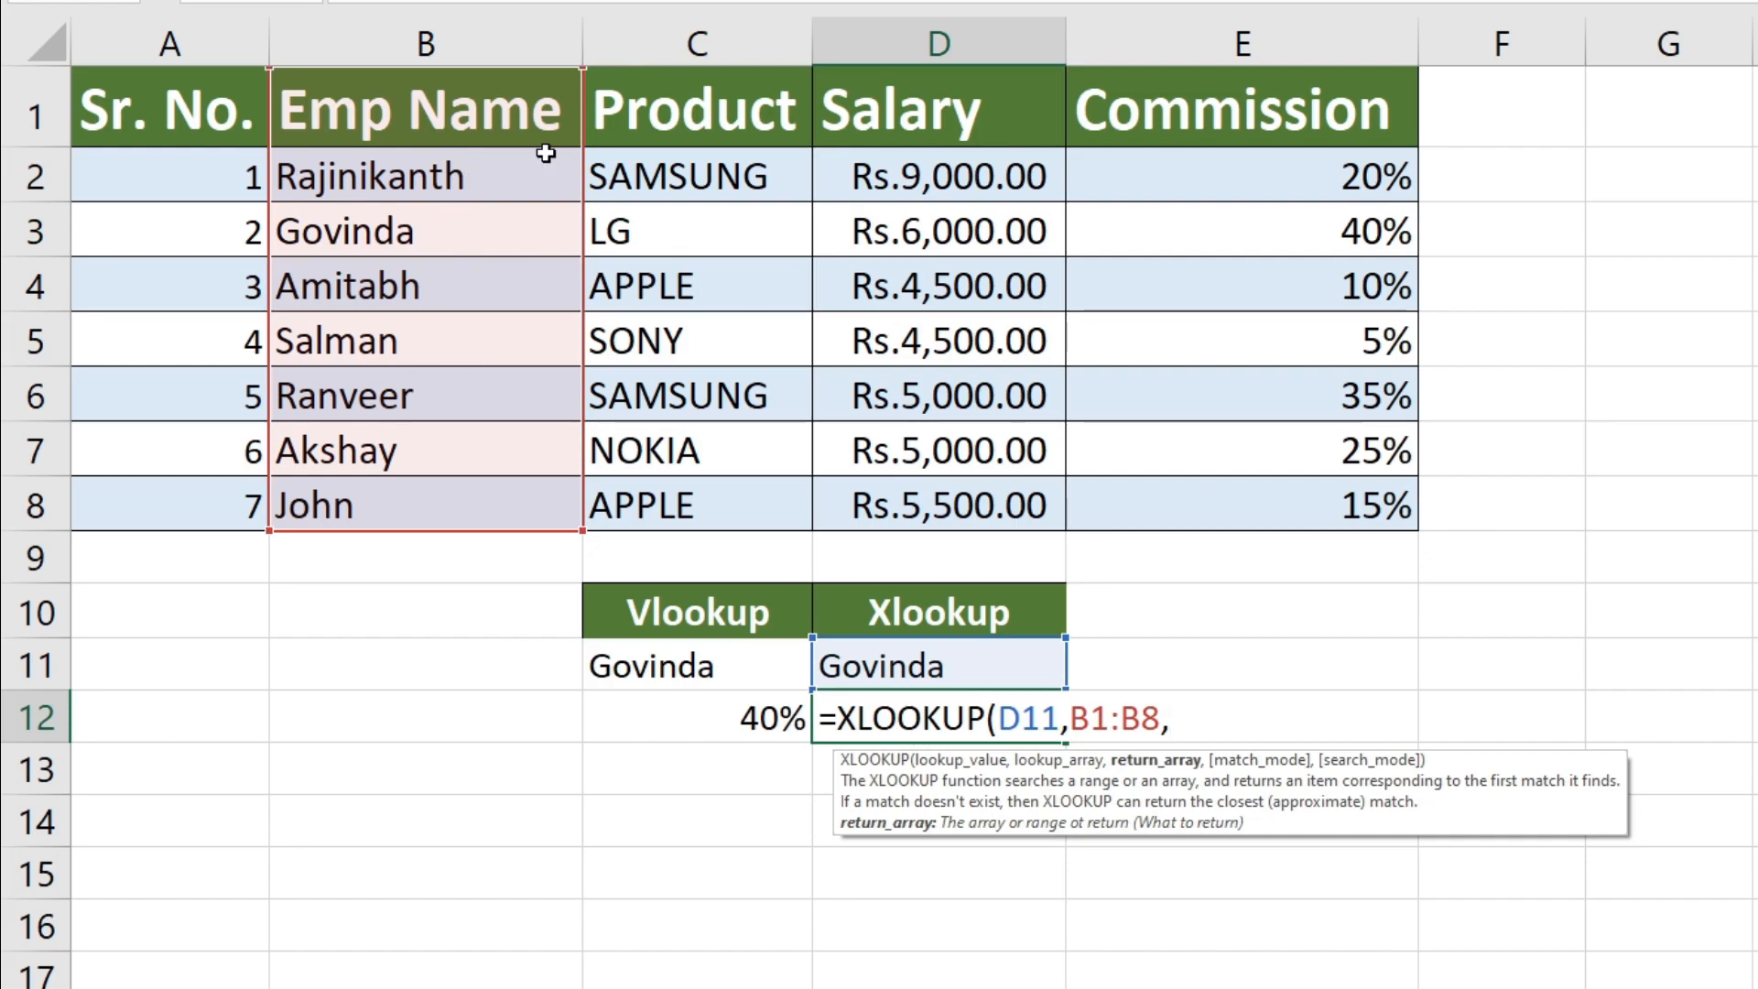
- Complete the XLOOKUP in D12 with return array E1:E8 and format the cell as a percentage
drag(1220, 111, 1226, 492)
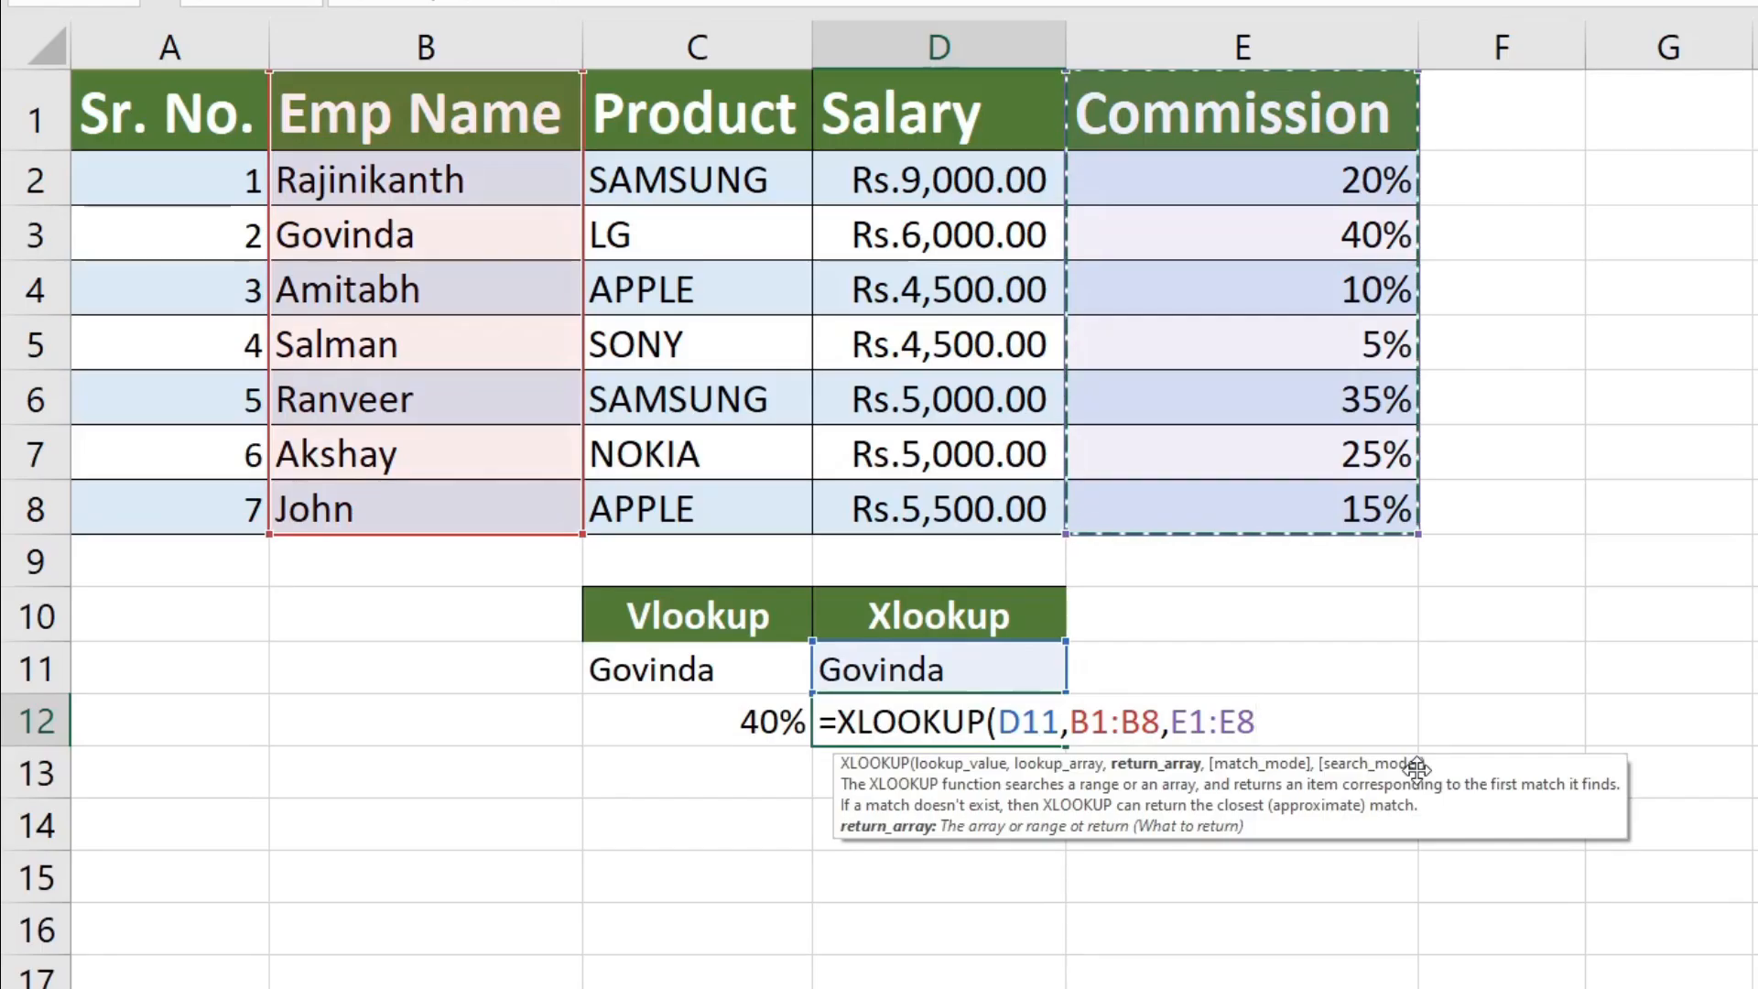
text())
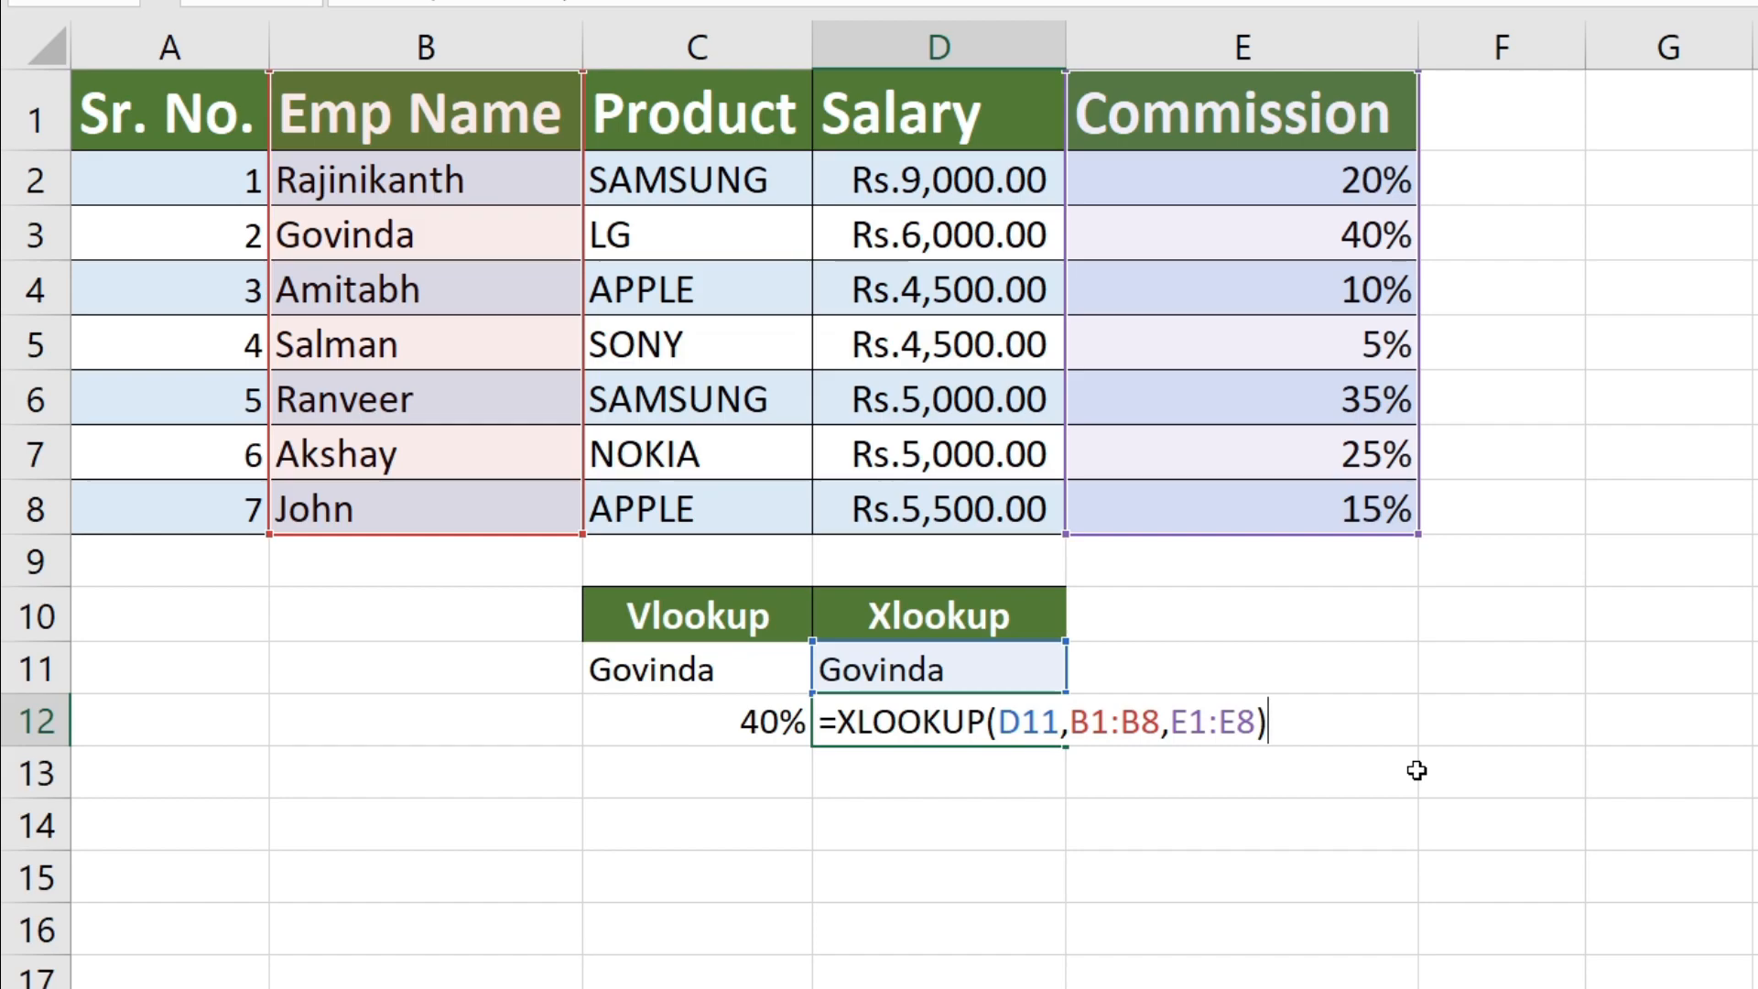
key(Return)
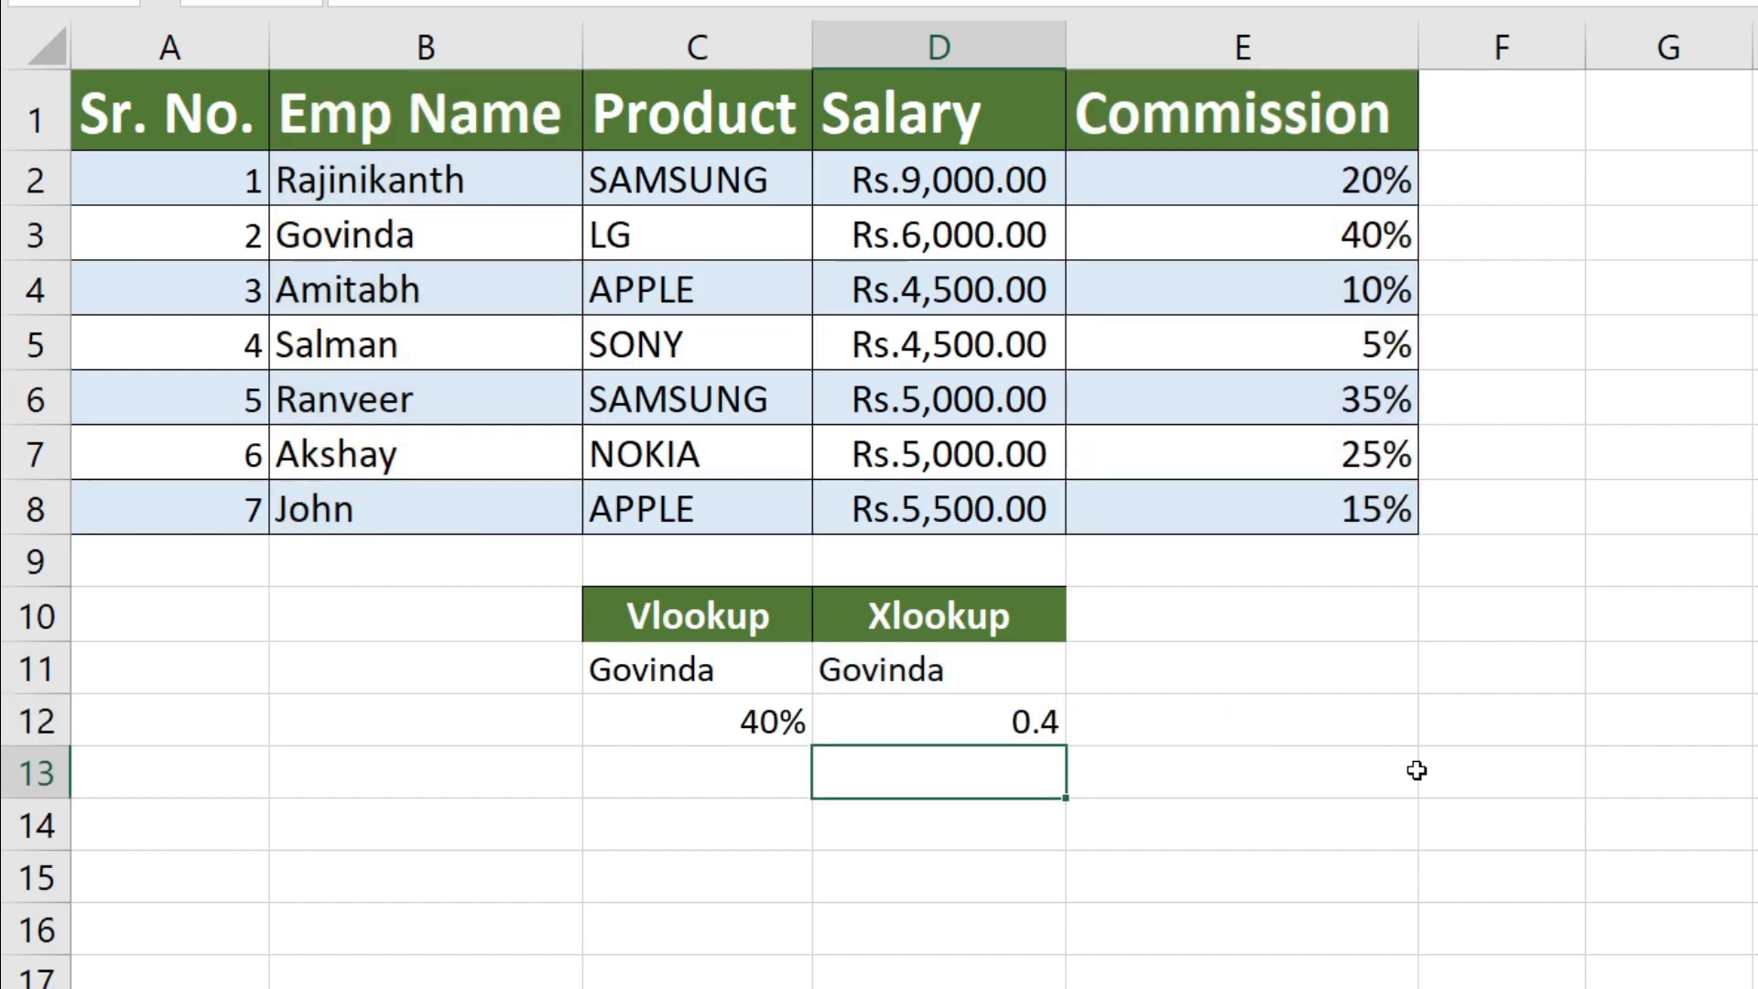
key(Up)
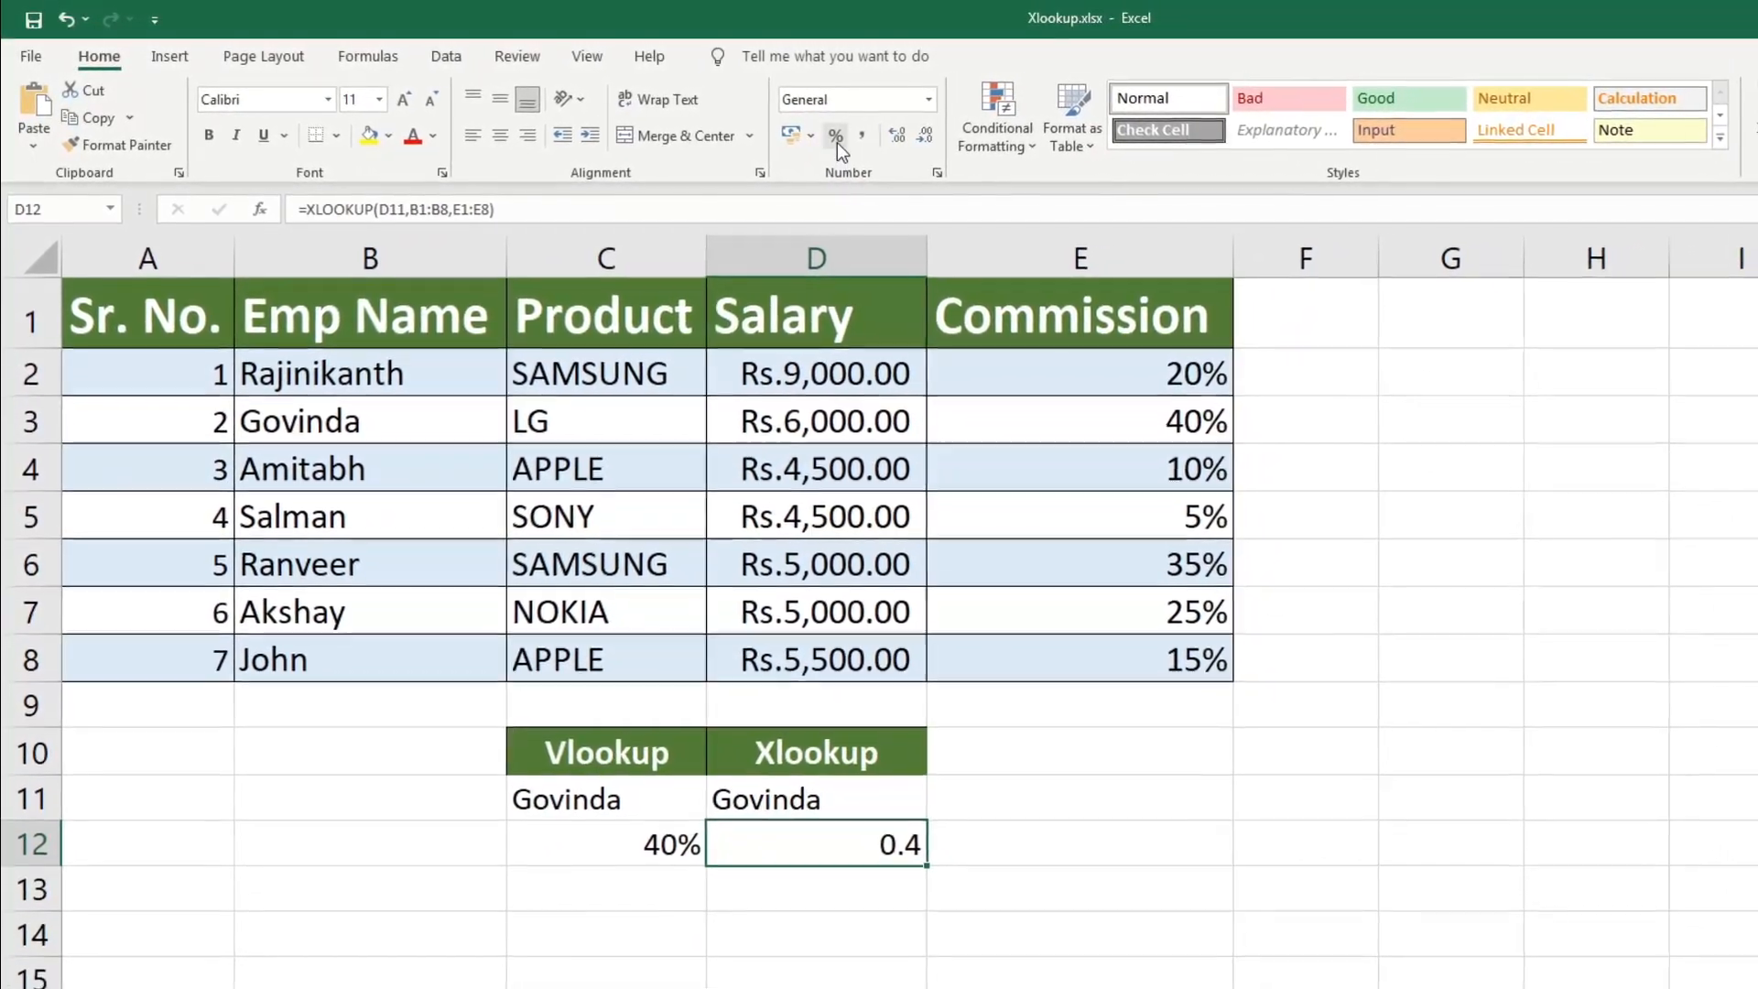
click(836, 138)
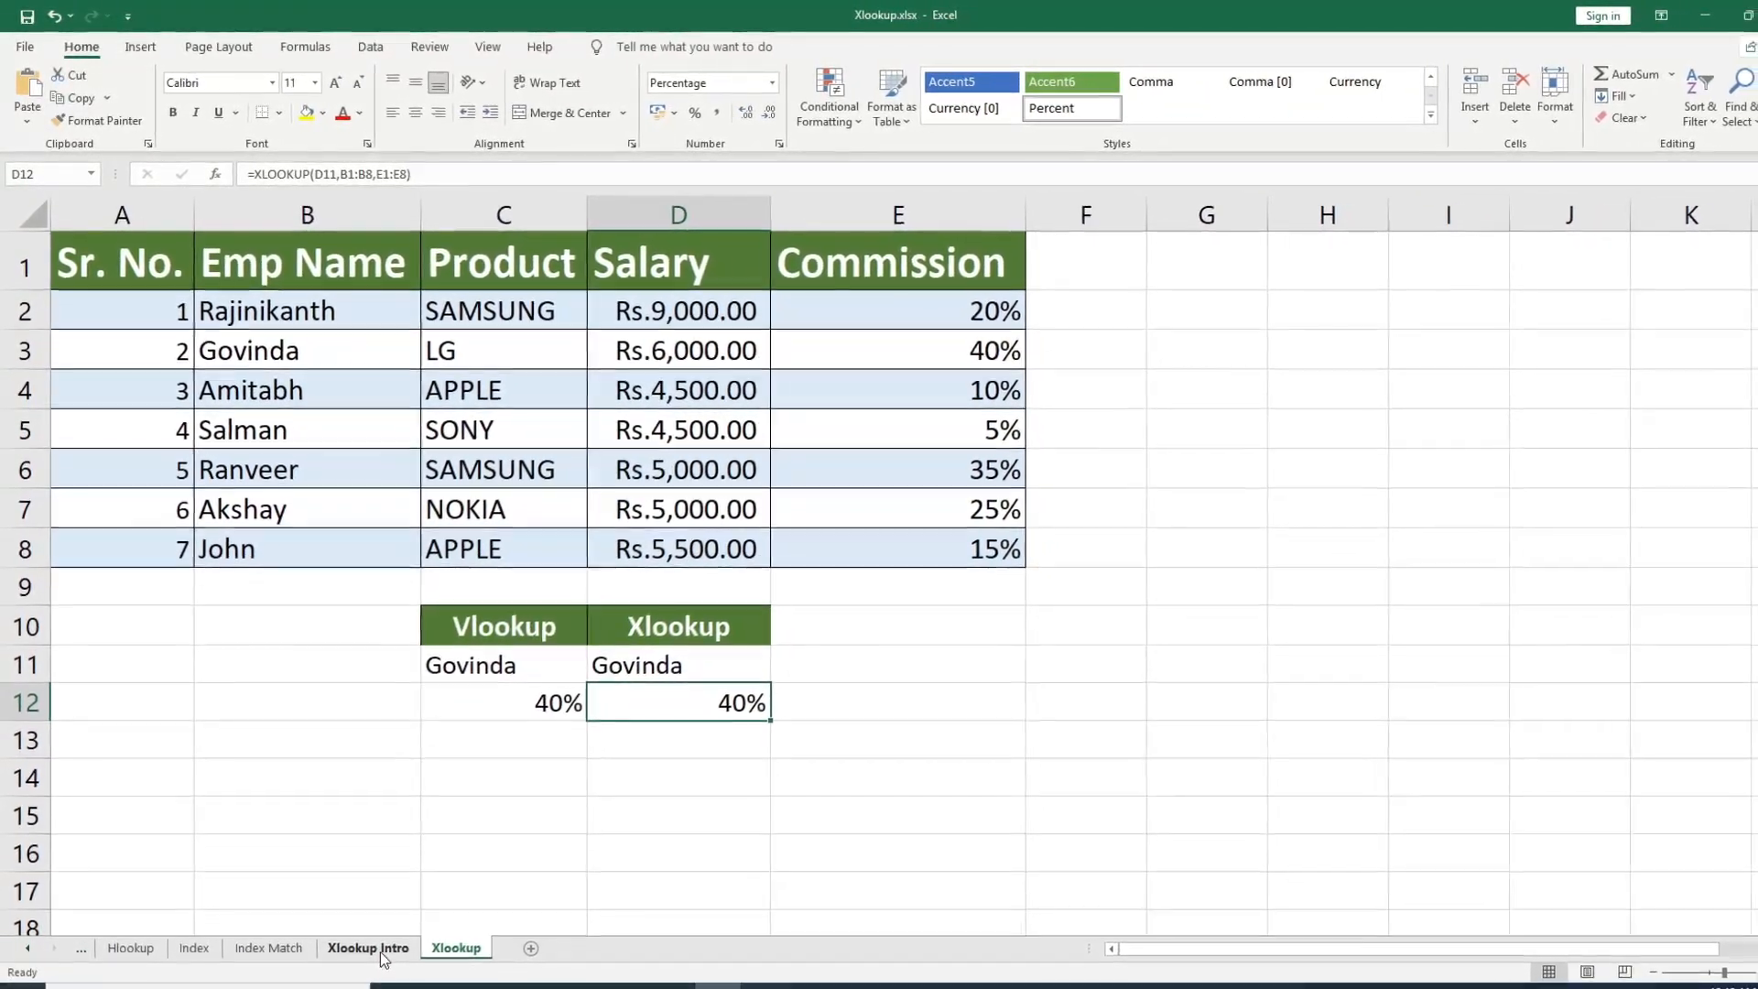
- Review the XLOOKUP tips on the Xlookup Intro sheet and compare both lookup directions between Emp Name and Commission on the Xlookup sheet
click(380, 950)
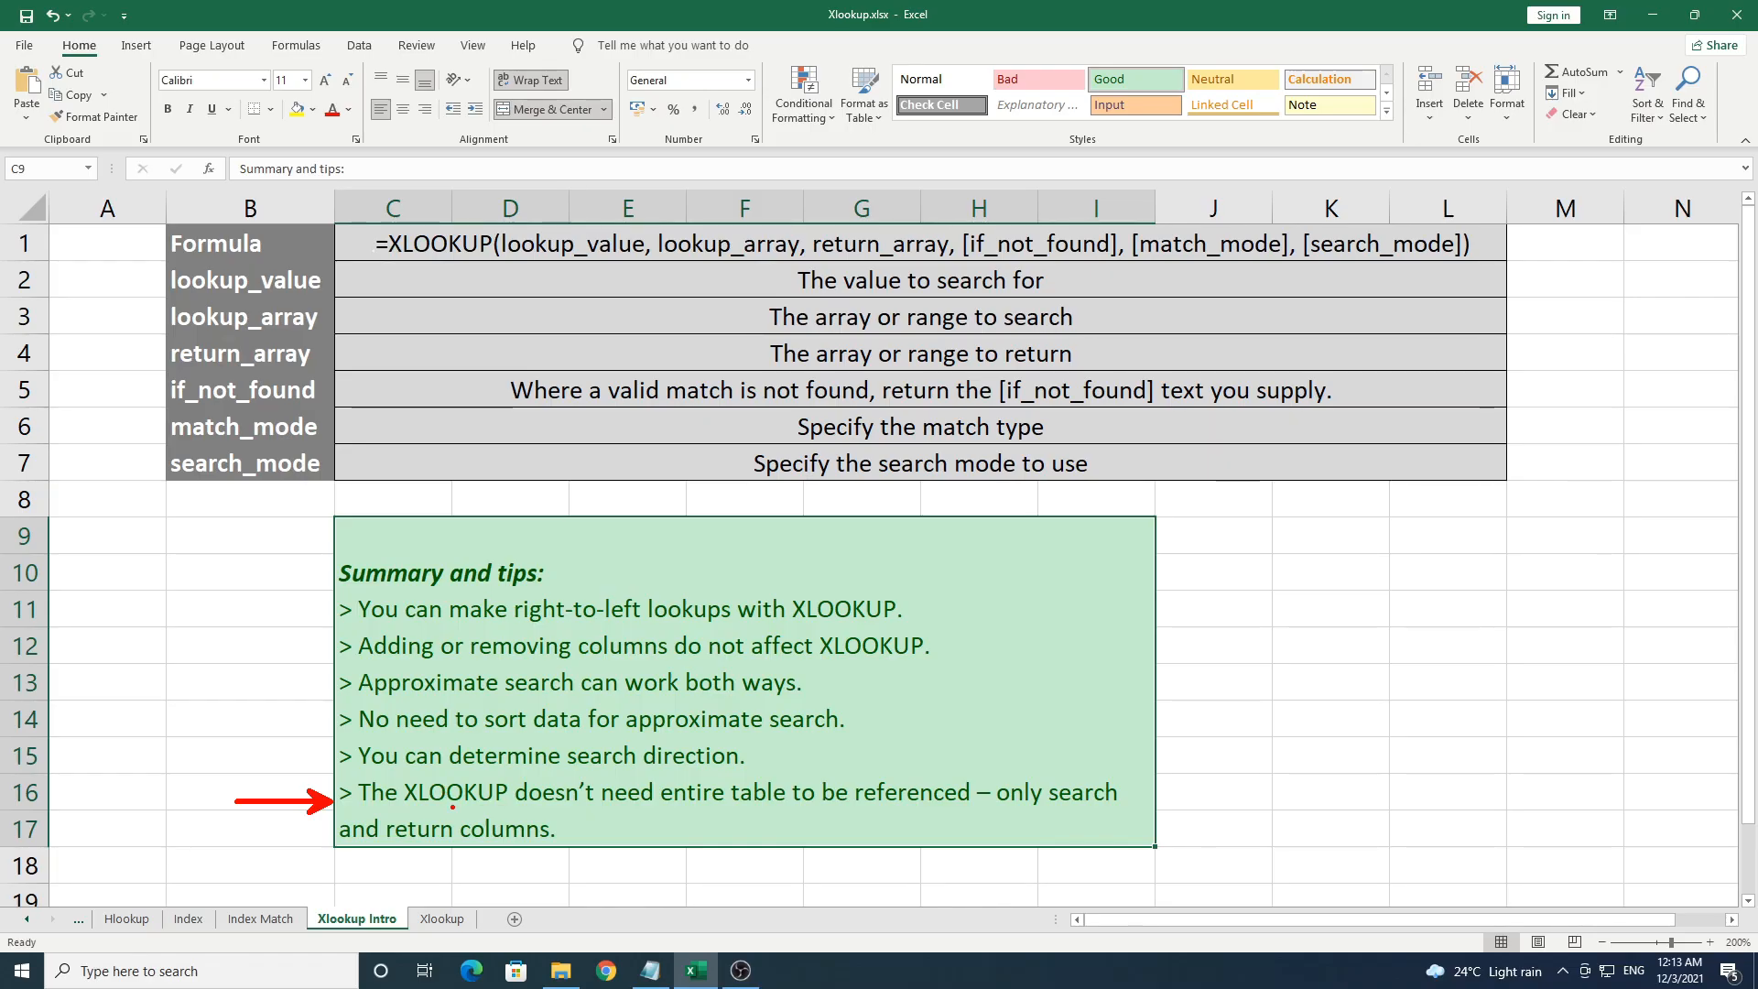
key(Escape)
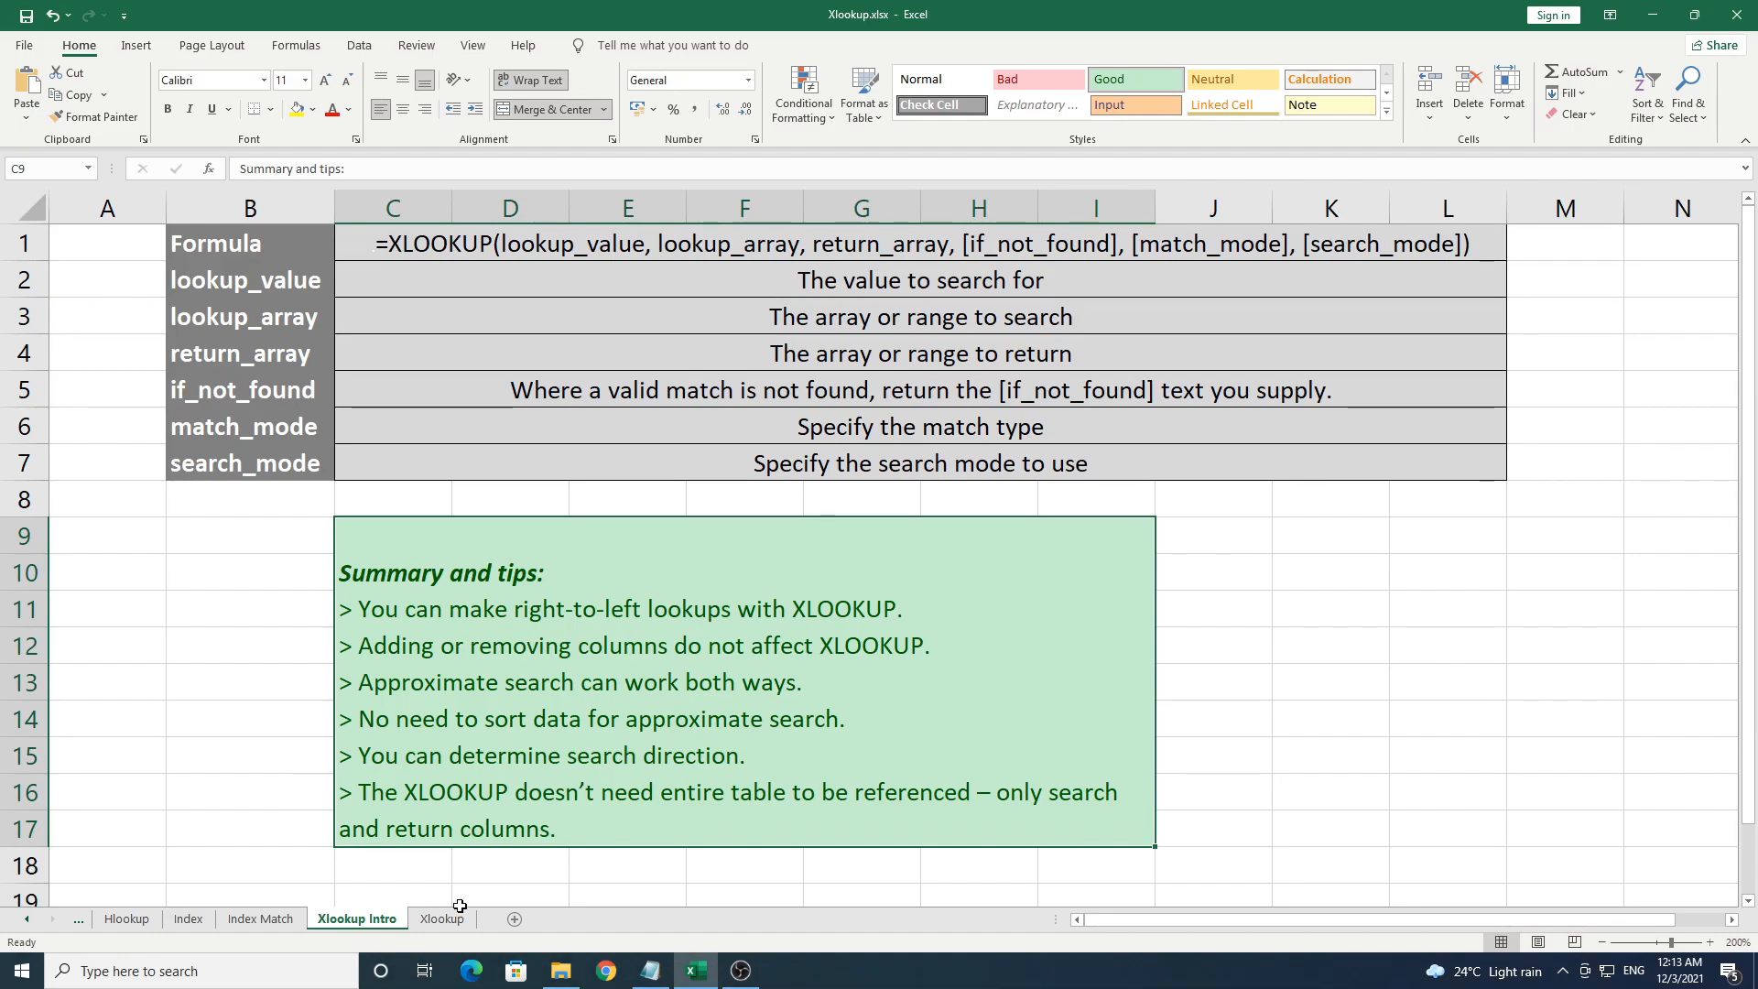
click(442, 918)
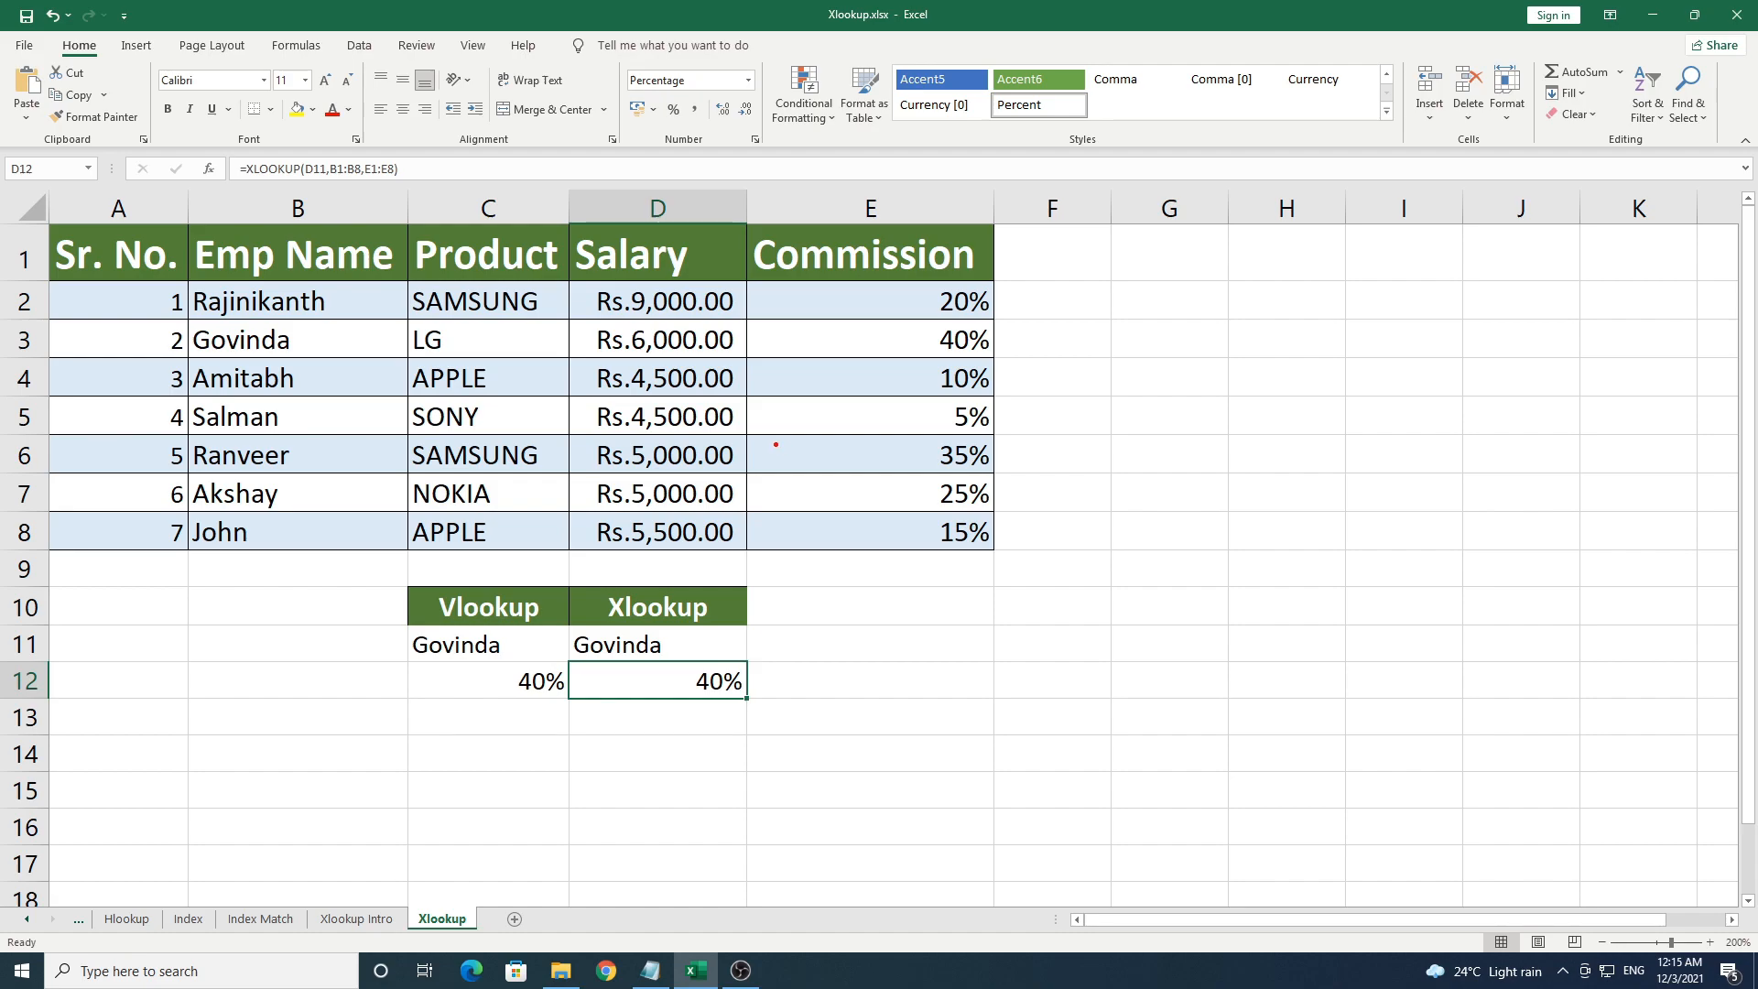
drag(875, 335, 221, 335)
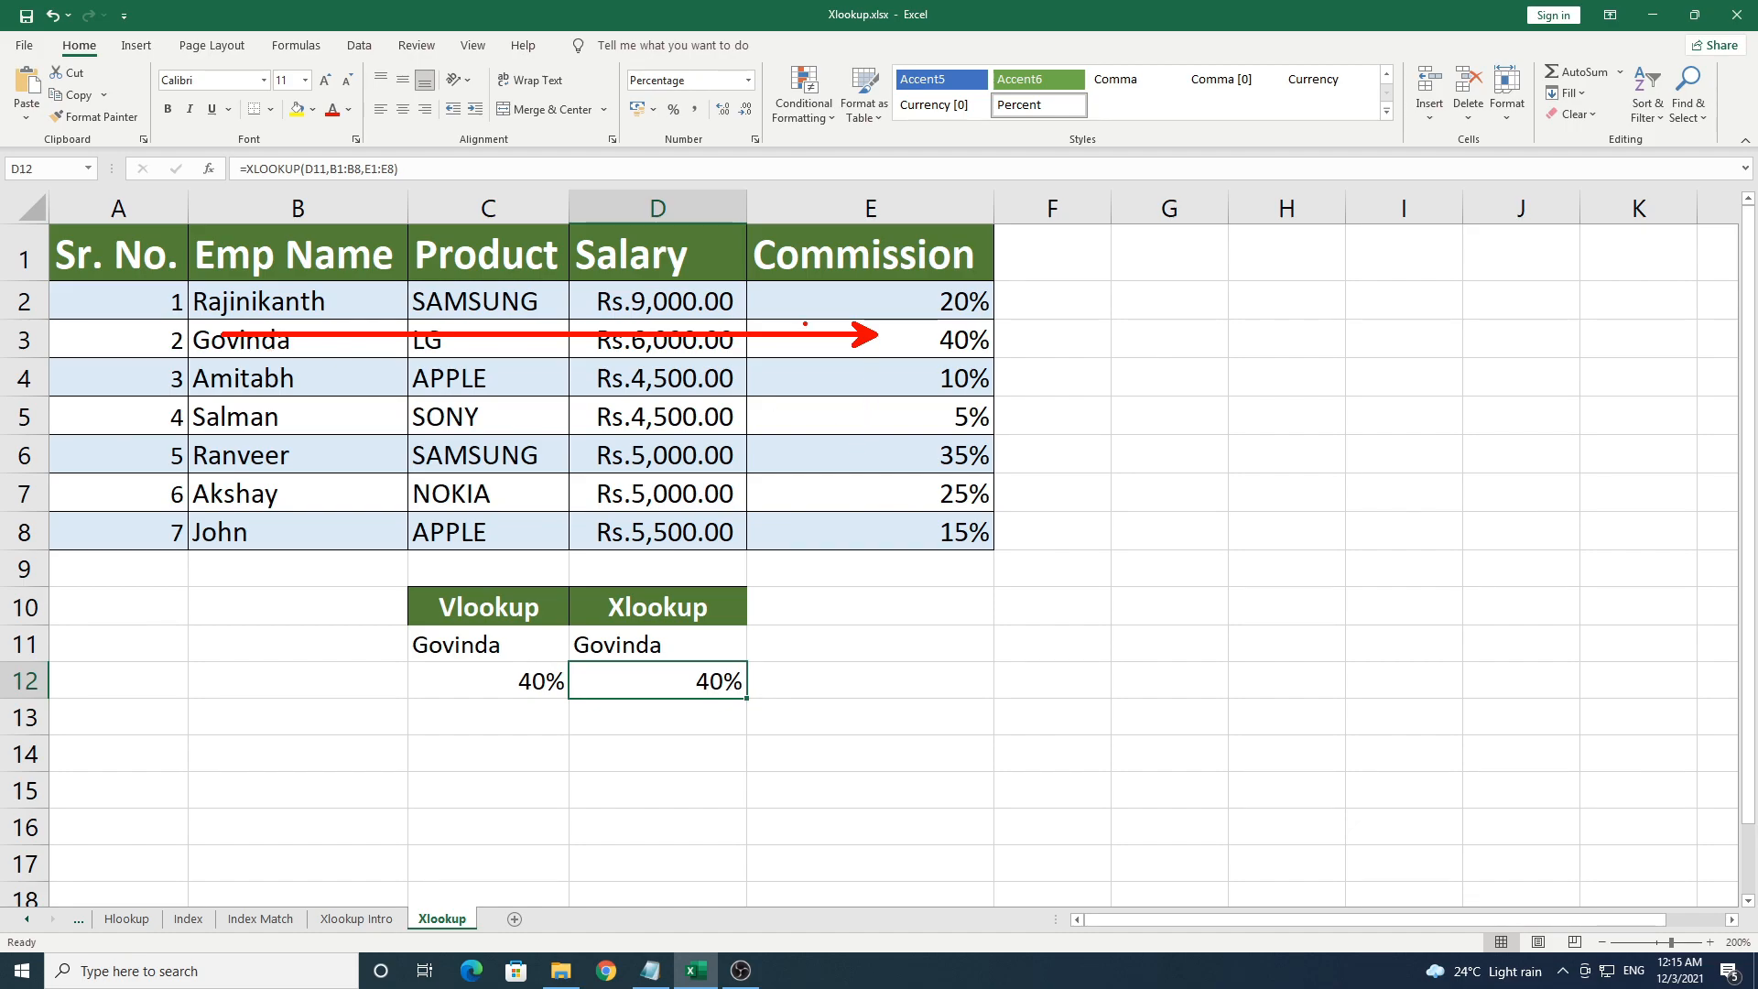
drag(235, 443, 945, 441)
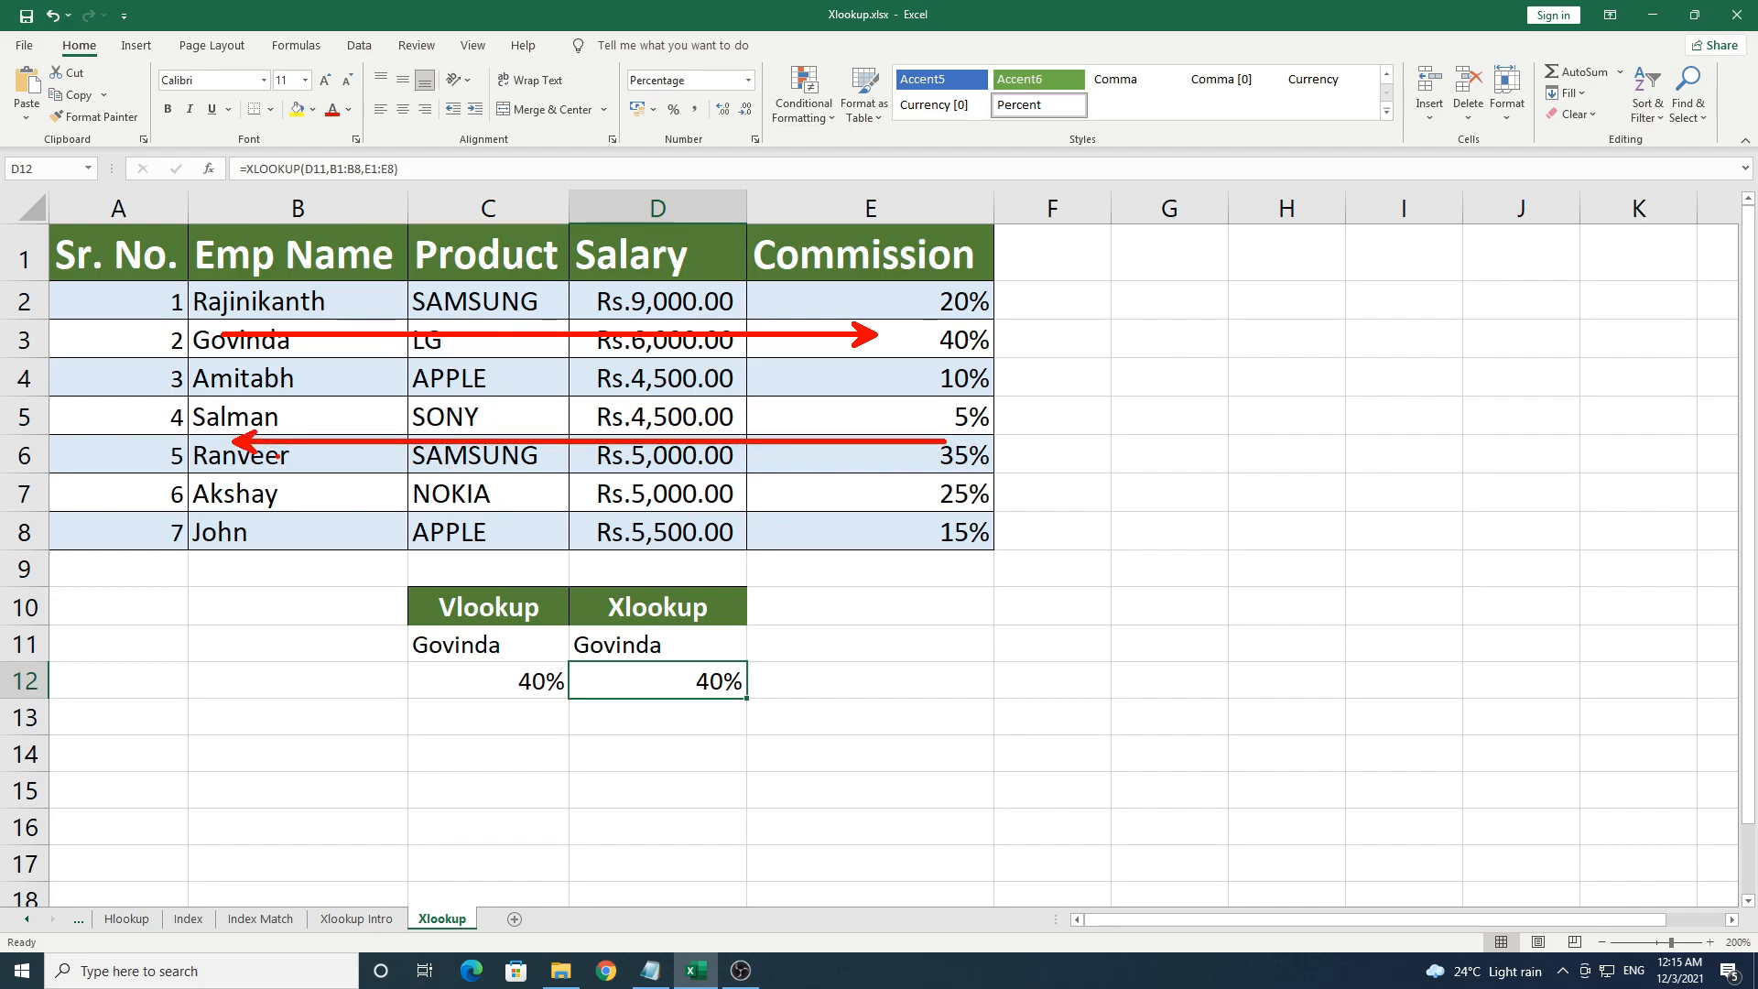
key(Escape)
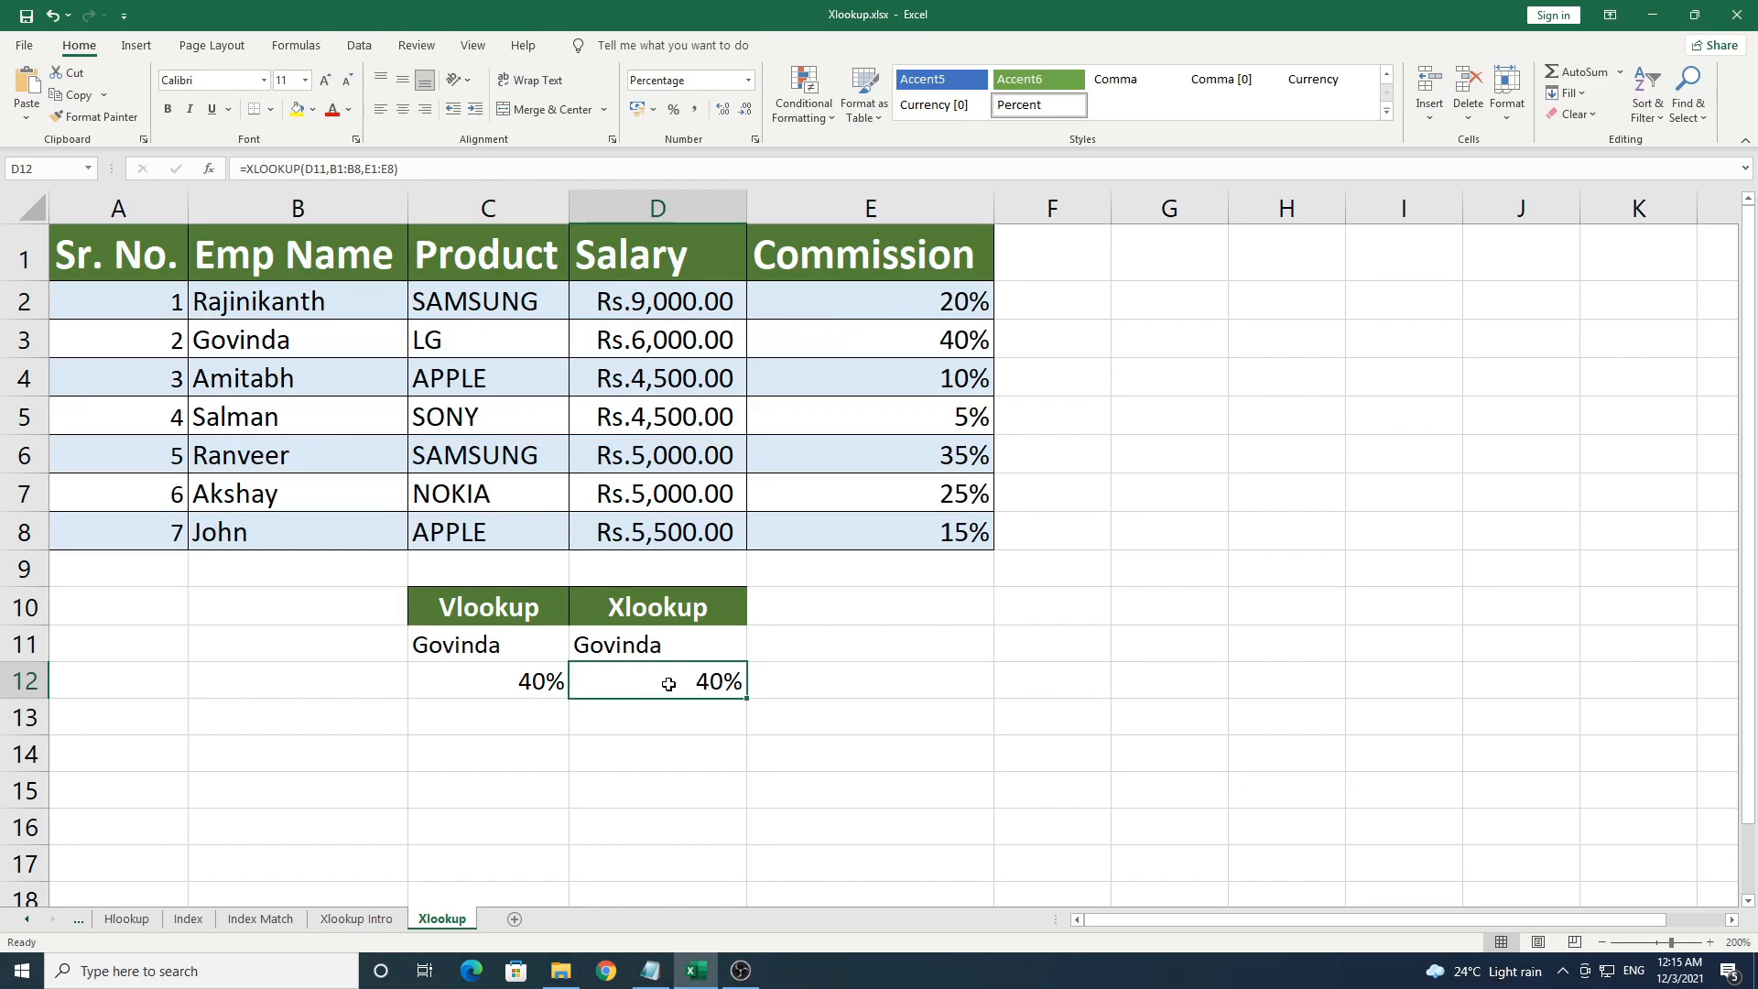
- Clear the XLOOKUP formula in D12 and the employee name in D11
key(Delete)
click(654, 648)
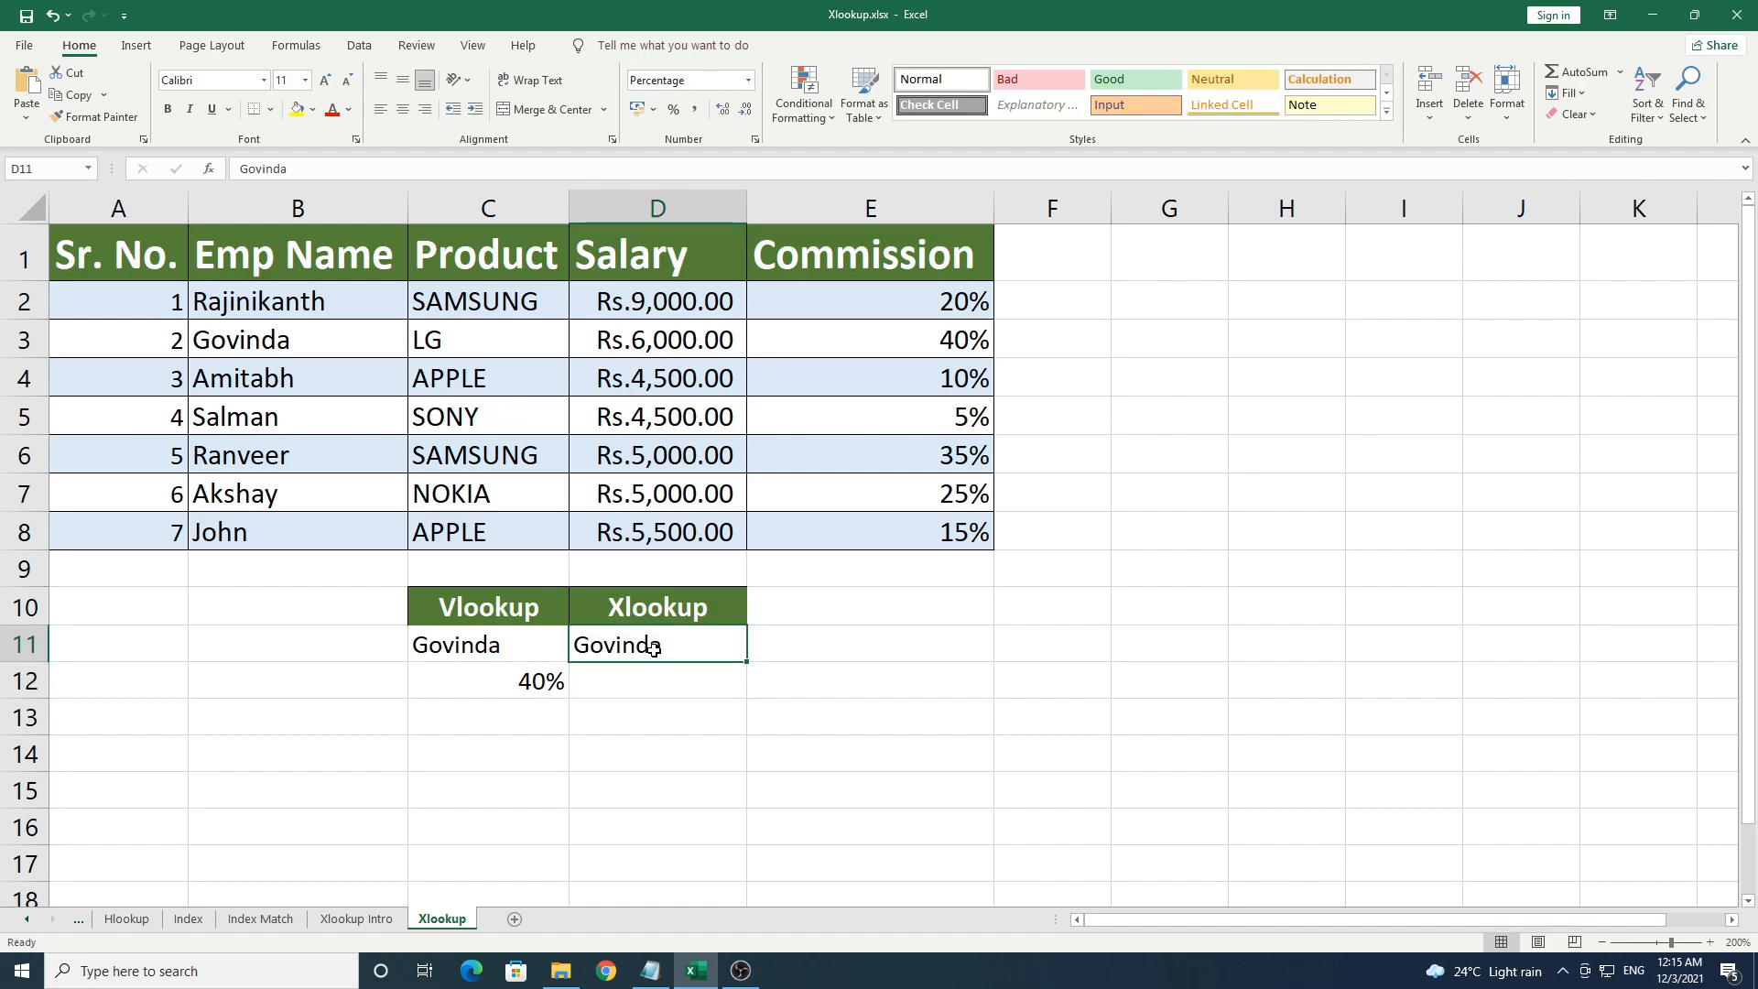
key(Delete)
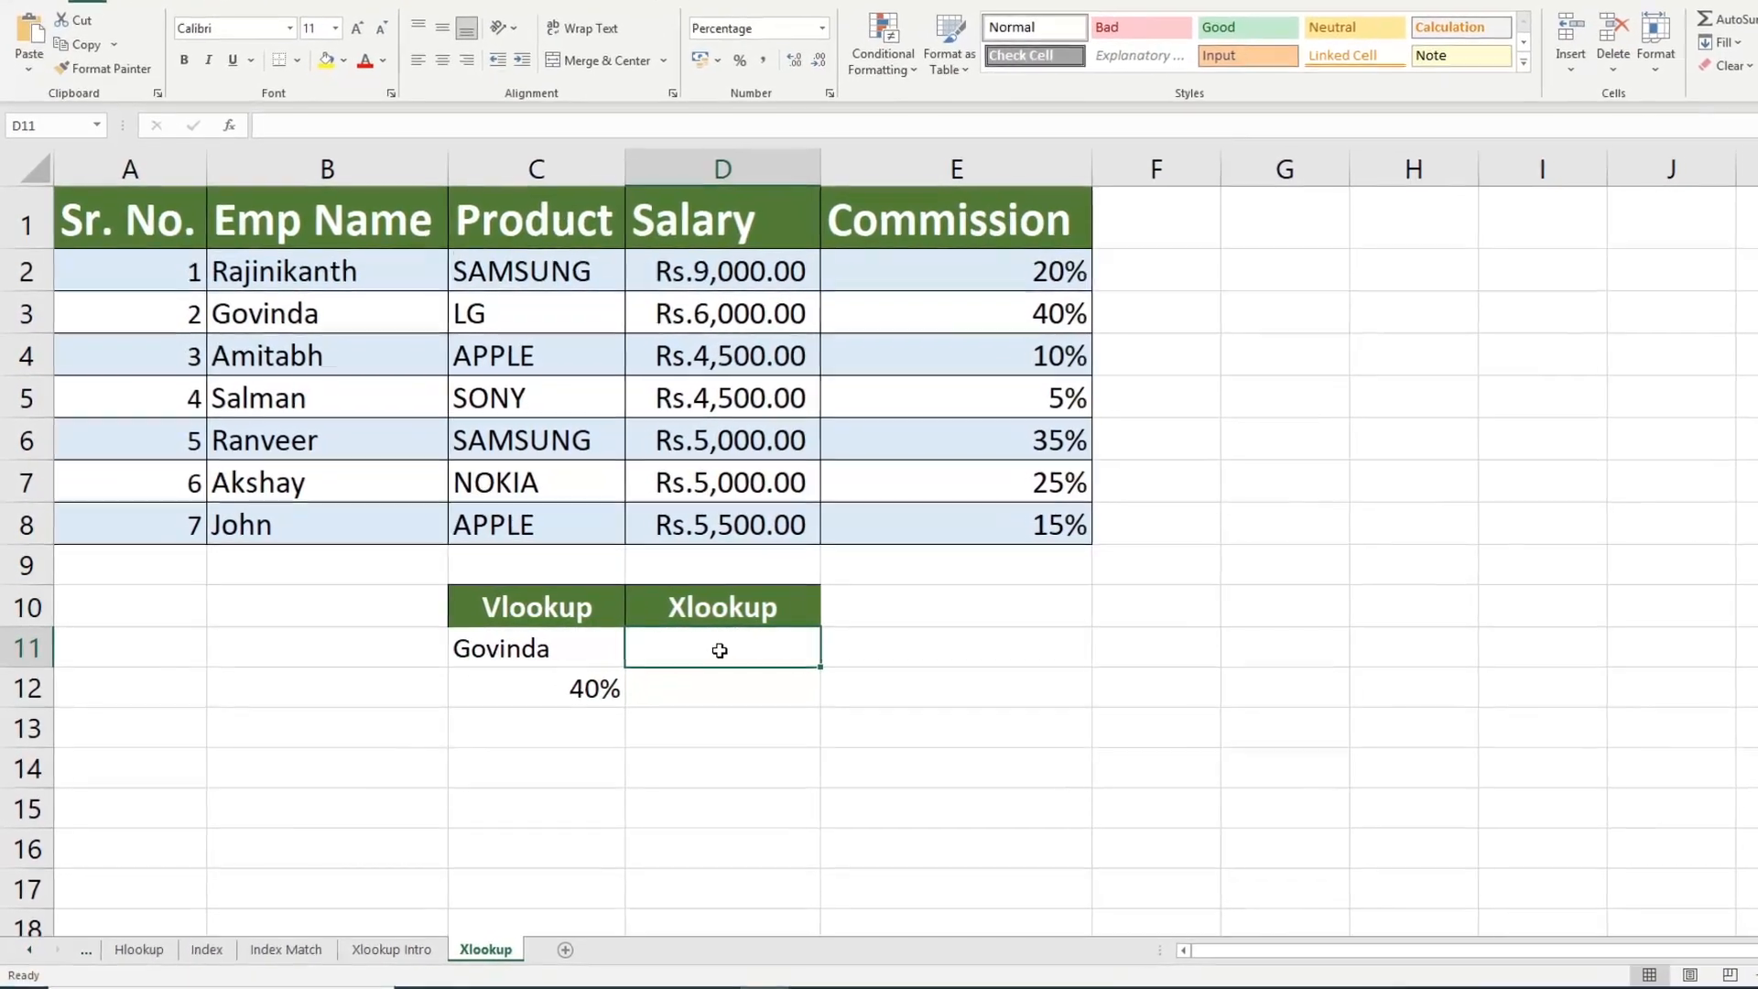
- Enter 35% in D11 and start an XLOOKUP formula in D12 with D11 as the lookup value
text(35)
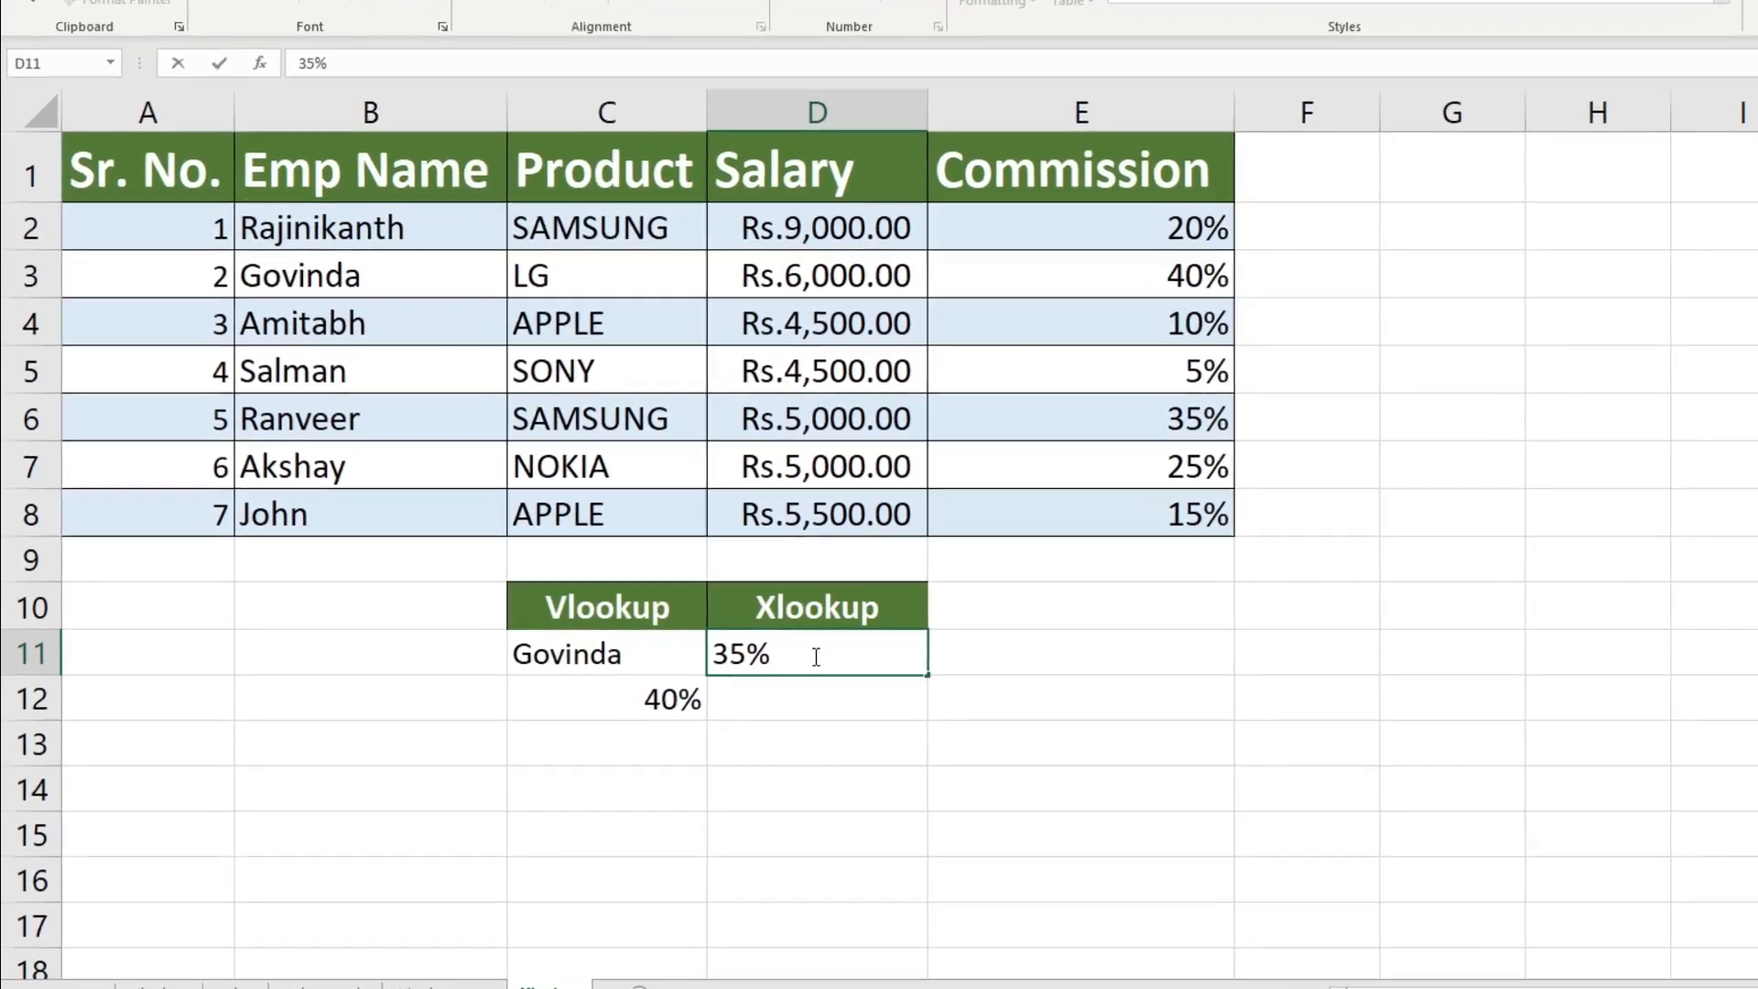
key(Return)
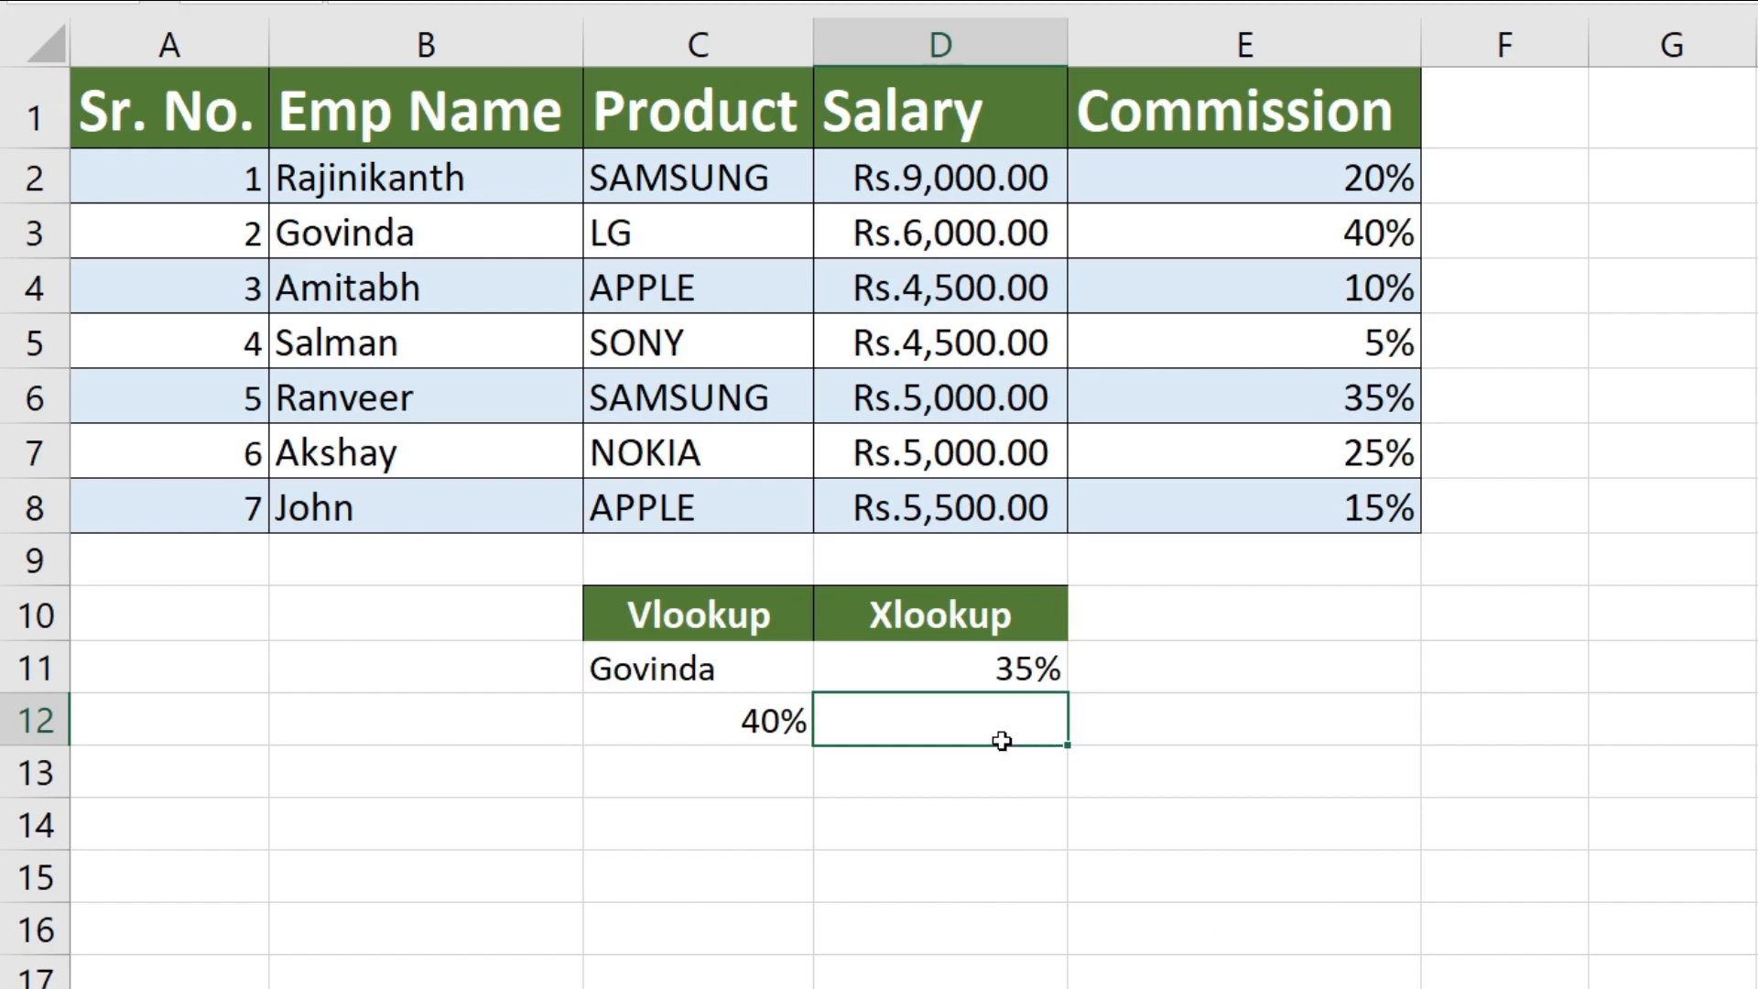
text(=xlo)
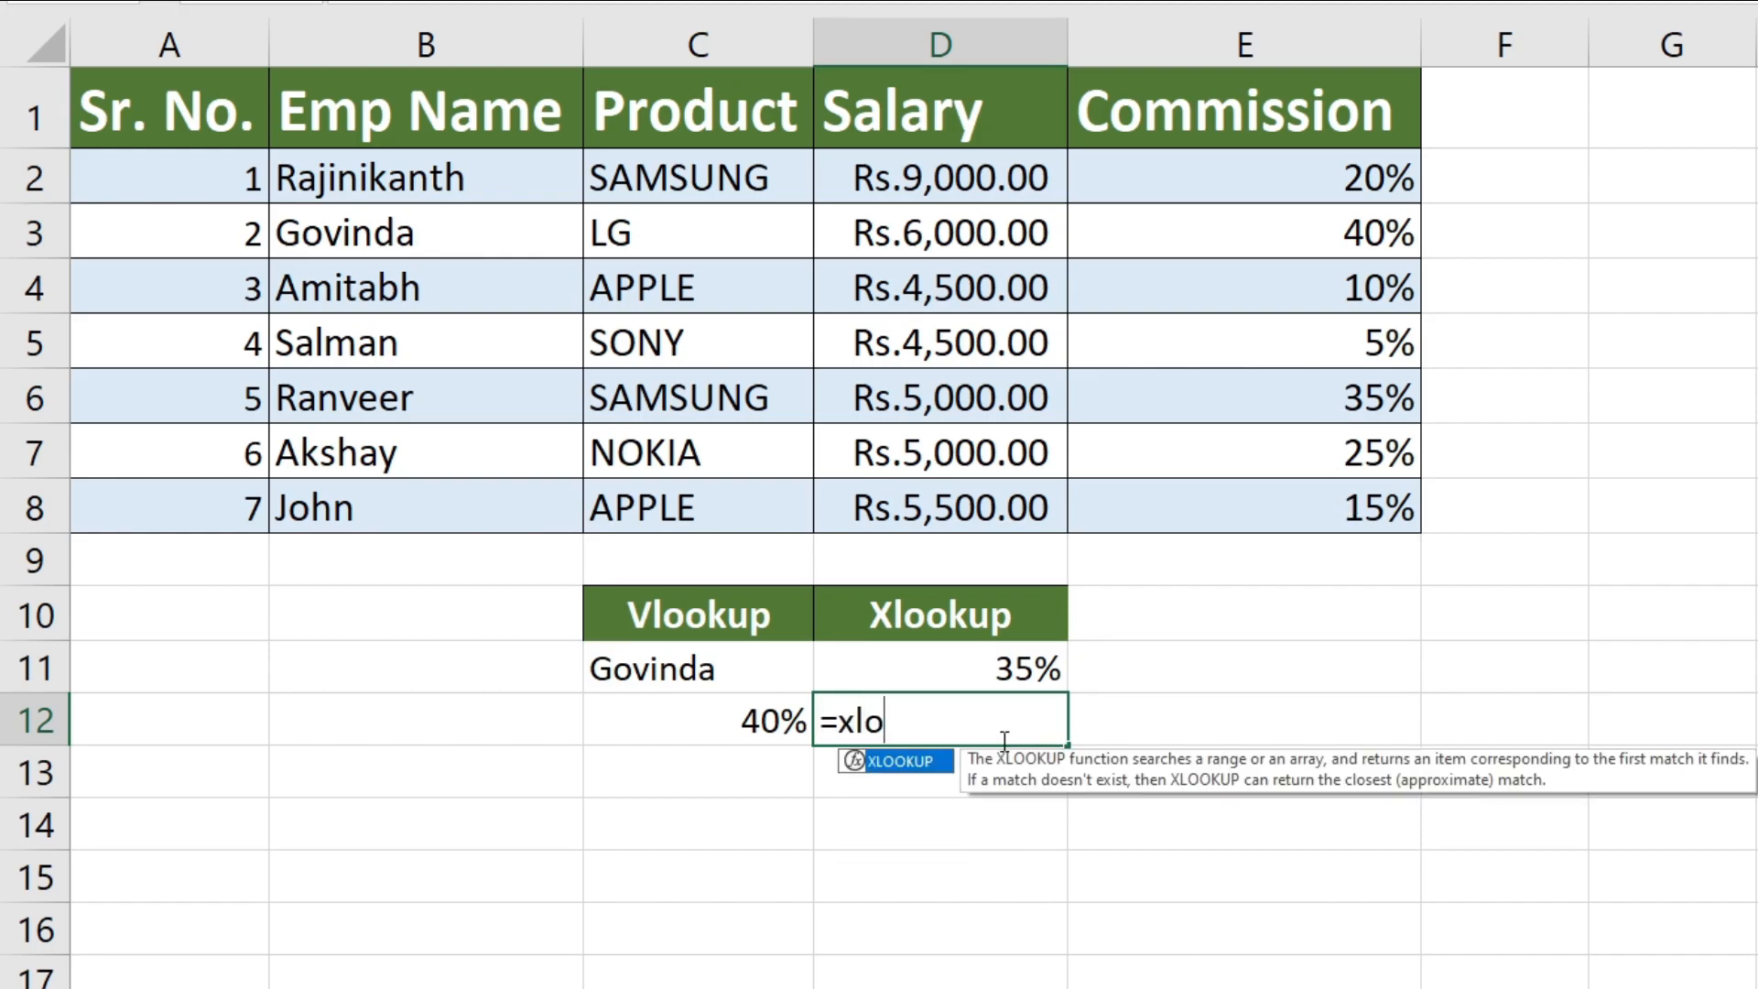
key(Tab)
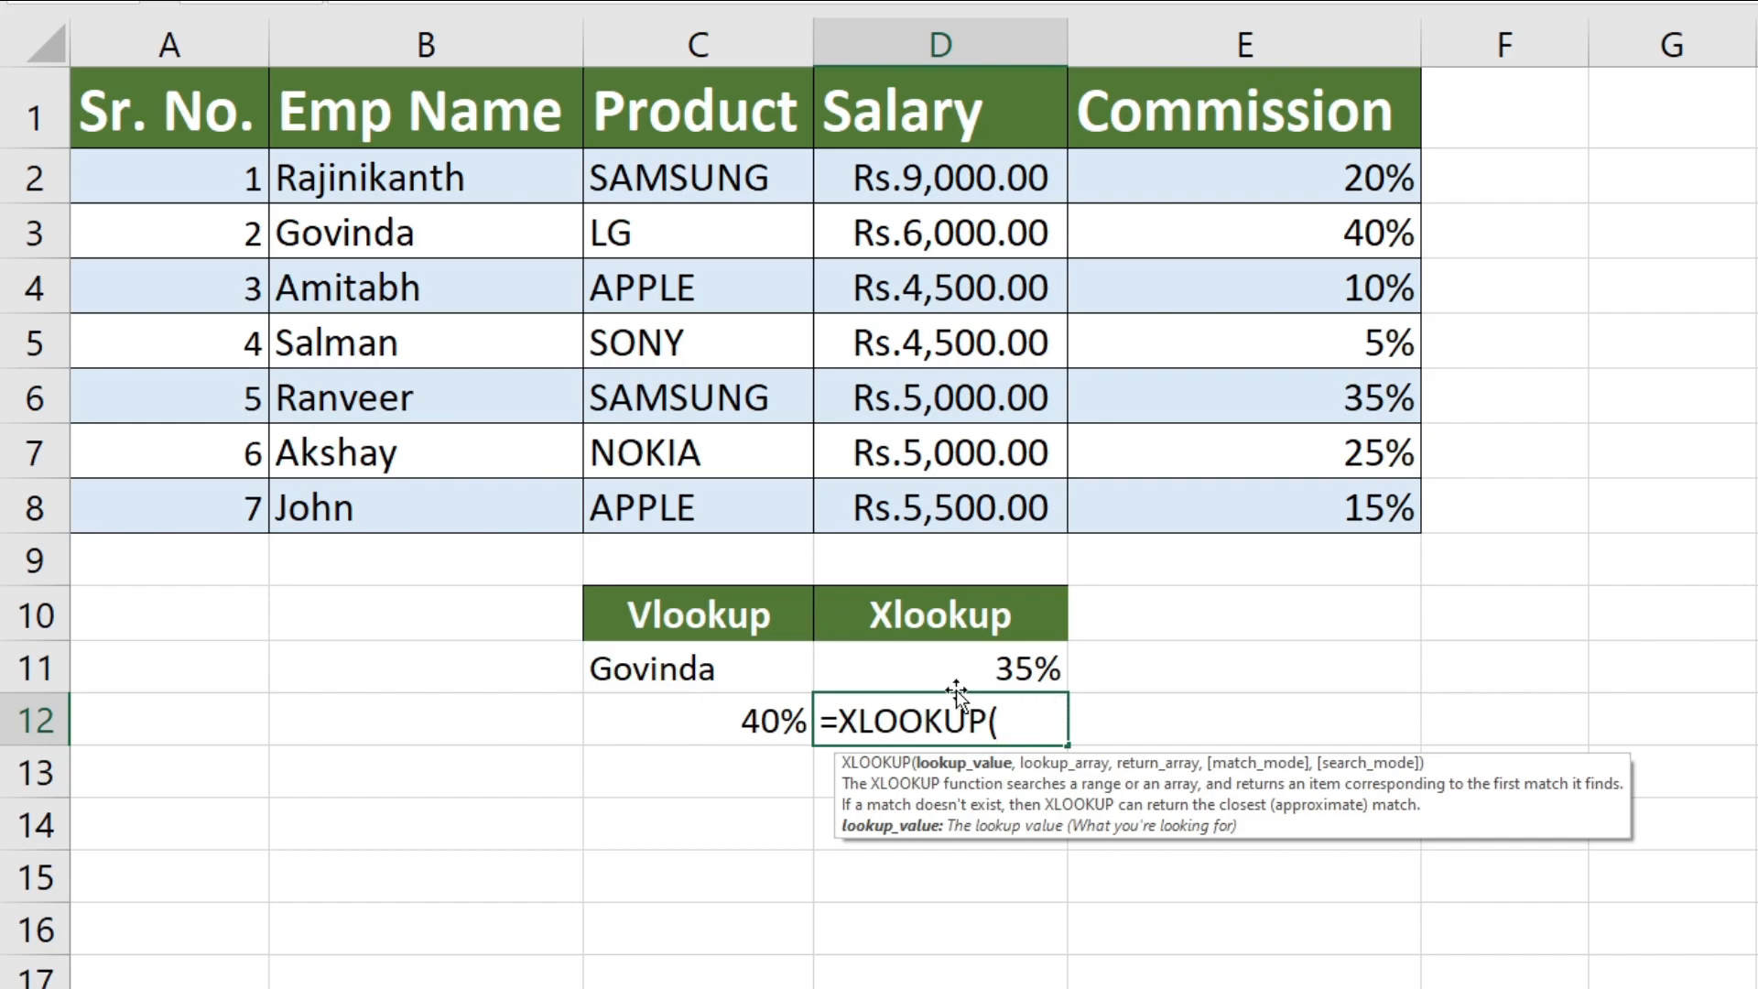
click(983, 670)
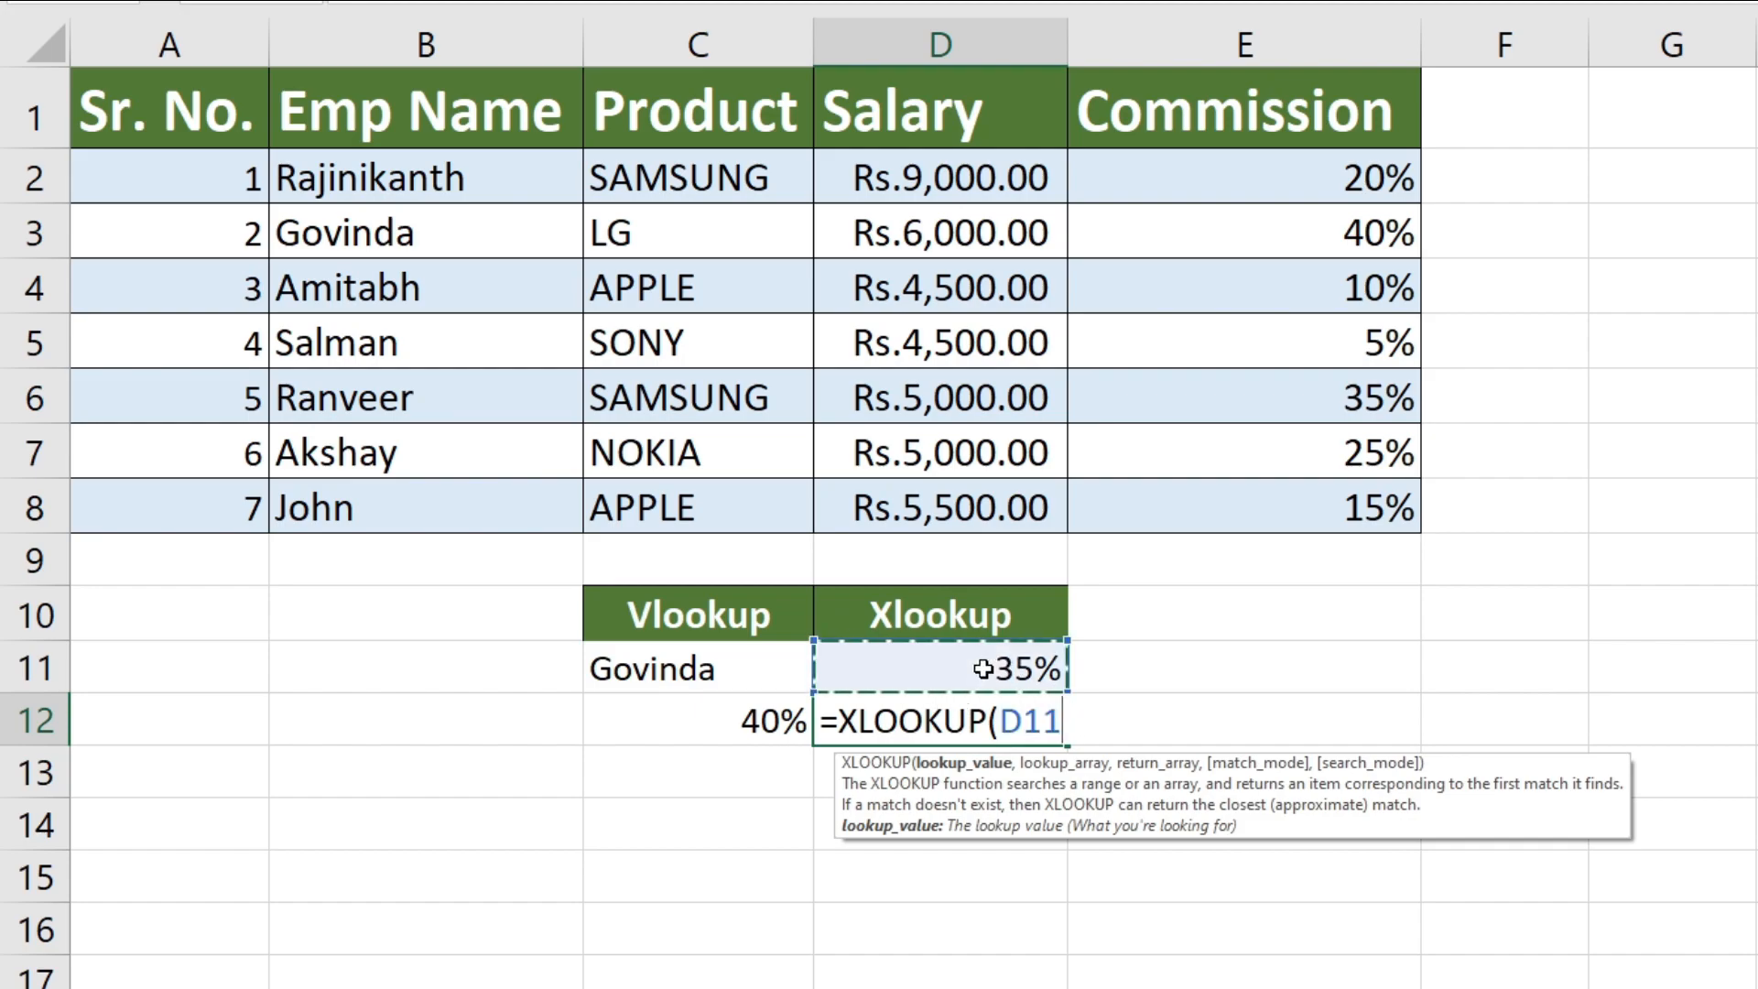
text(,)
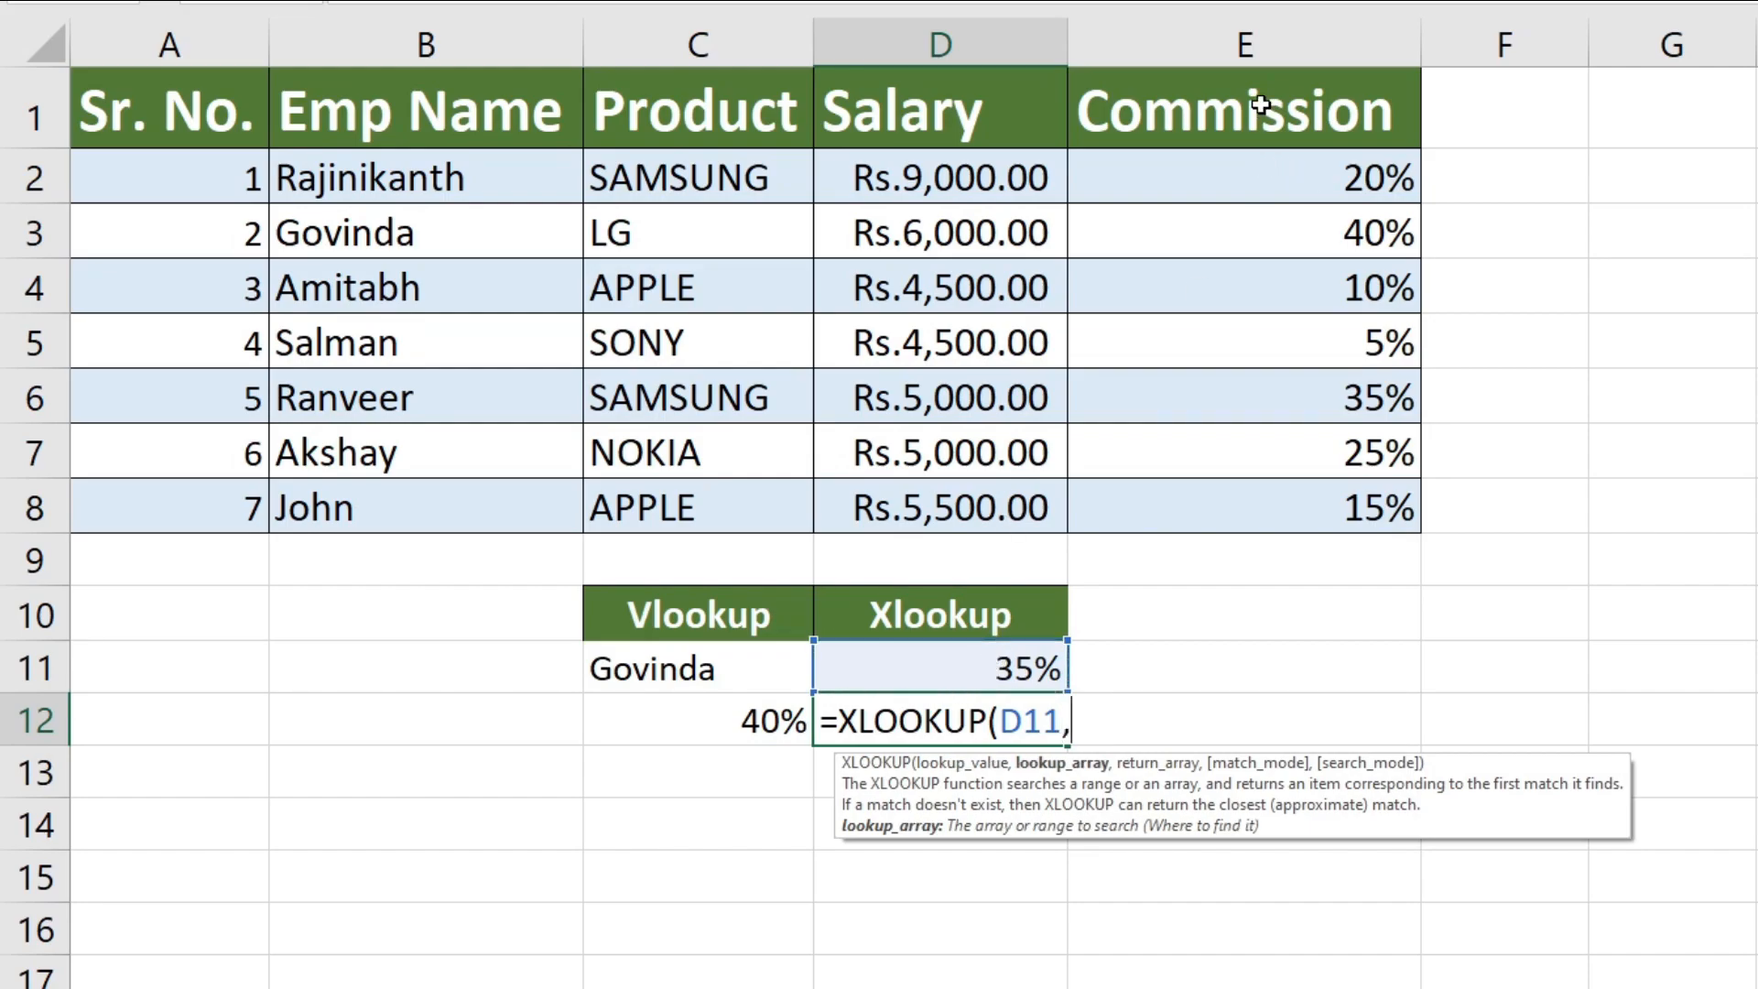
- Complete the XLOOKUP in D12 with lookup array E1:E8 and return array B1:B8
drag(1257, 110, 1258, 494)
text(,)
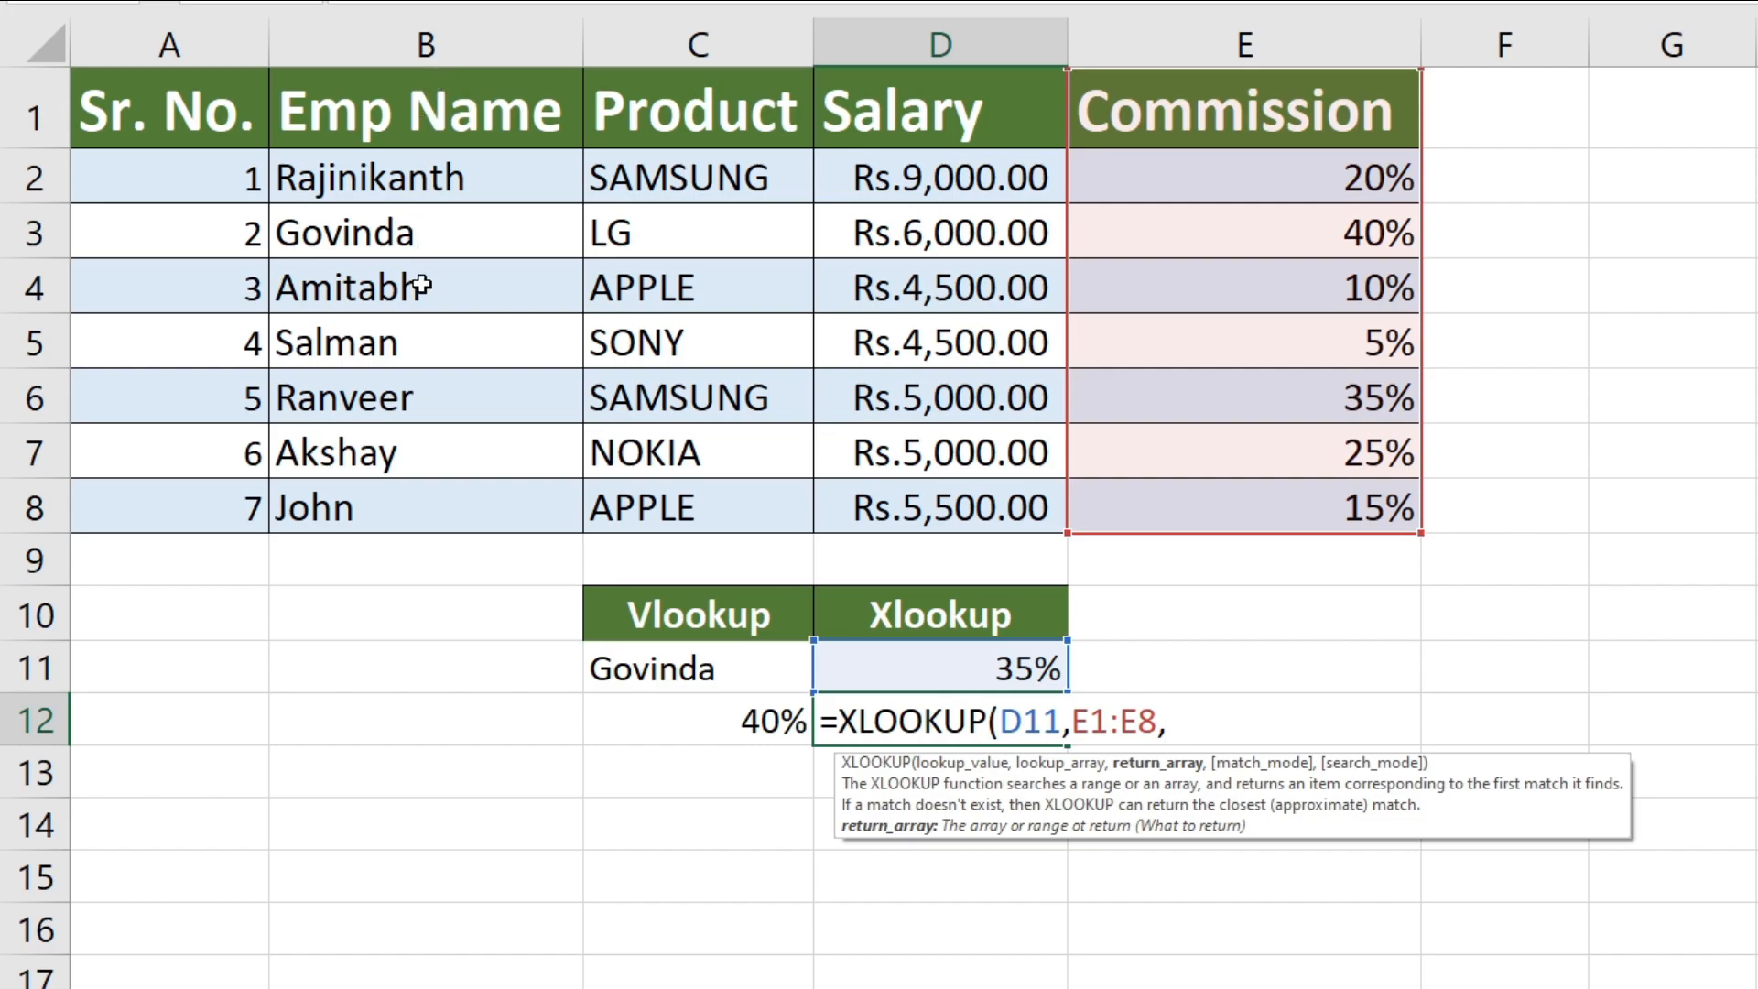
drag(417, 110, 389, 504)
text())
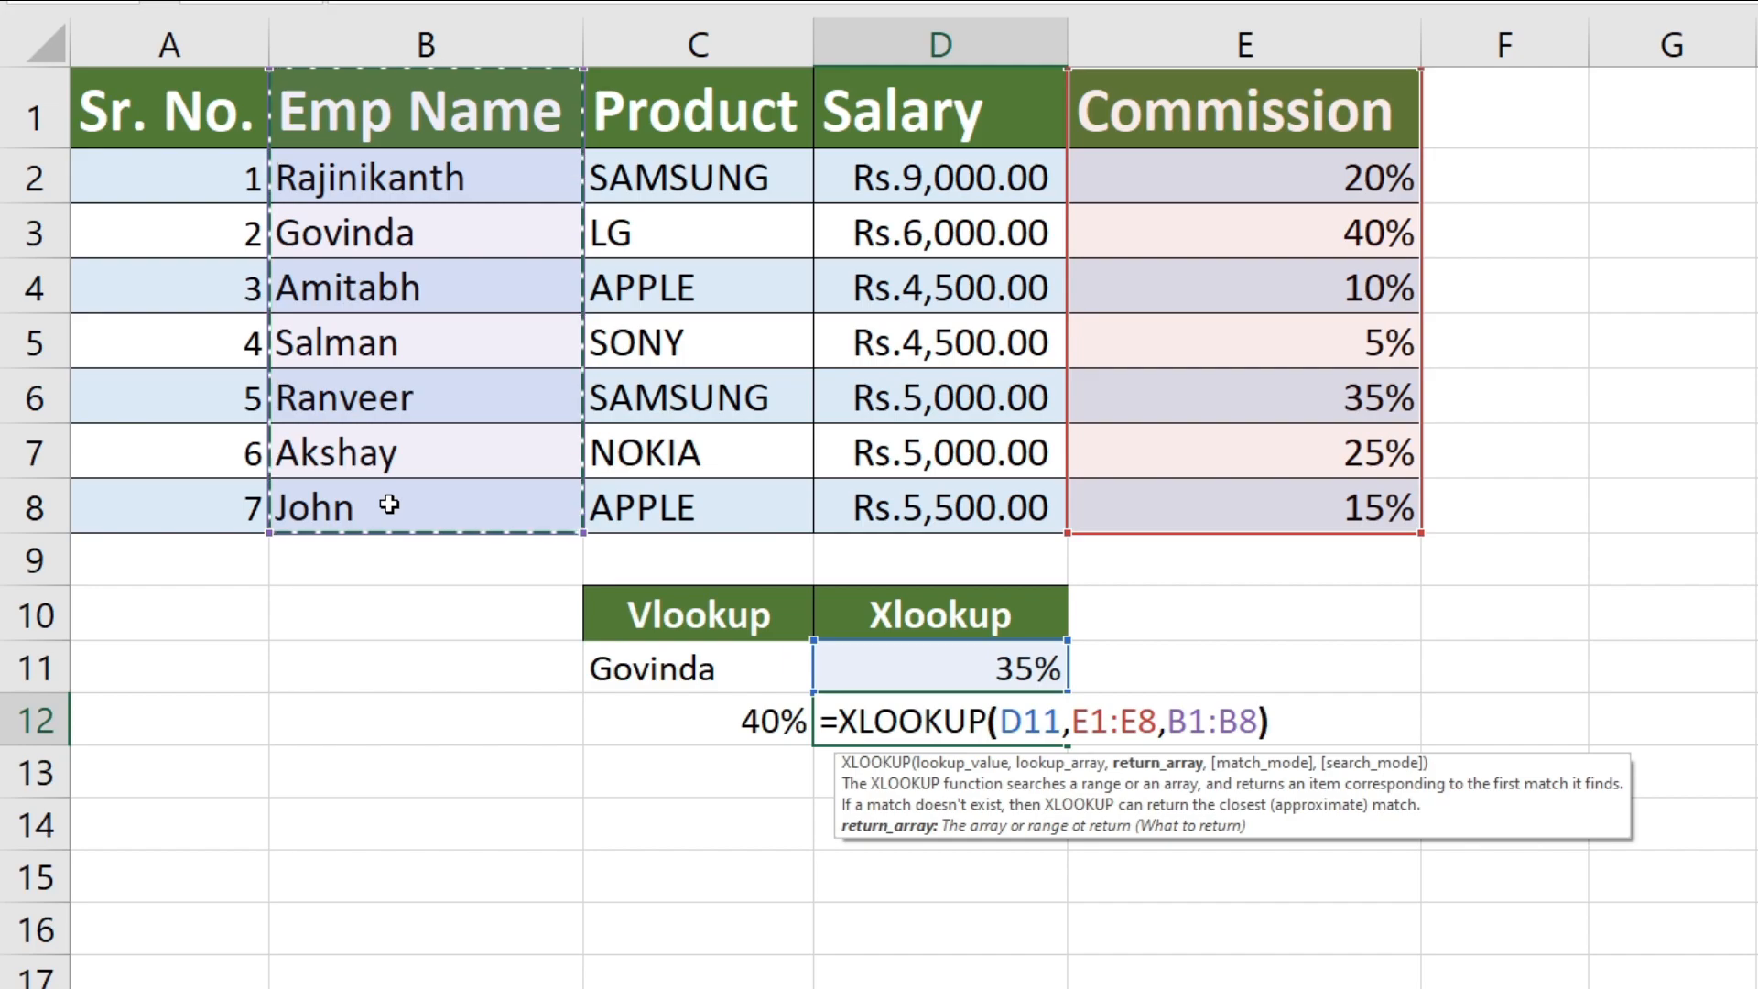
key(Return)
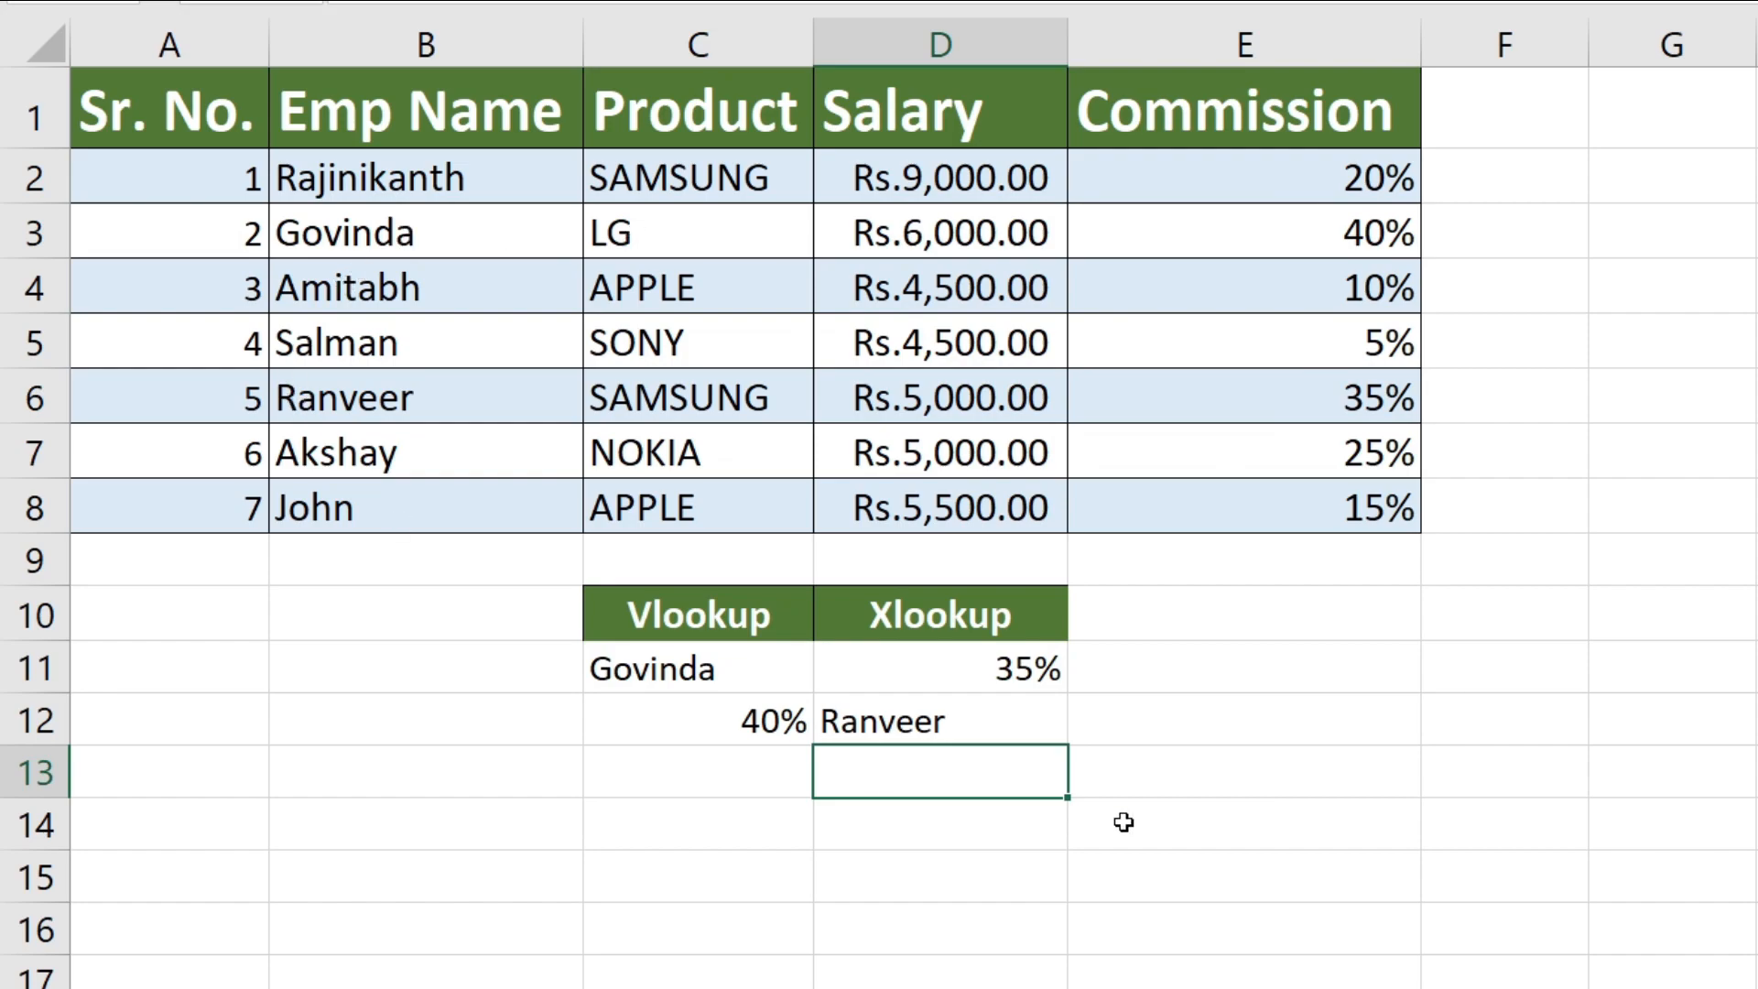
- Check the reverse lookup against B6:E6 and review the XLOOKUP tips on the Xlookup Intro sheet
drag(1353, 395, 388, 401)
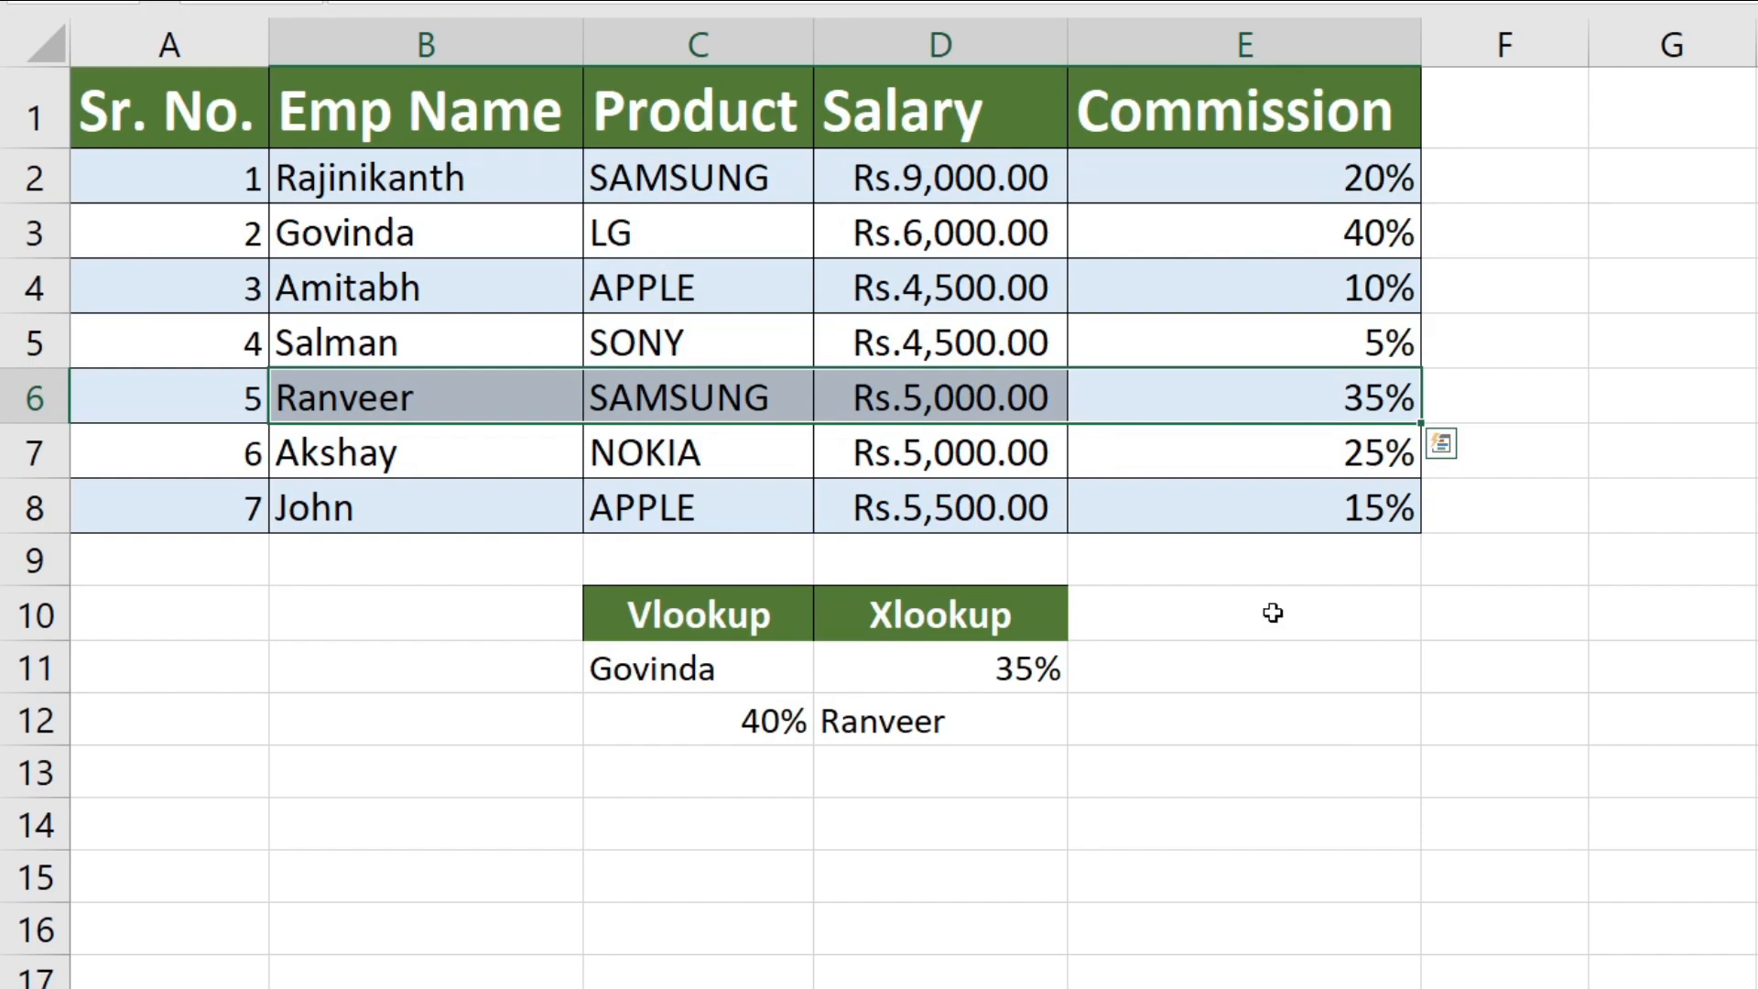
click(968, 681)
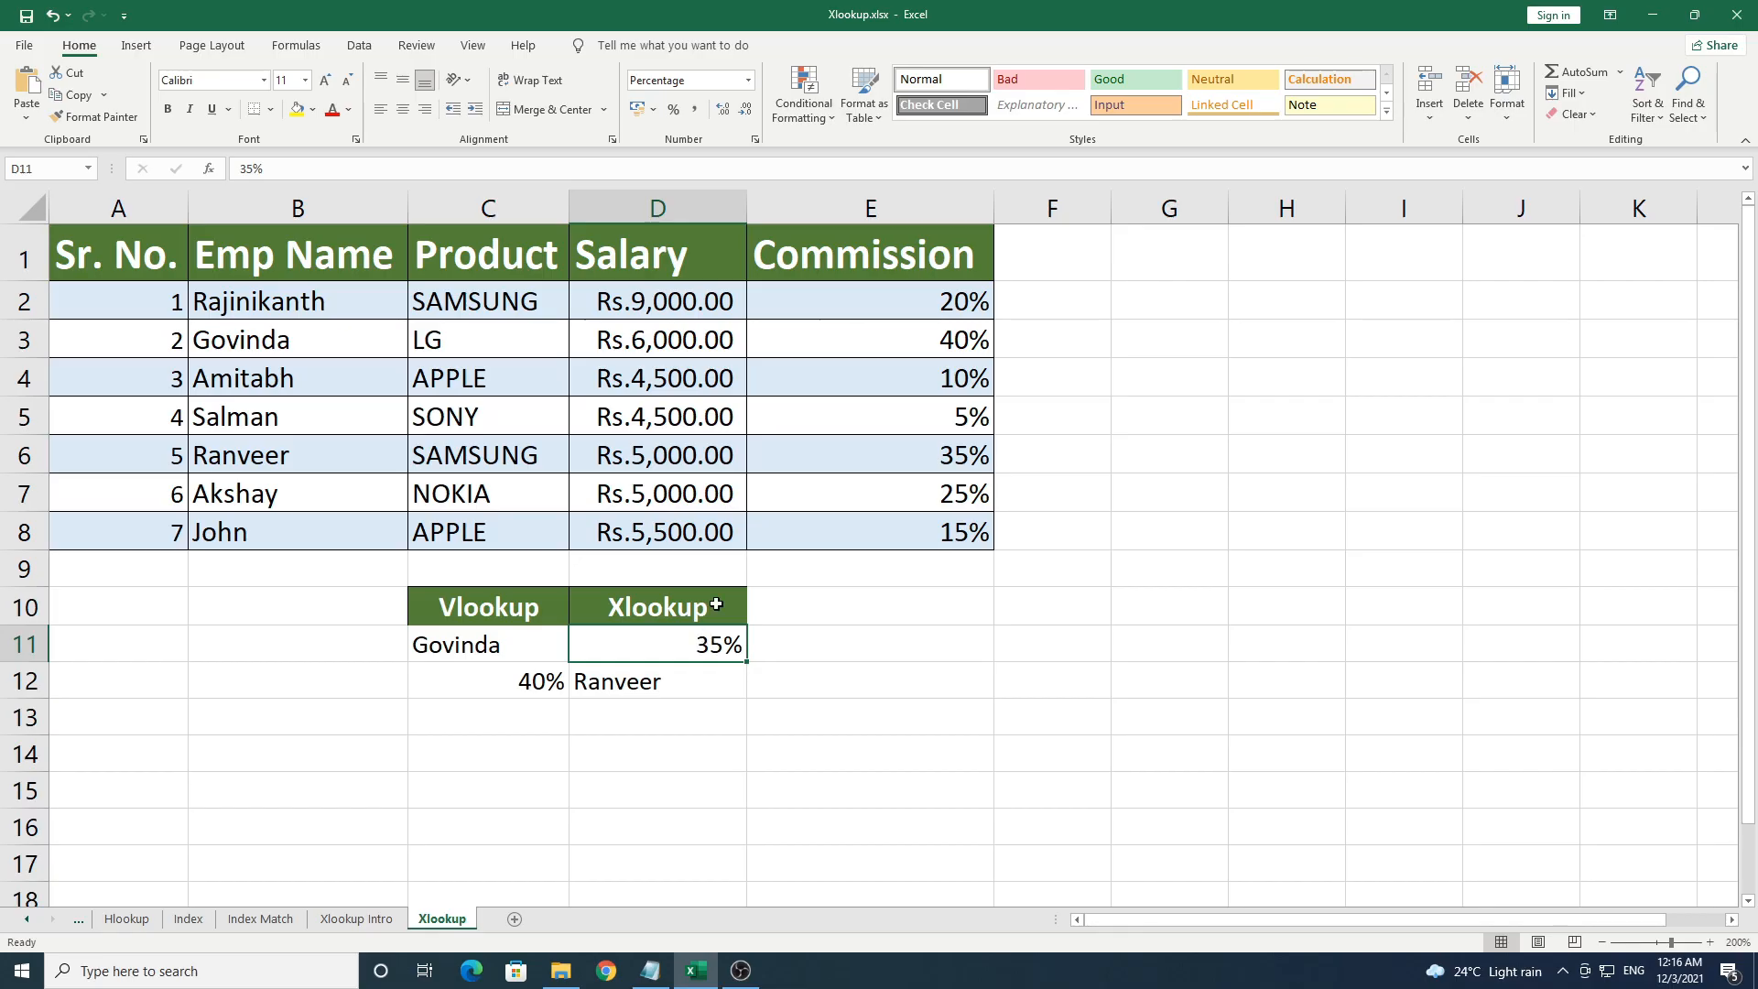
click(359, 920)
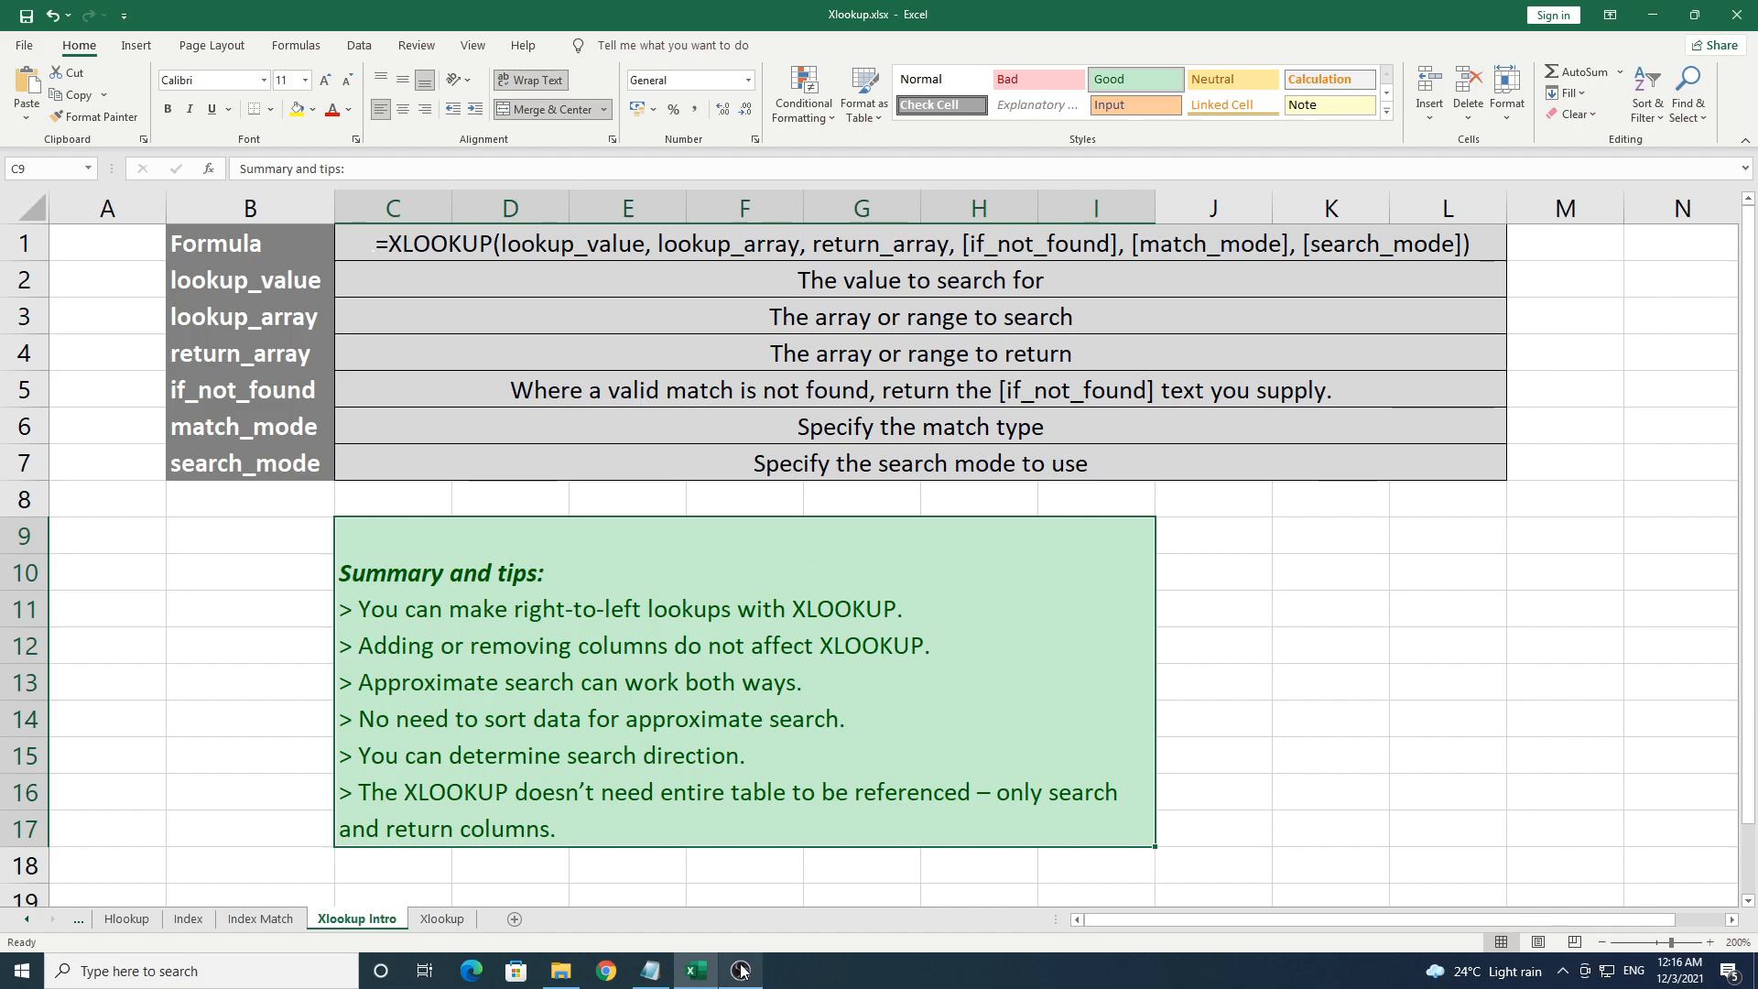
click(430, 921)
click(665, 711)
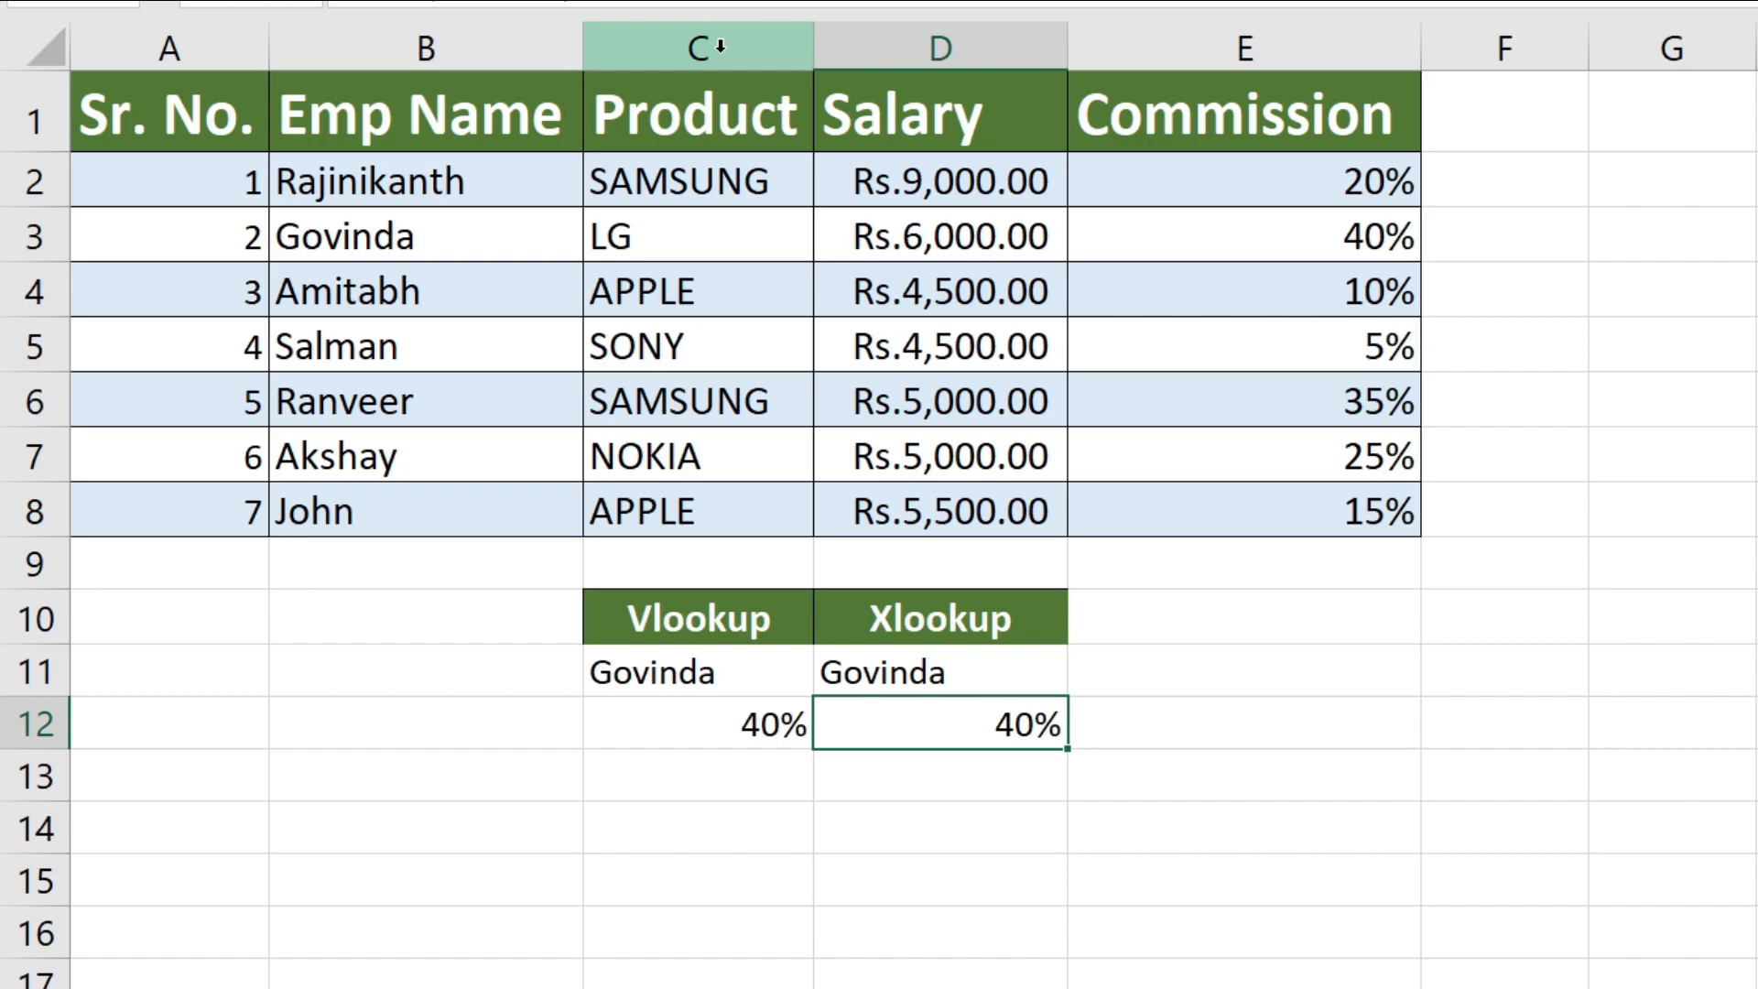
- Insert two blank columns between the Emp Name and Product columns on the Xlookup sheet
drag(692, 47, 945, 46)
right_click(754, 46)
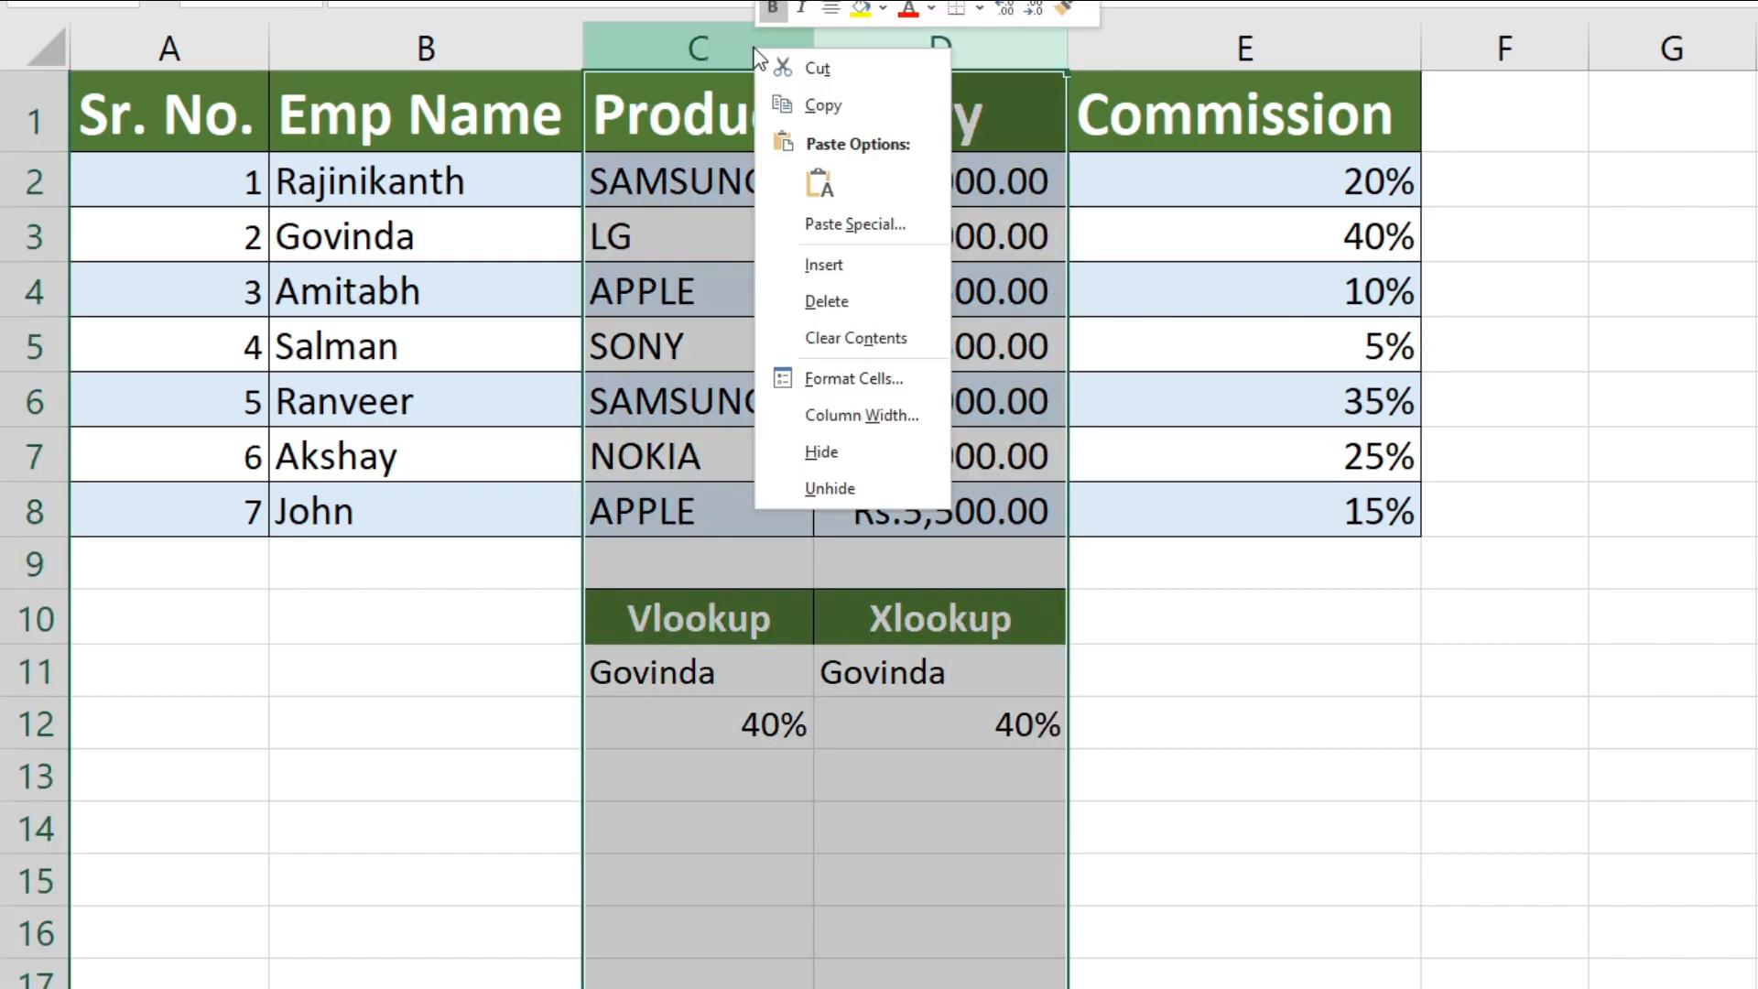
click(823, 264)
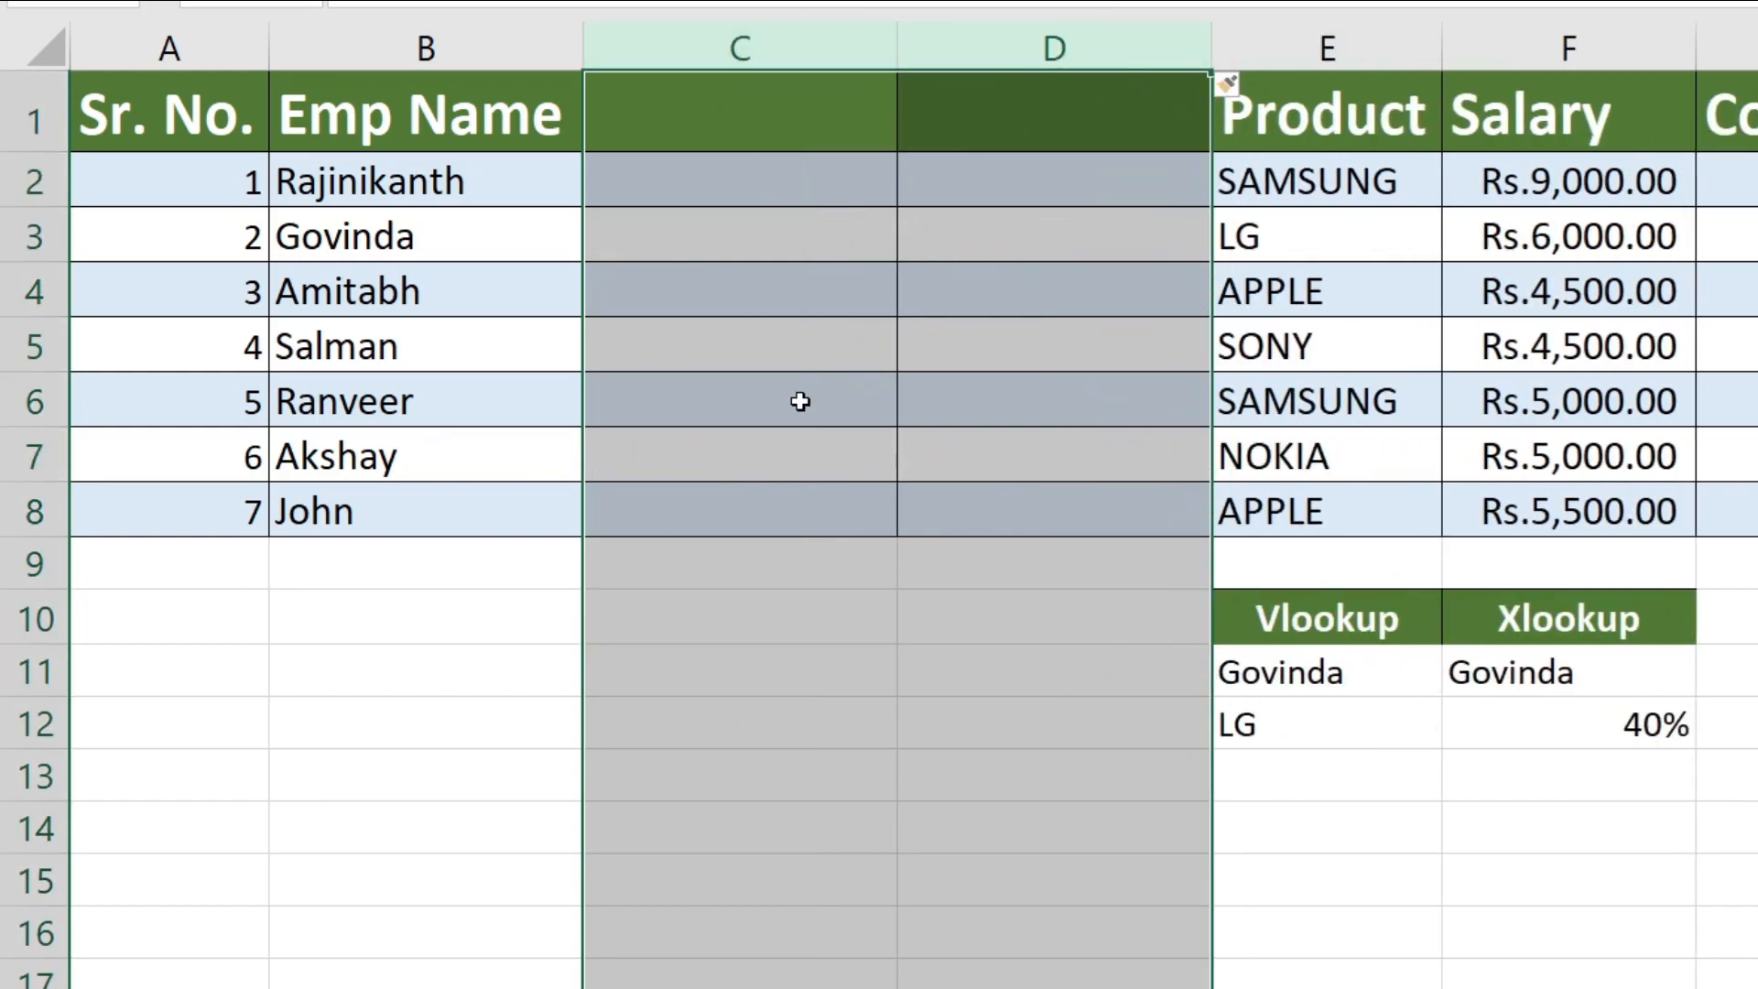
click(766, 272)
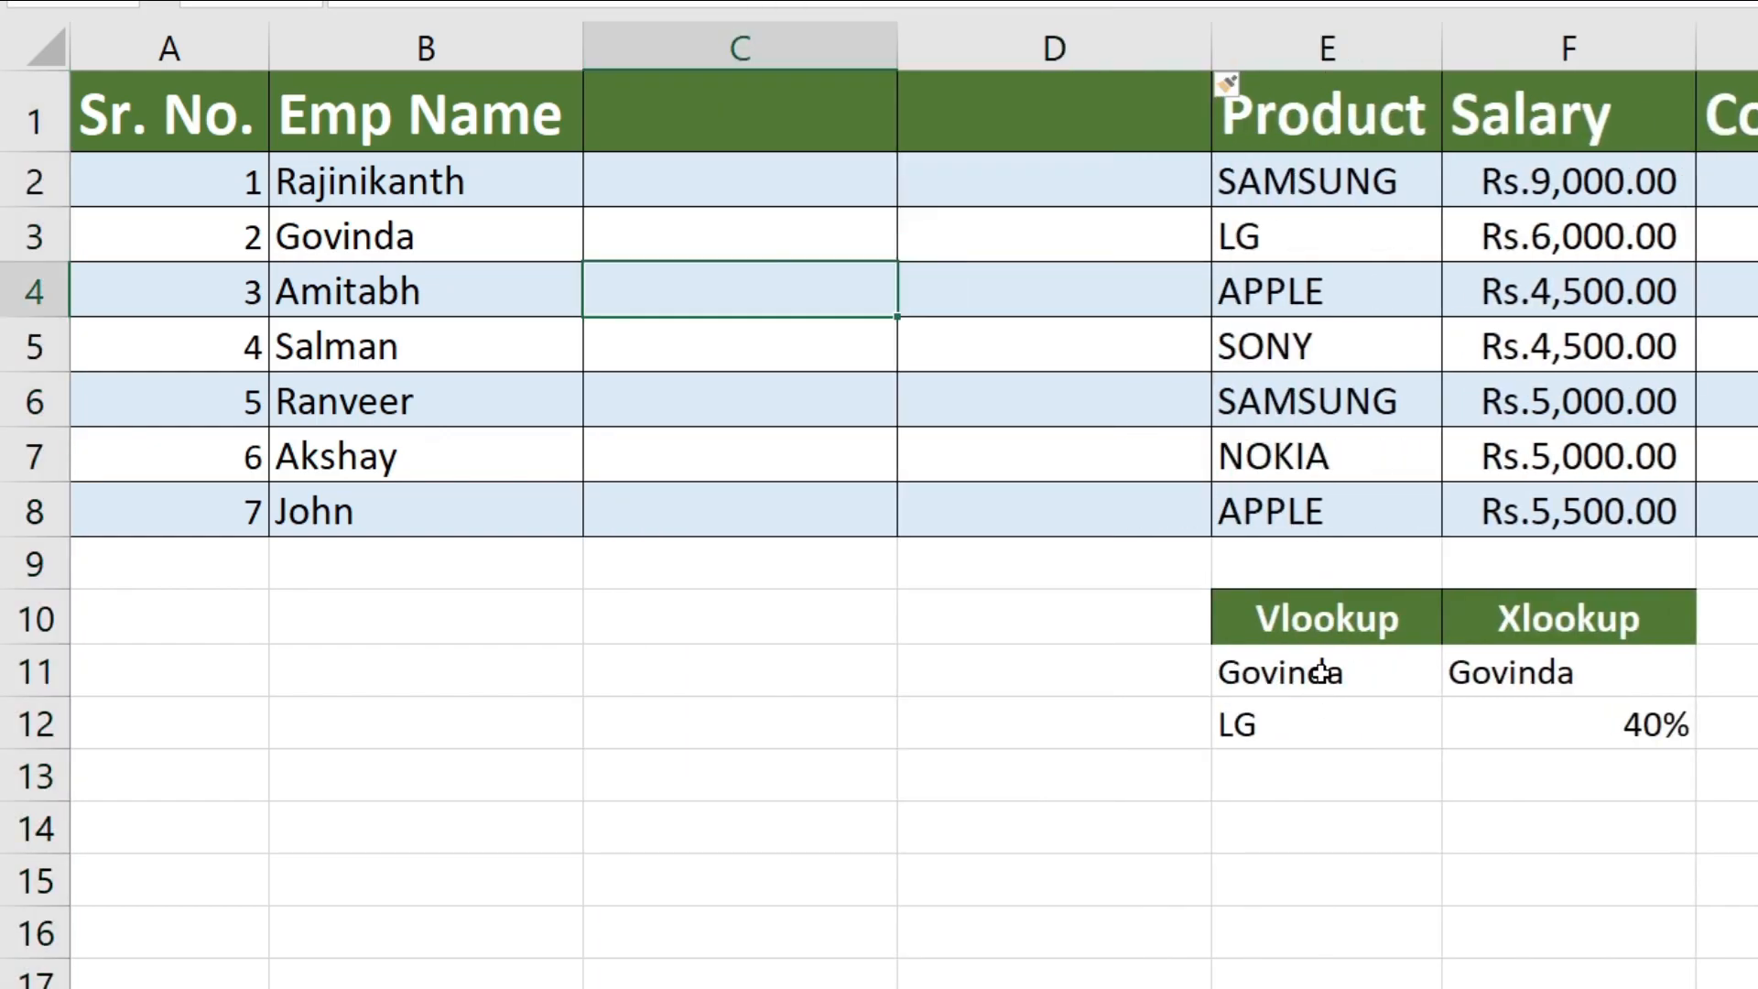
- Compare the VLOOKUP and XLOOKUP results in E12 and F12 and inspect the column index number in the VLOOKUP formula
click(1322, 673)
click(1316, 726)
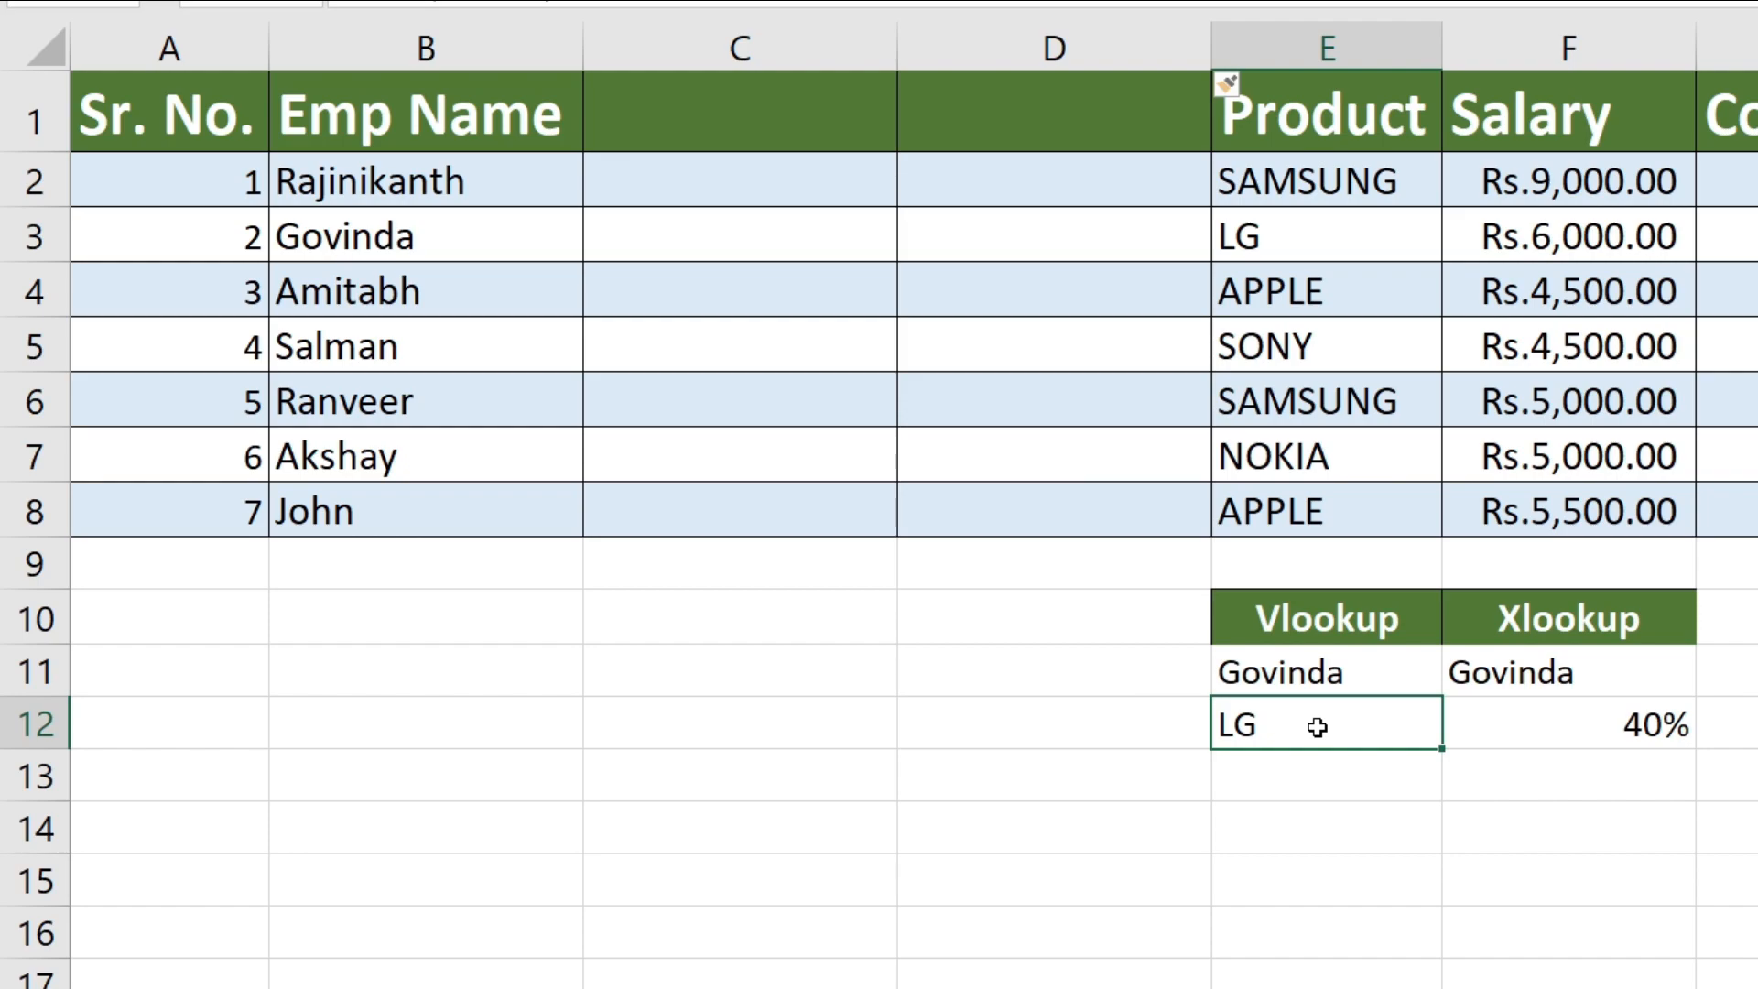
click(1555, 720)
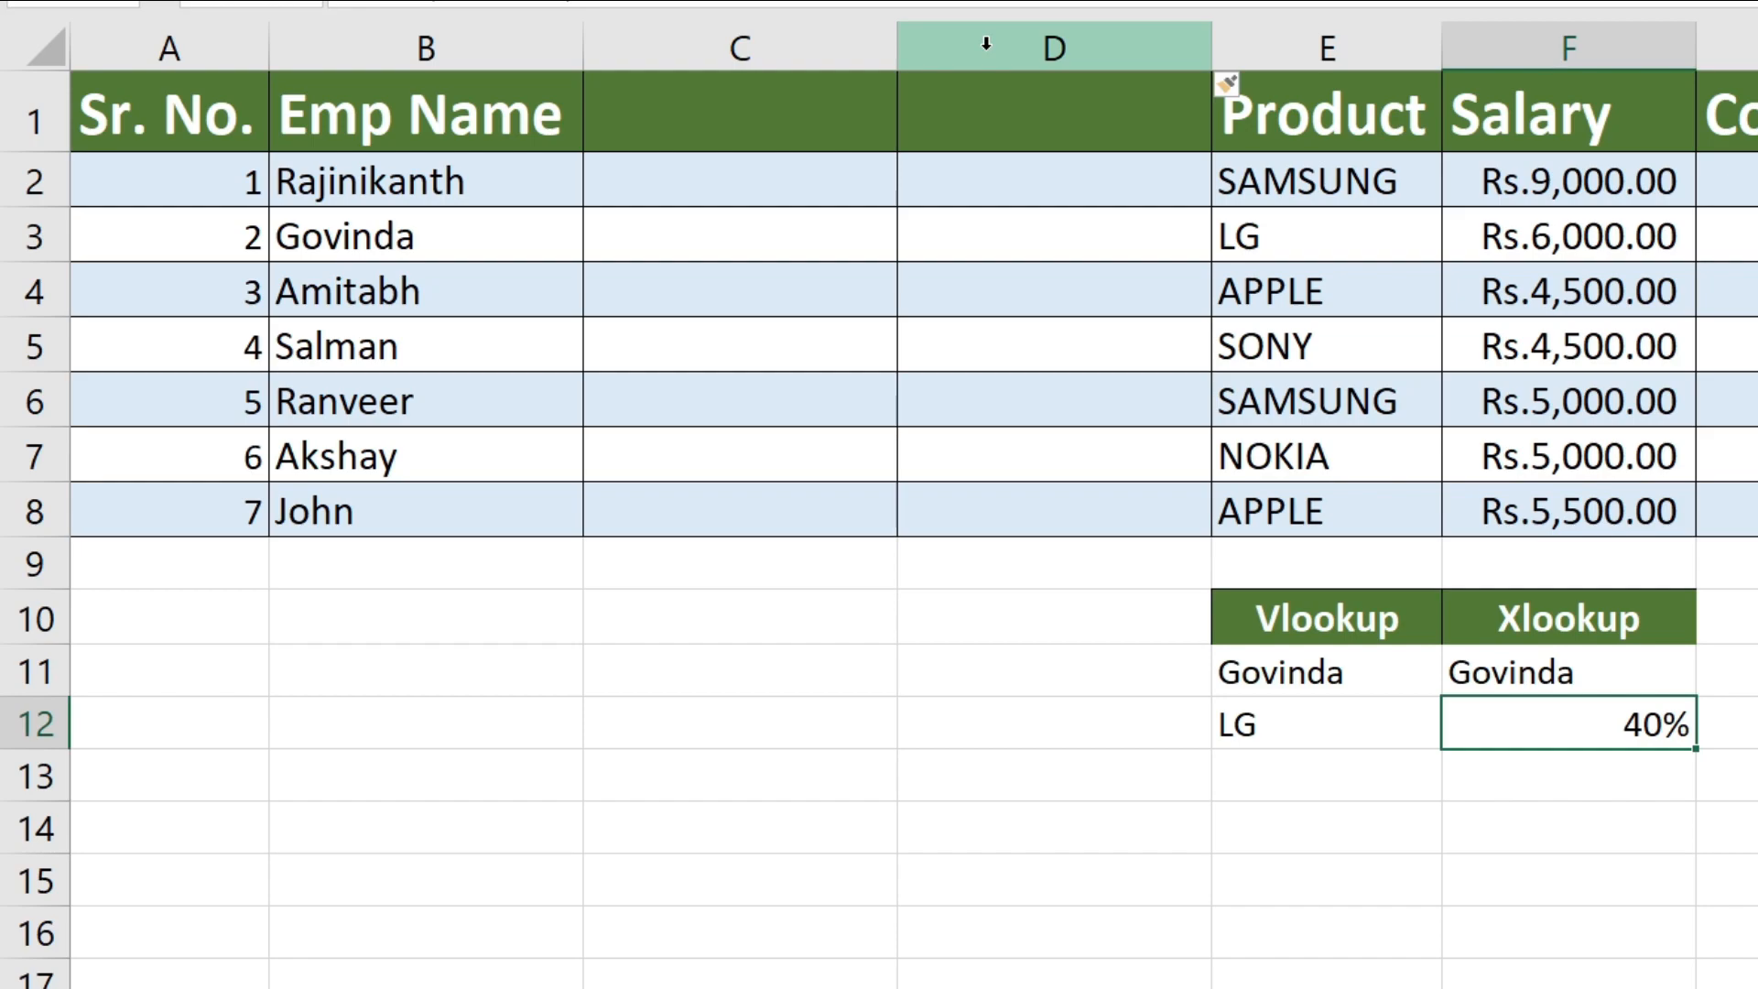
click(1308, 726)
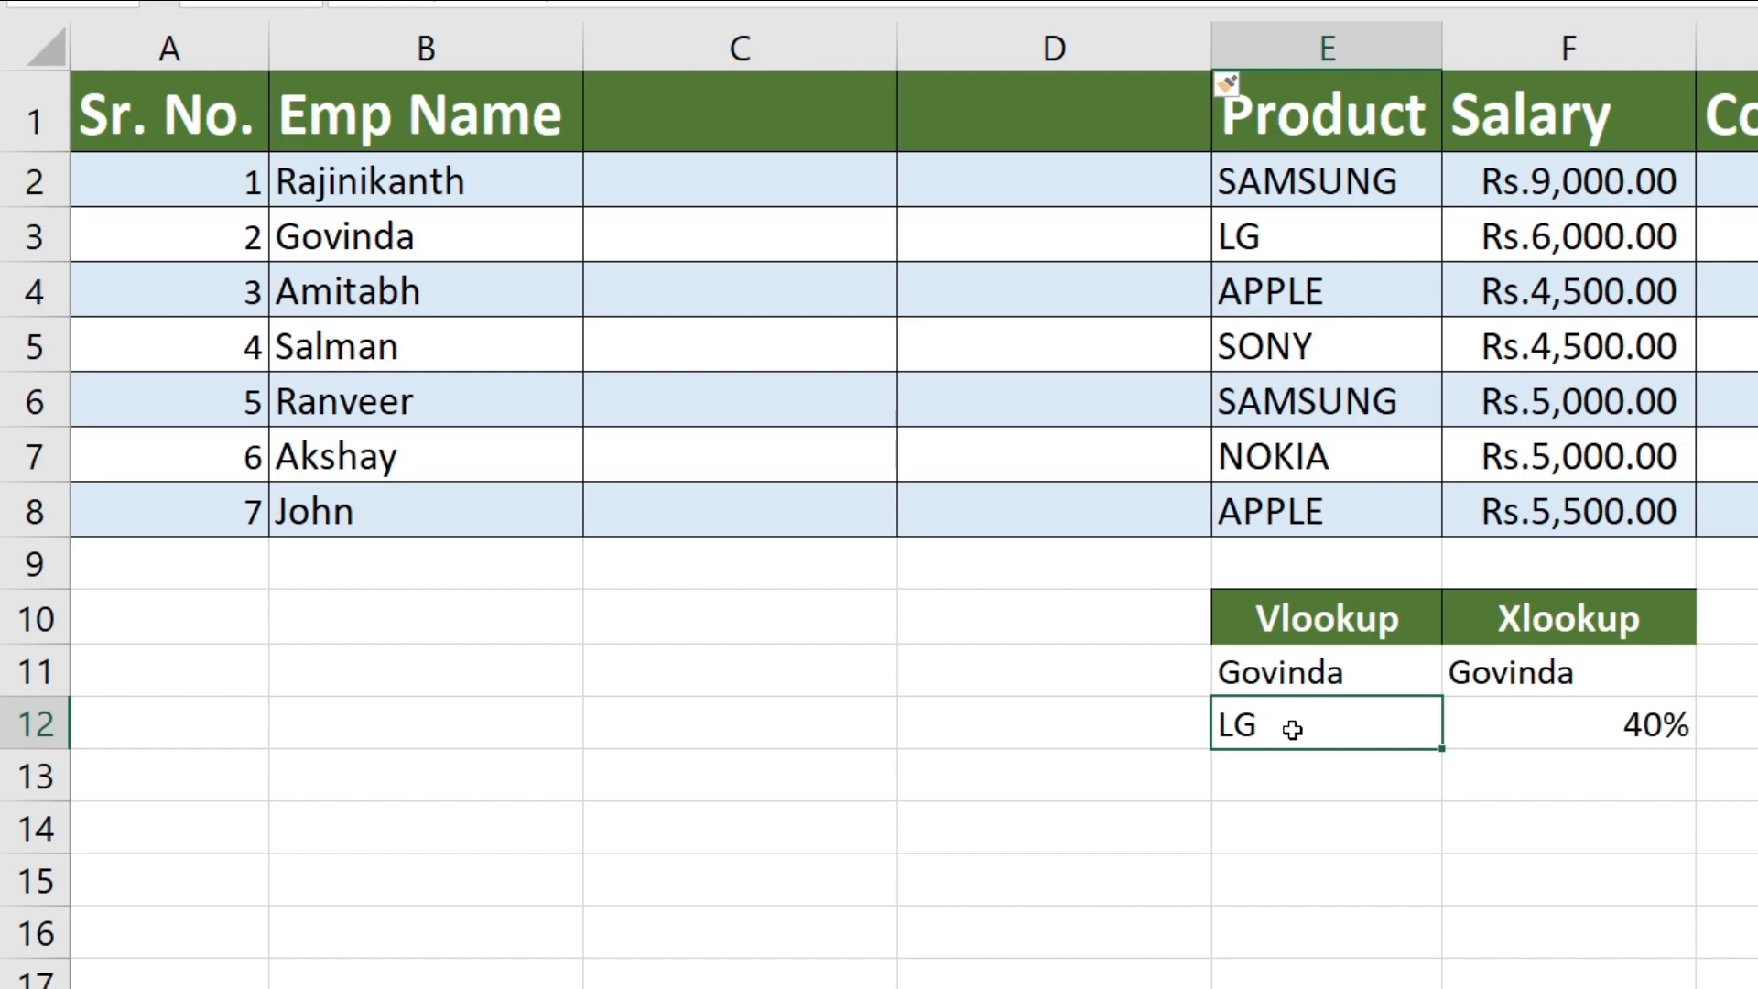
double_click(1292, 729)
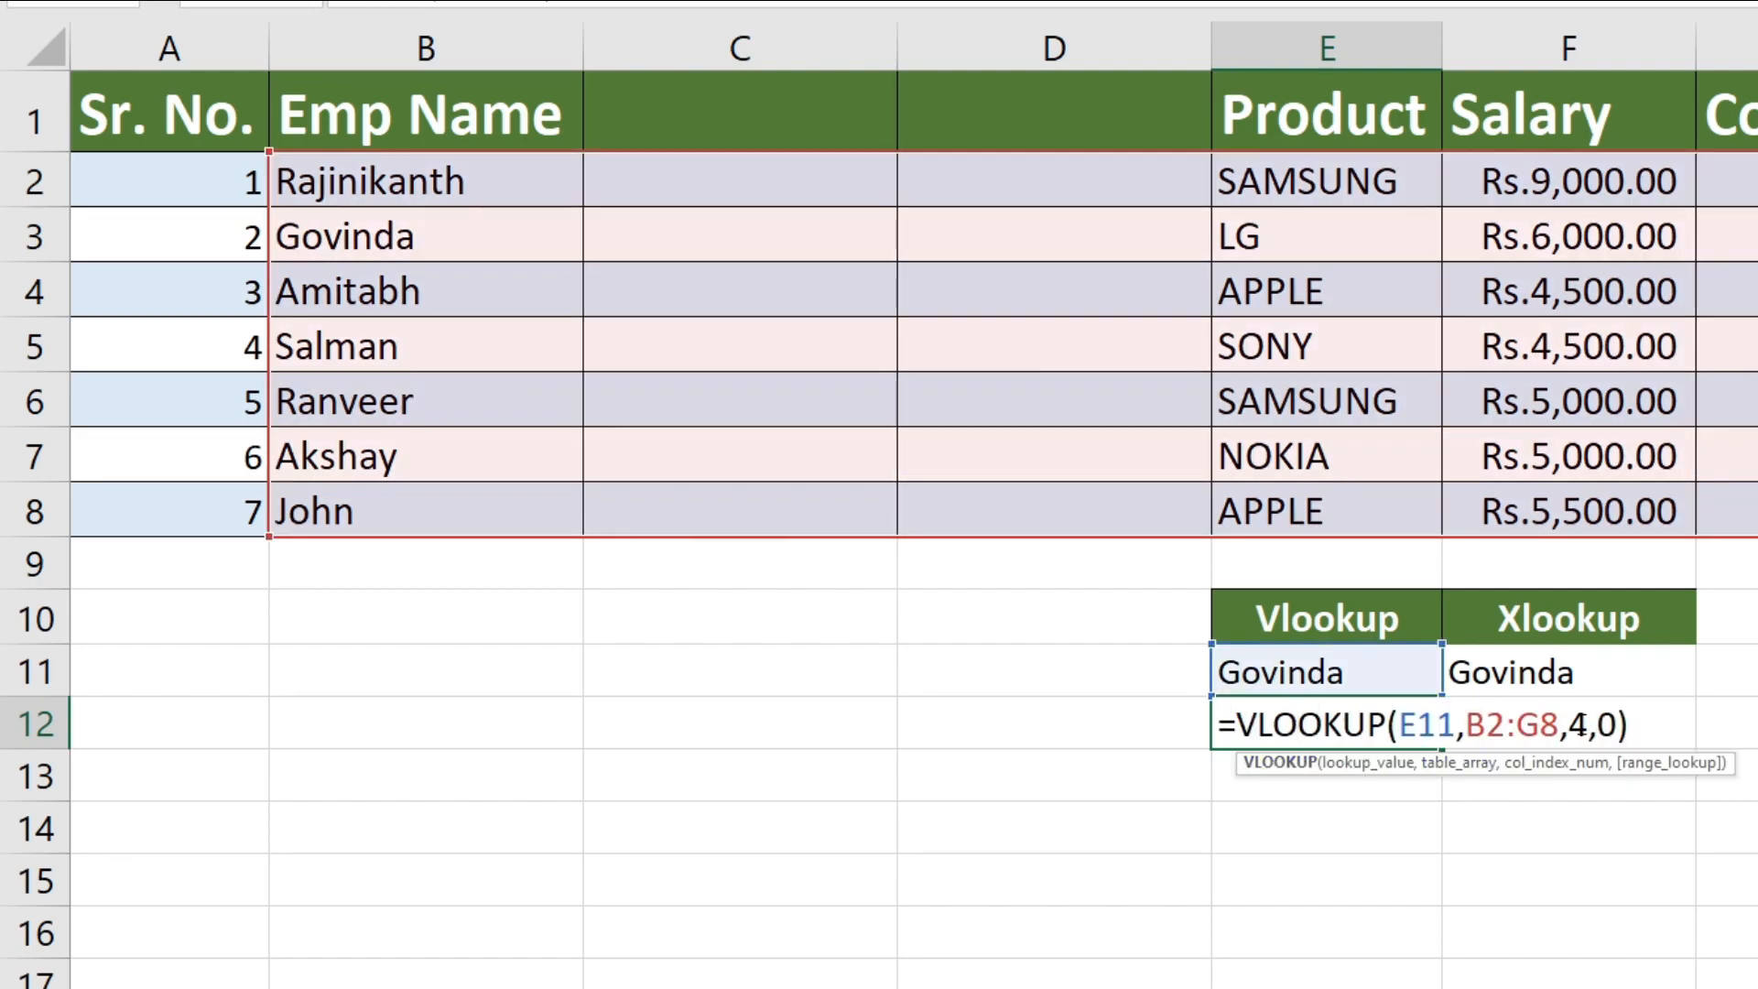
double_click(1574, 724)
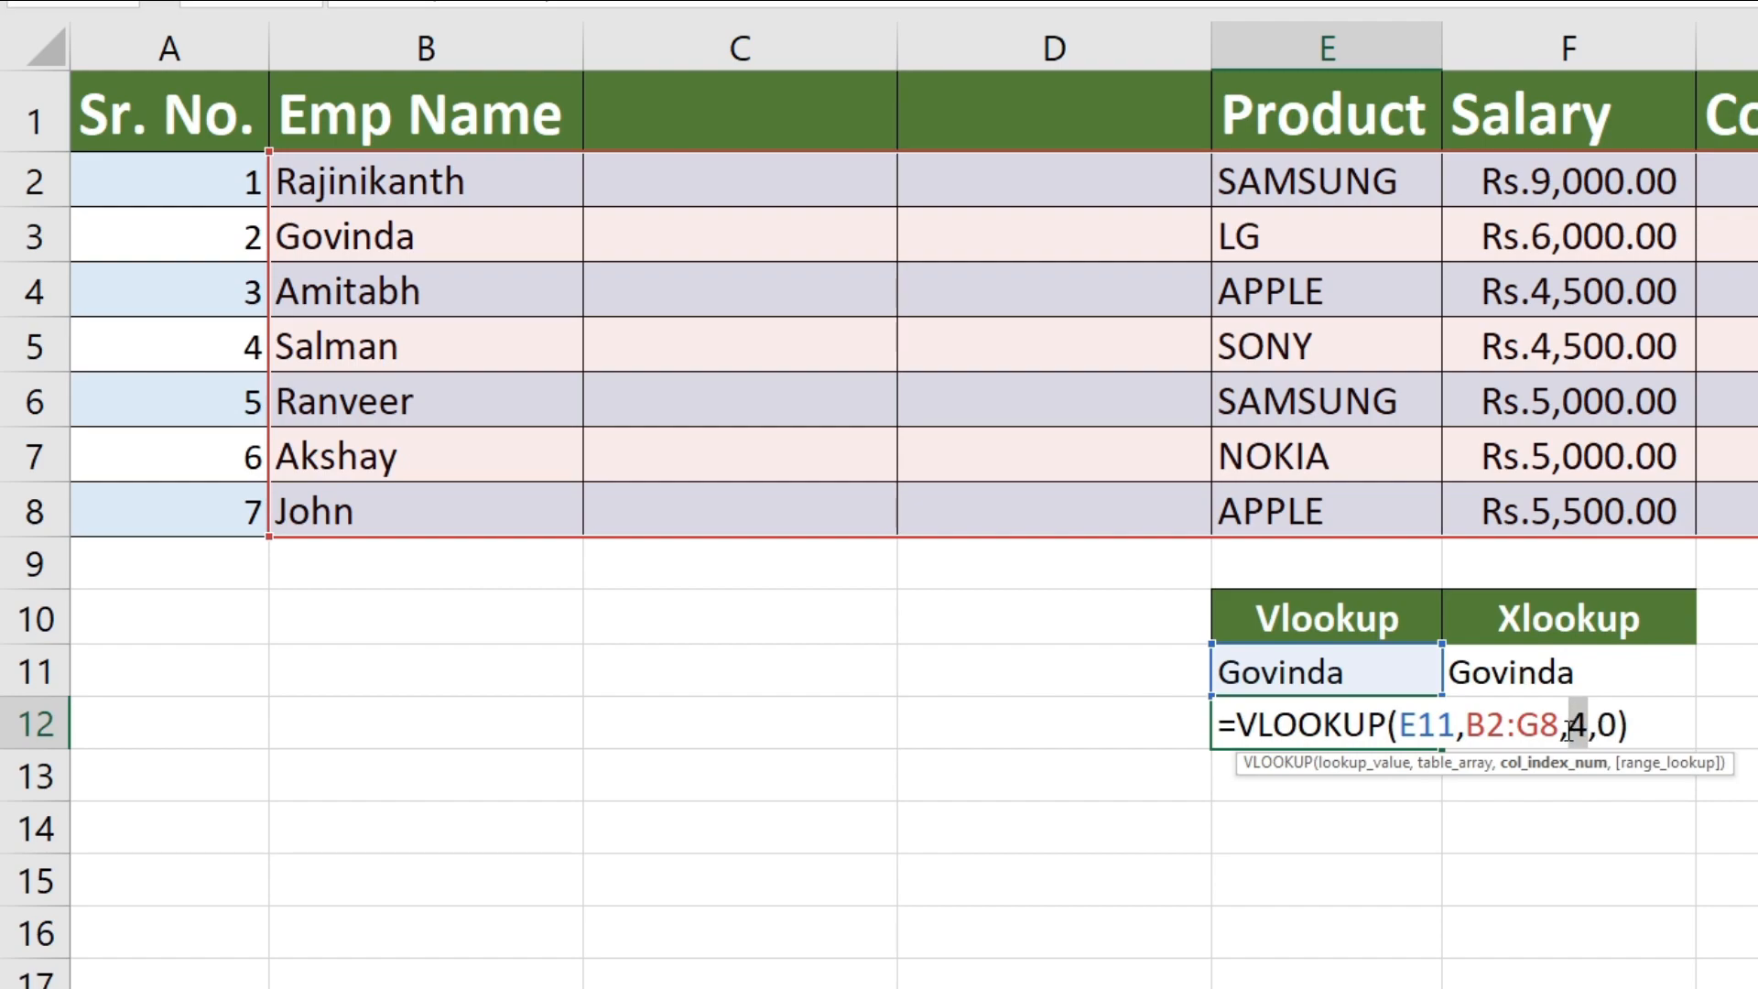
key(Escape)
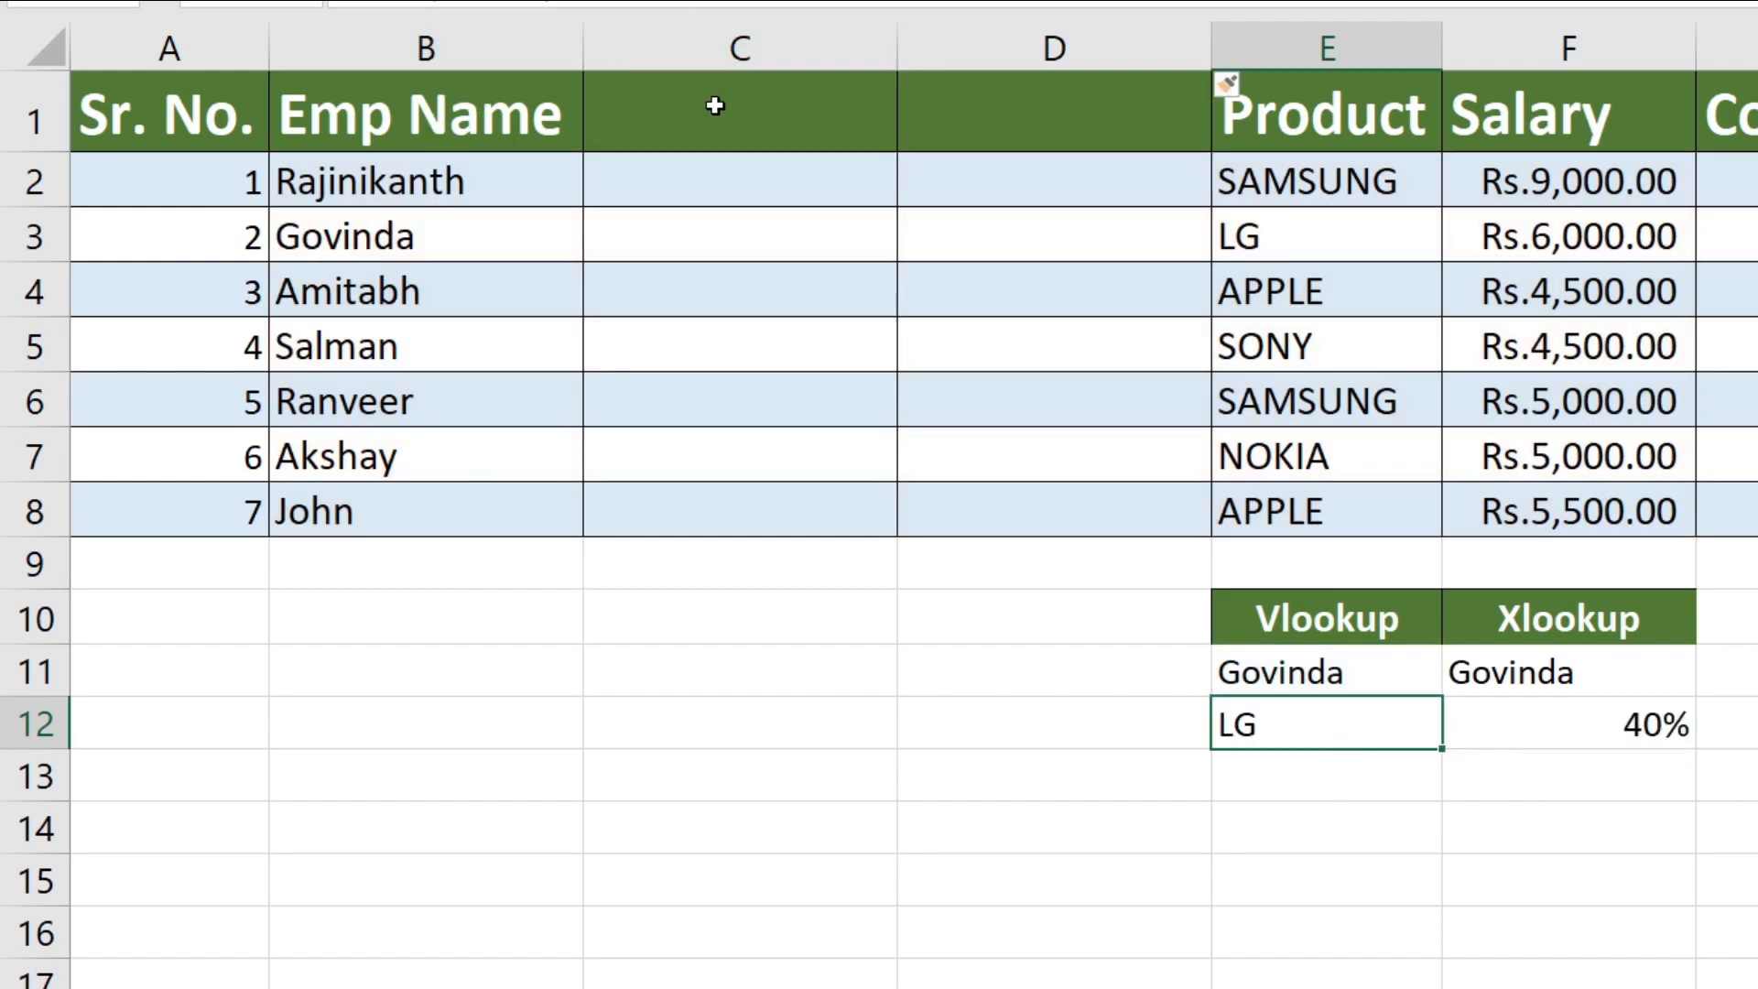
- Trace the VLOOKUP result to the Product column in row 3 and compare it with the XLOOKUP in F12
click(1315, 46)
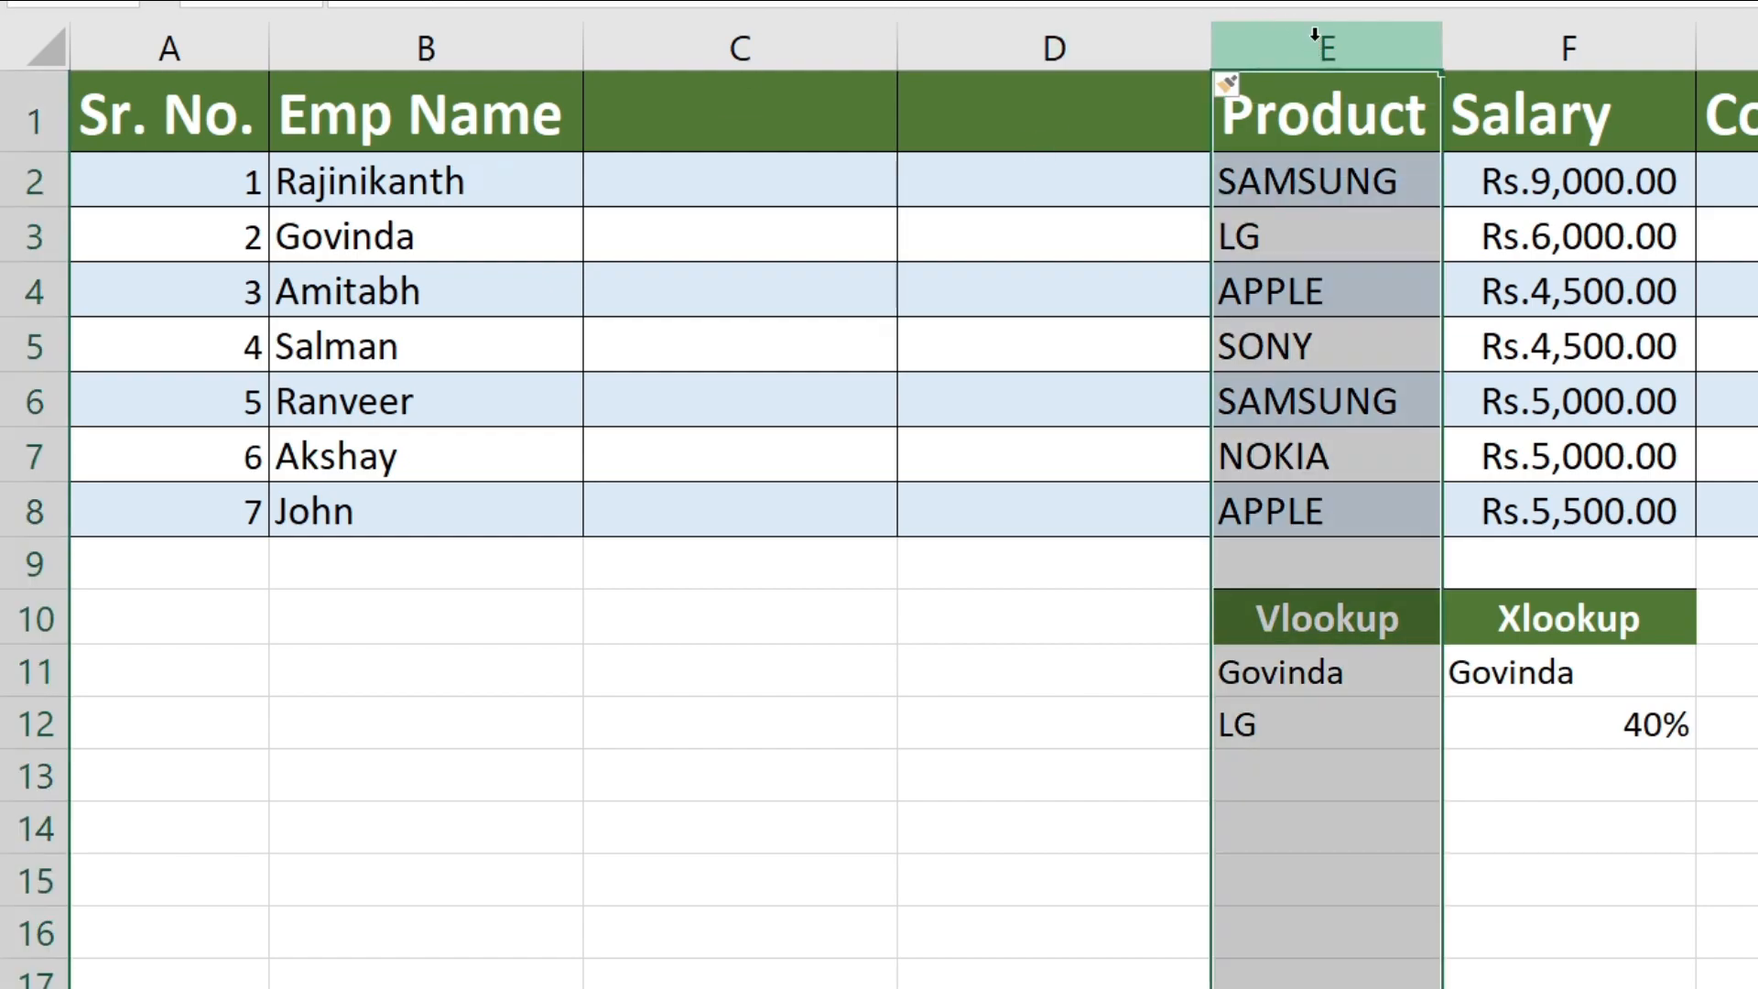
double_click(1323, 250)
drag(1324, 245, 596, 222)
drag(320, 235, 304, 234)
key(Escape)
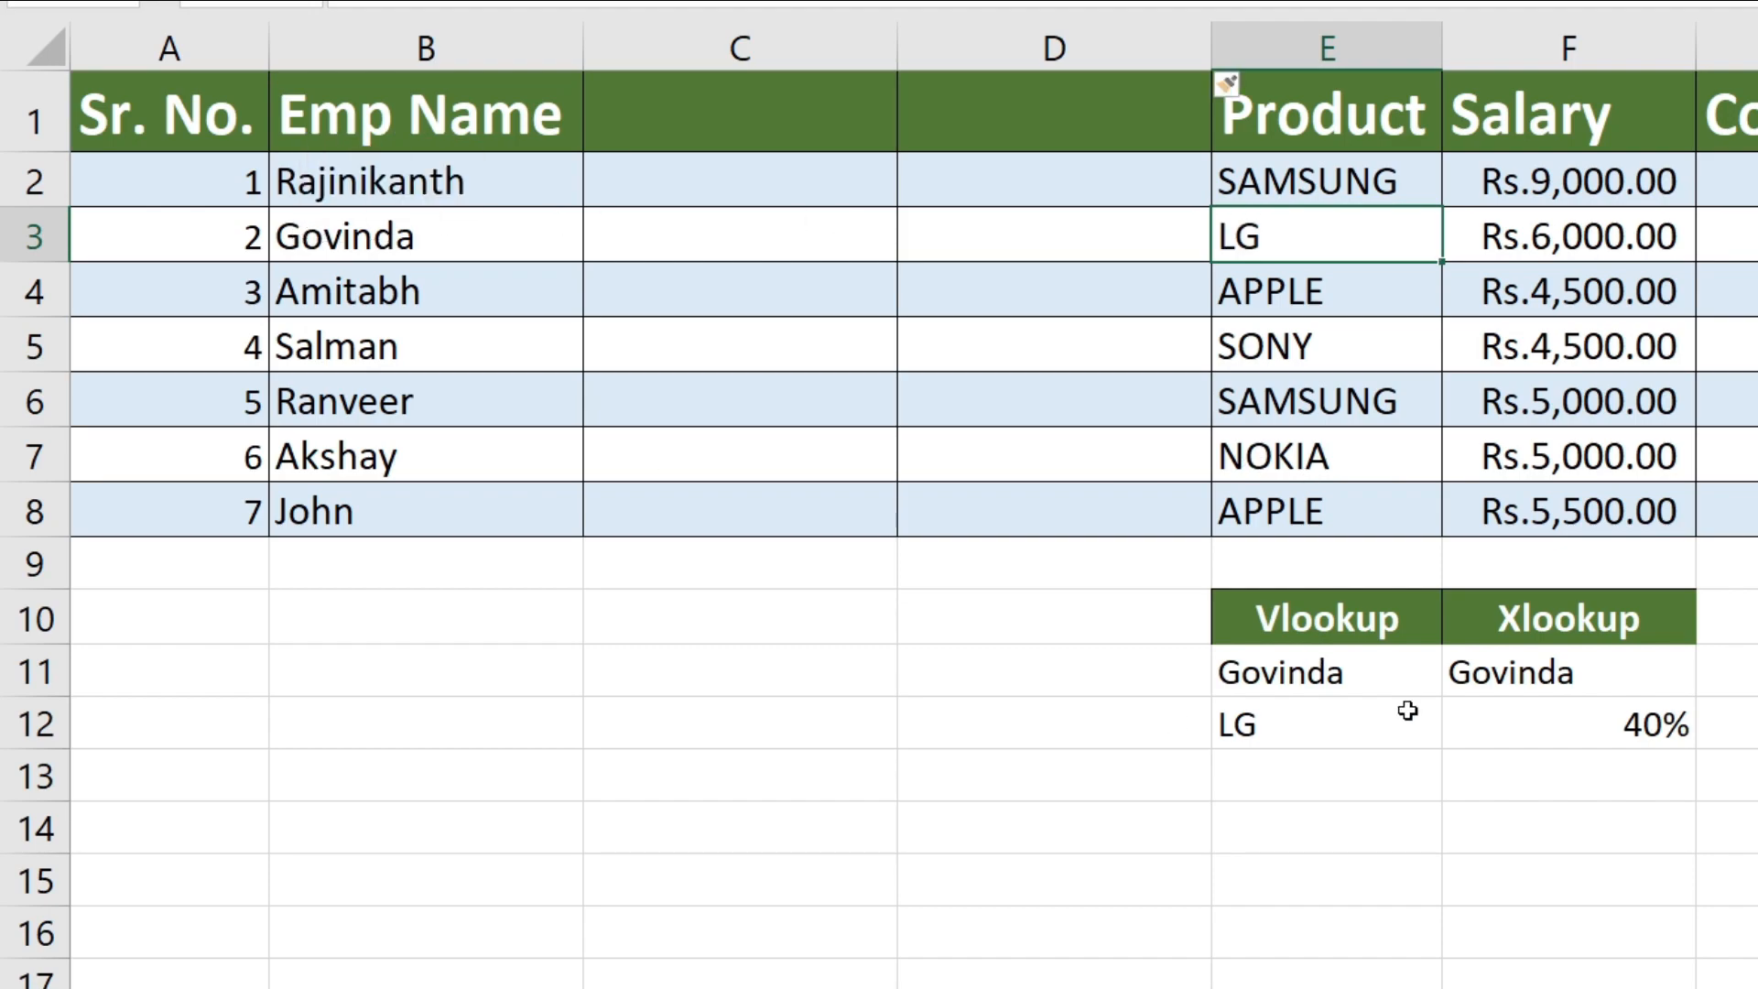
click(1546, 724)
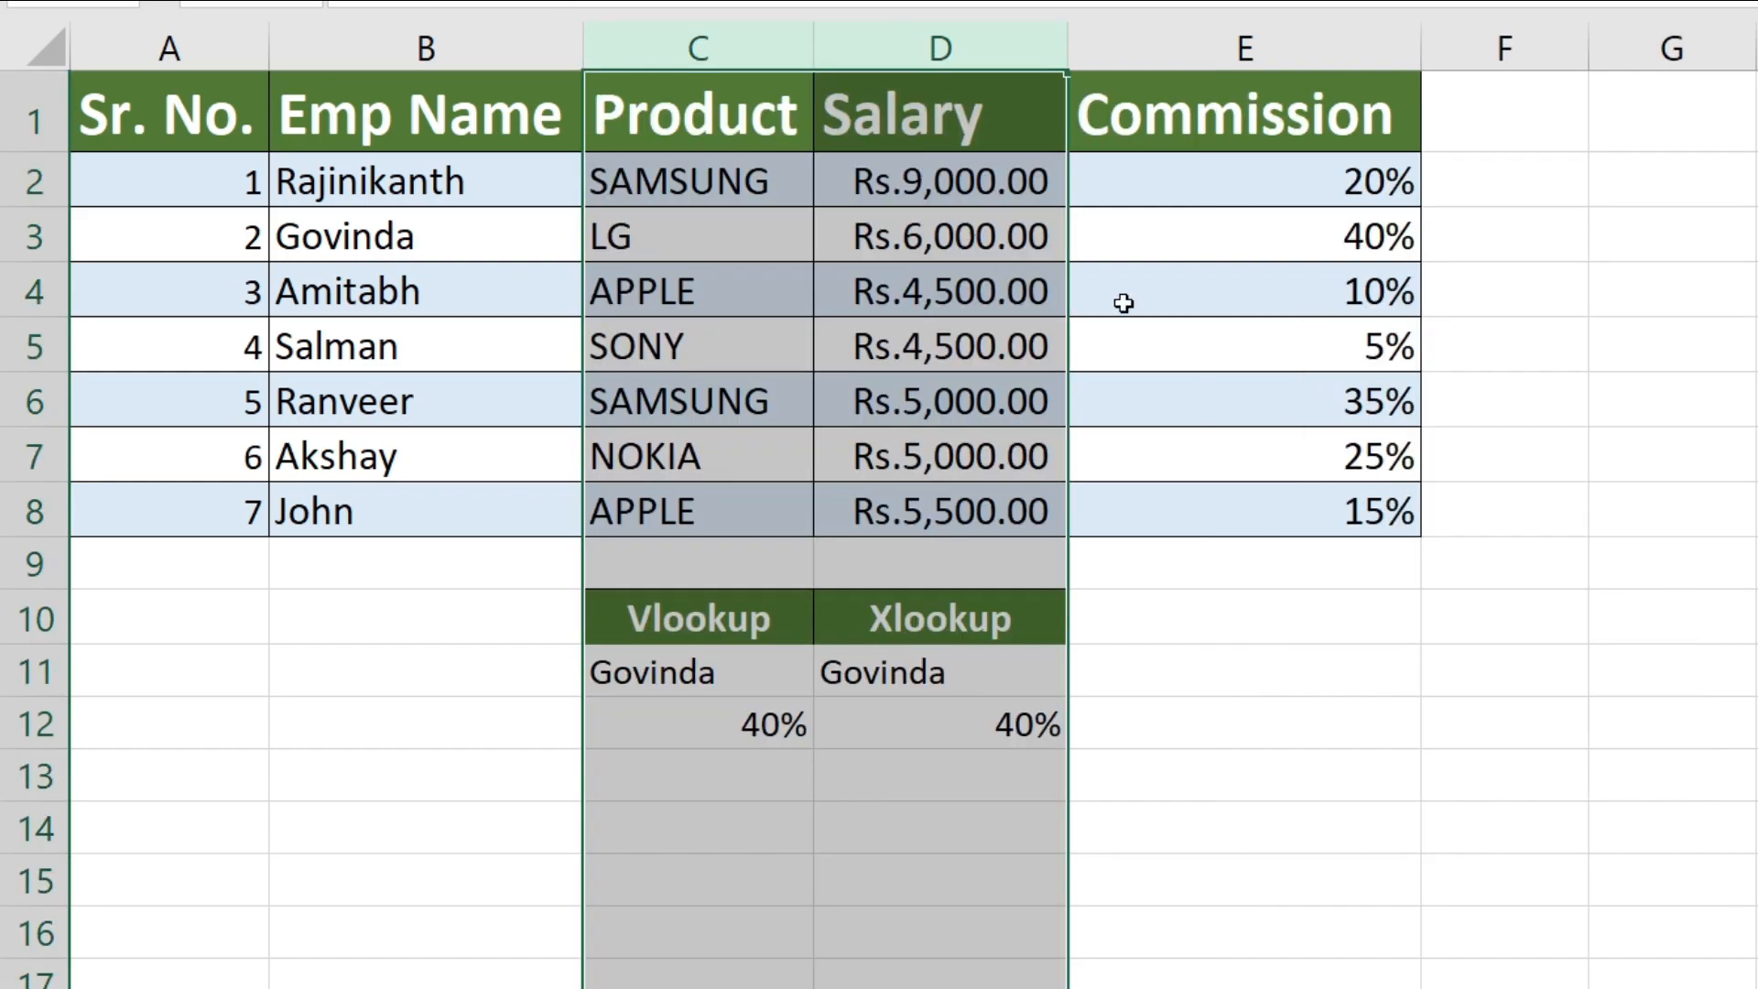
- Inspect the XLOOKUP lookup value in D11 and formula in D12, and reopen the tips on the Xlookup Intro sheet
click(1084, 651)
click(971, 714)
click(966, 678)
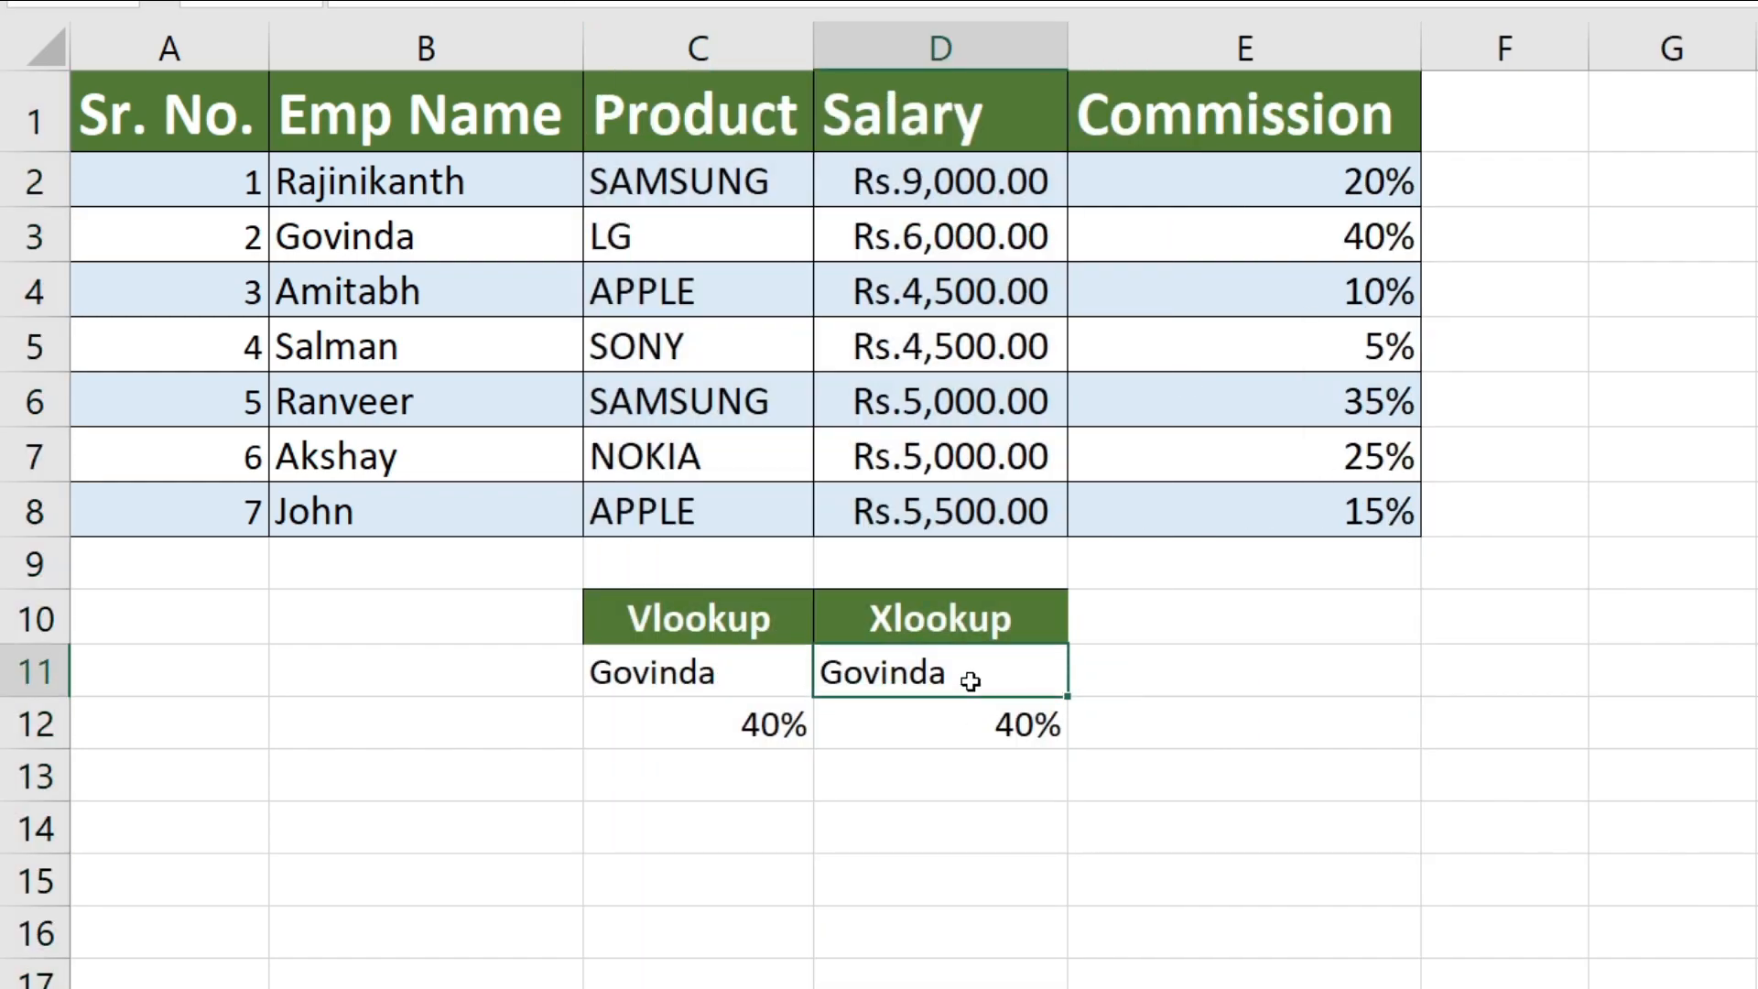
click(971, 714)
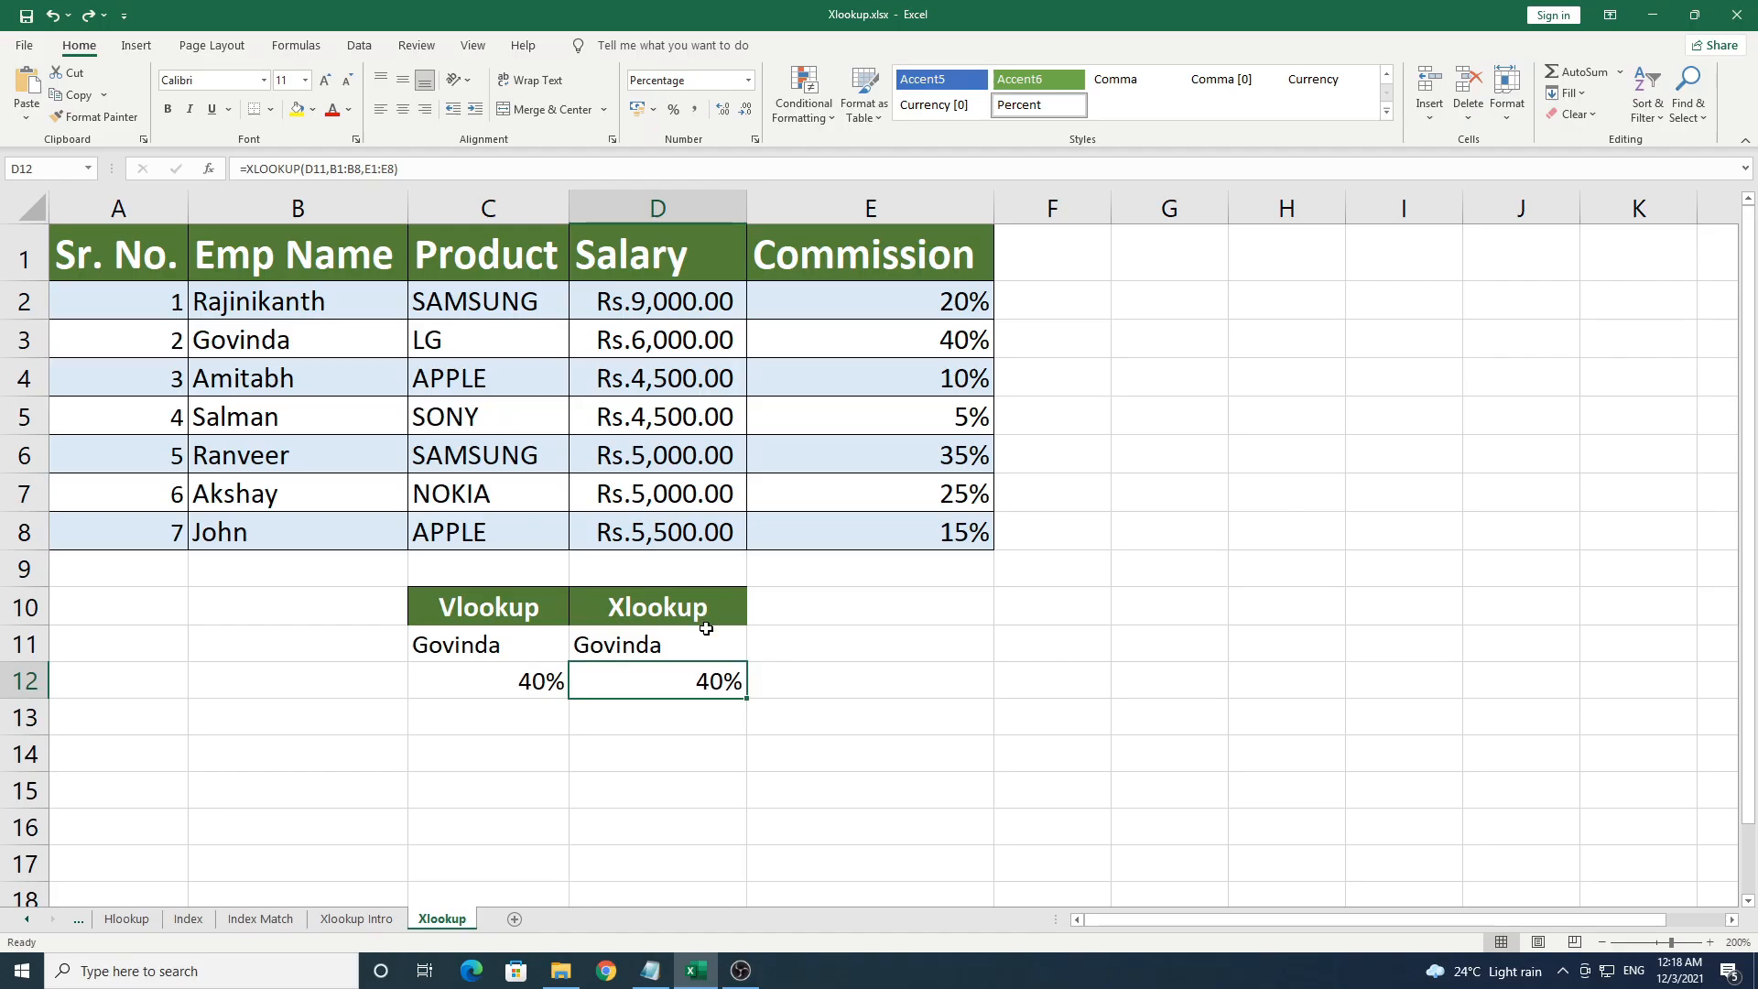
click(348, 919)
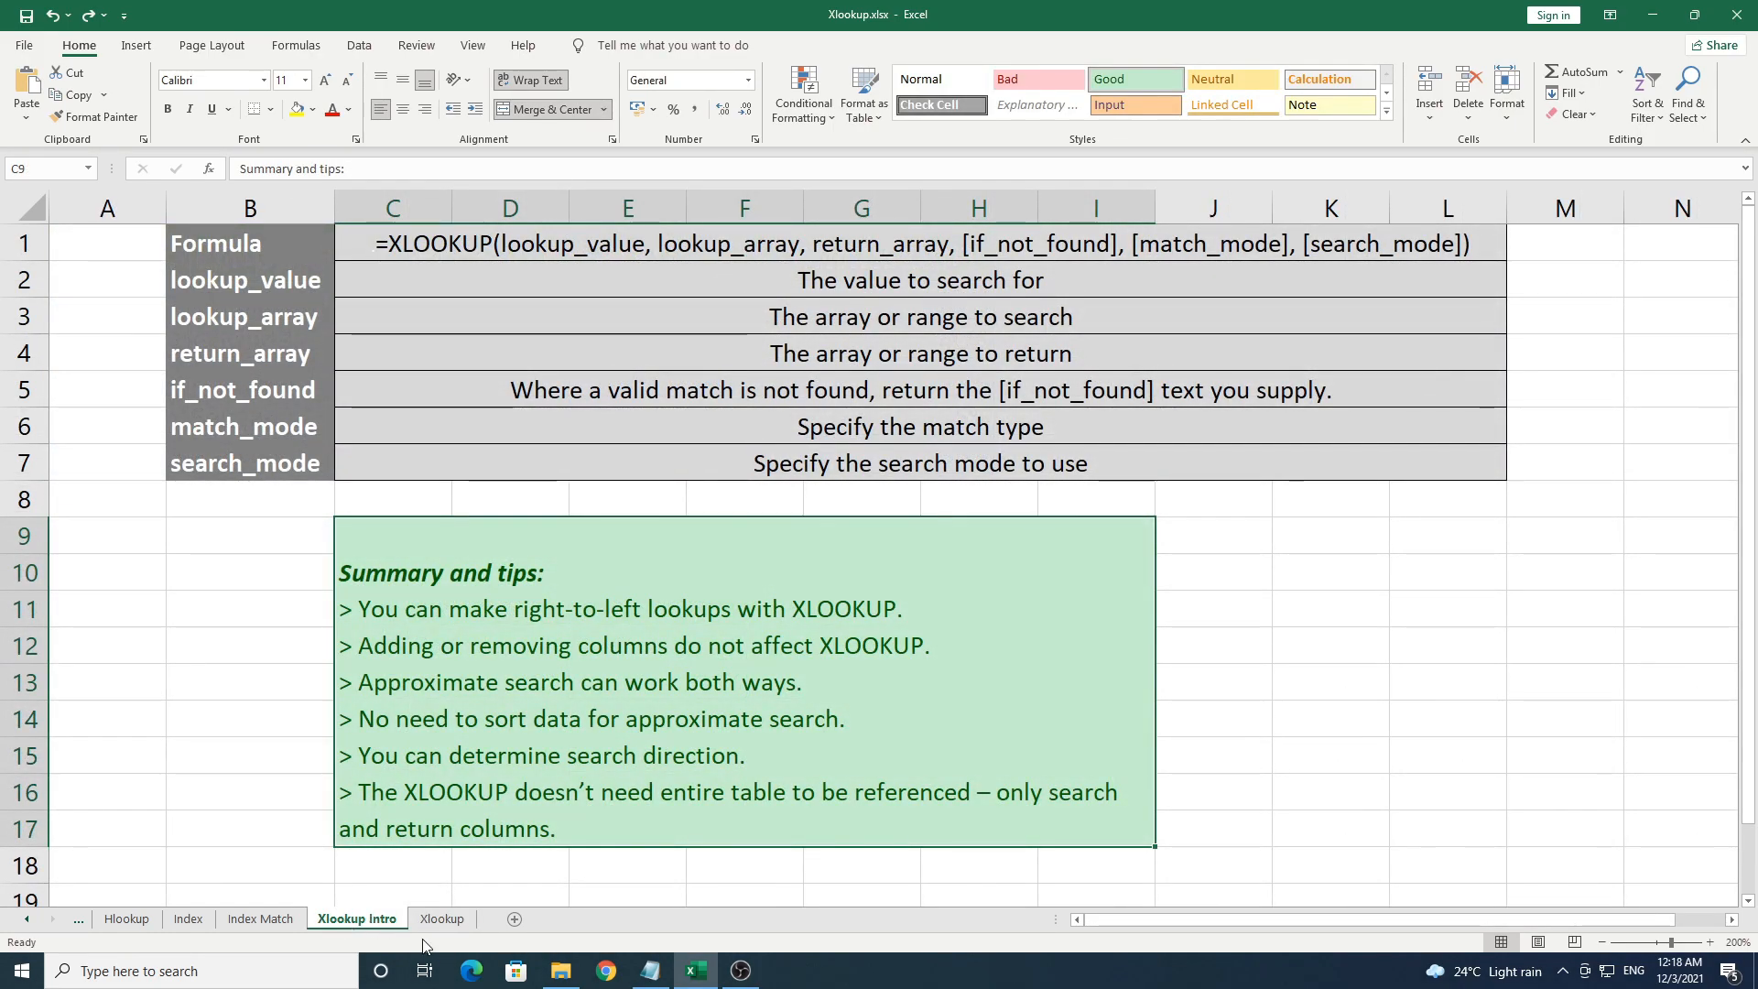